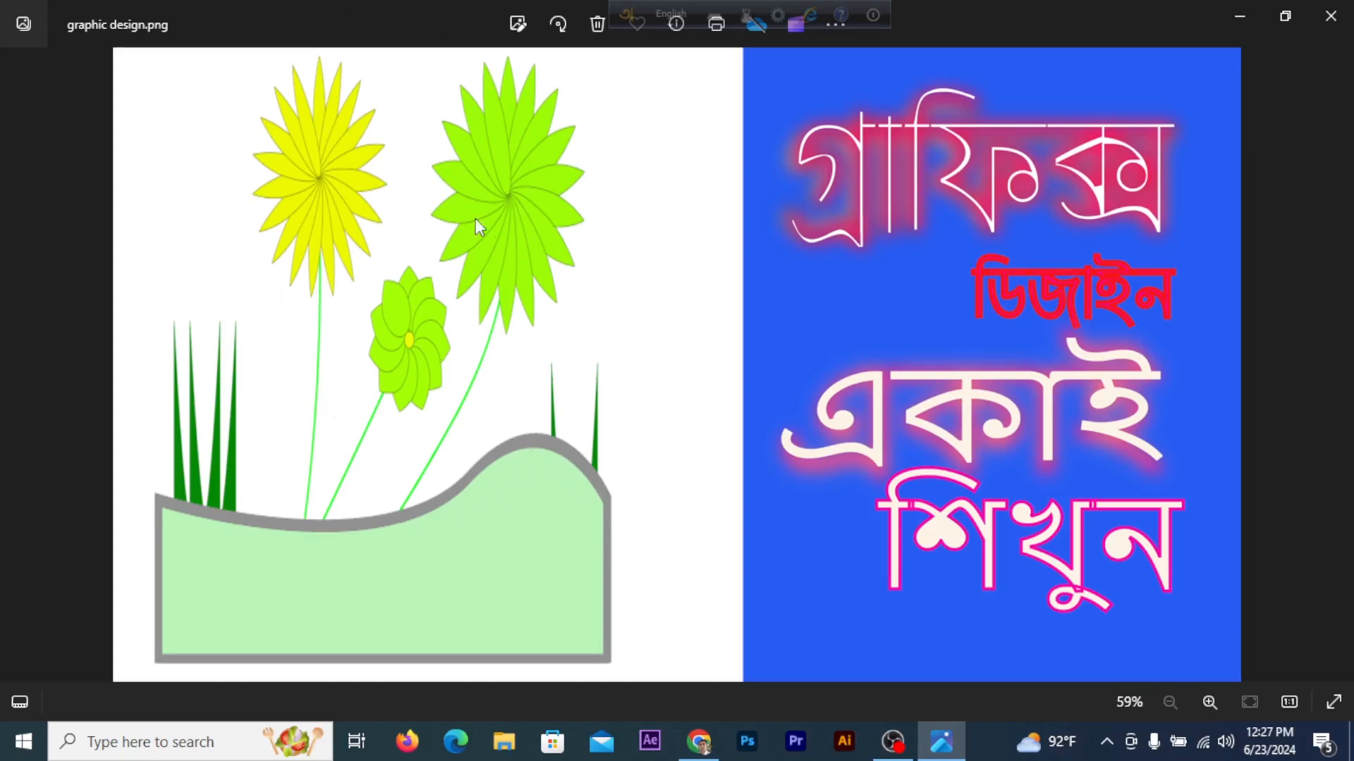
# - Switch to Illustrator and create a new 2560 x 1440 px document in RGB colour at 300 ppi
pyautogui.click(843, 741)
pyautogui.moveTo(866, 752)
pyautogui.click(863, 750)
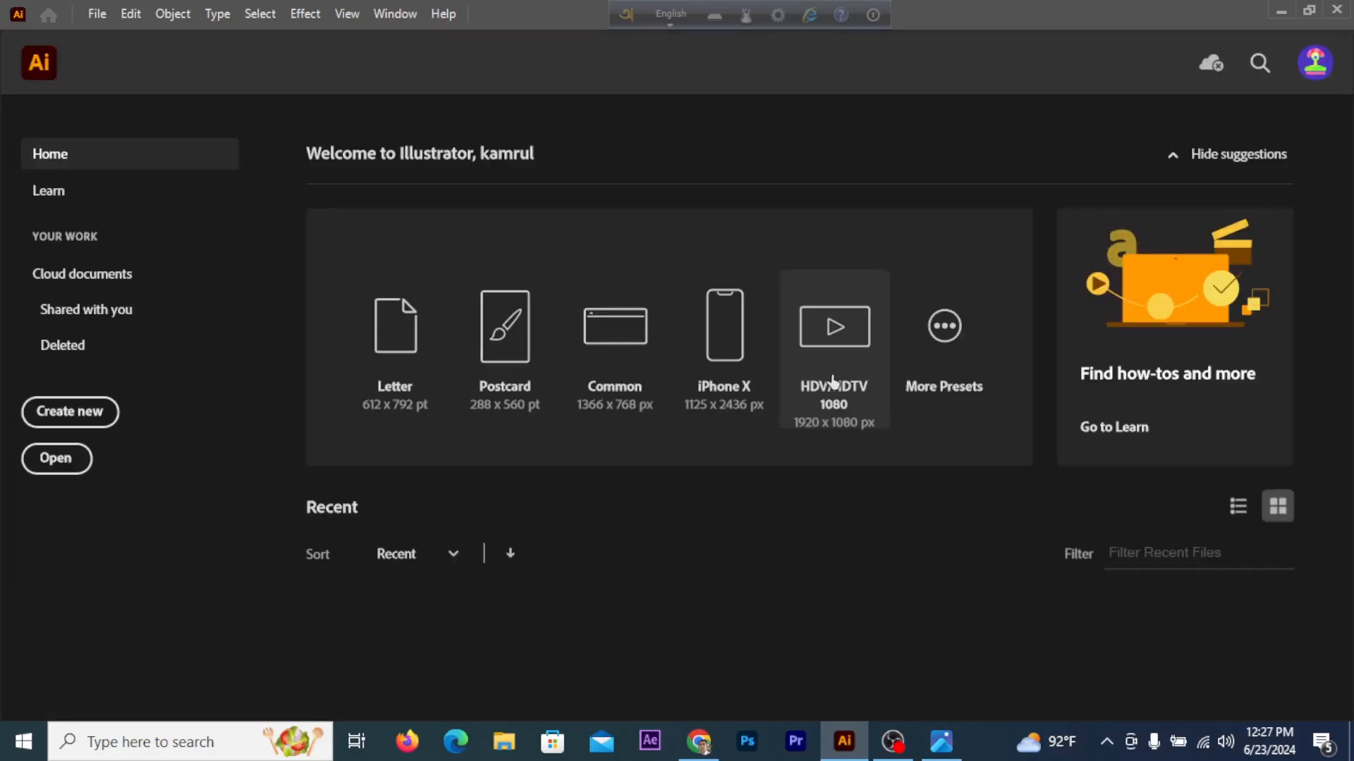
pyautogui.click(91, 416)
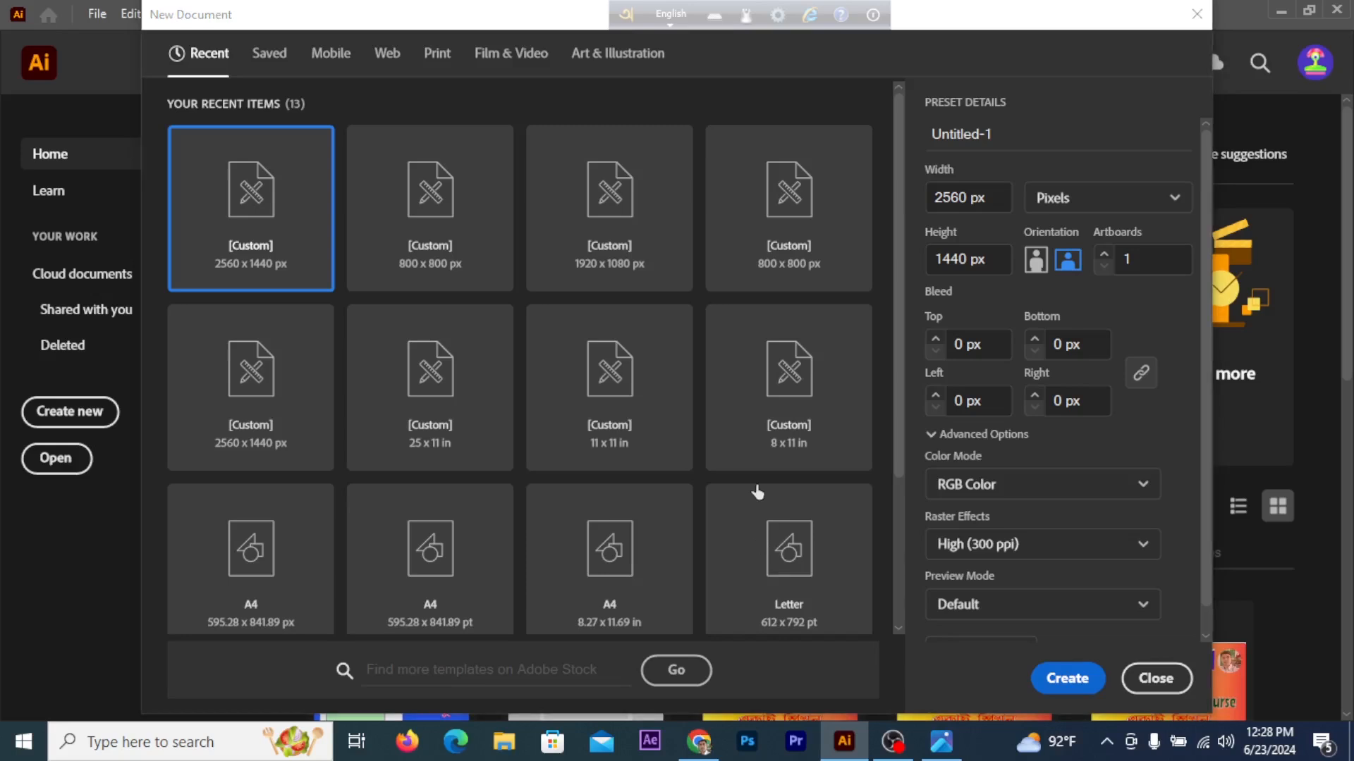
pyautogui.click(1066, 678)
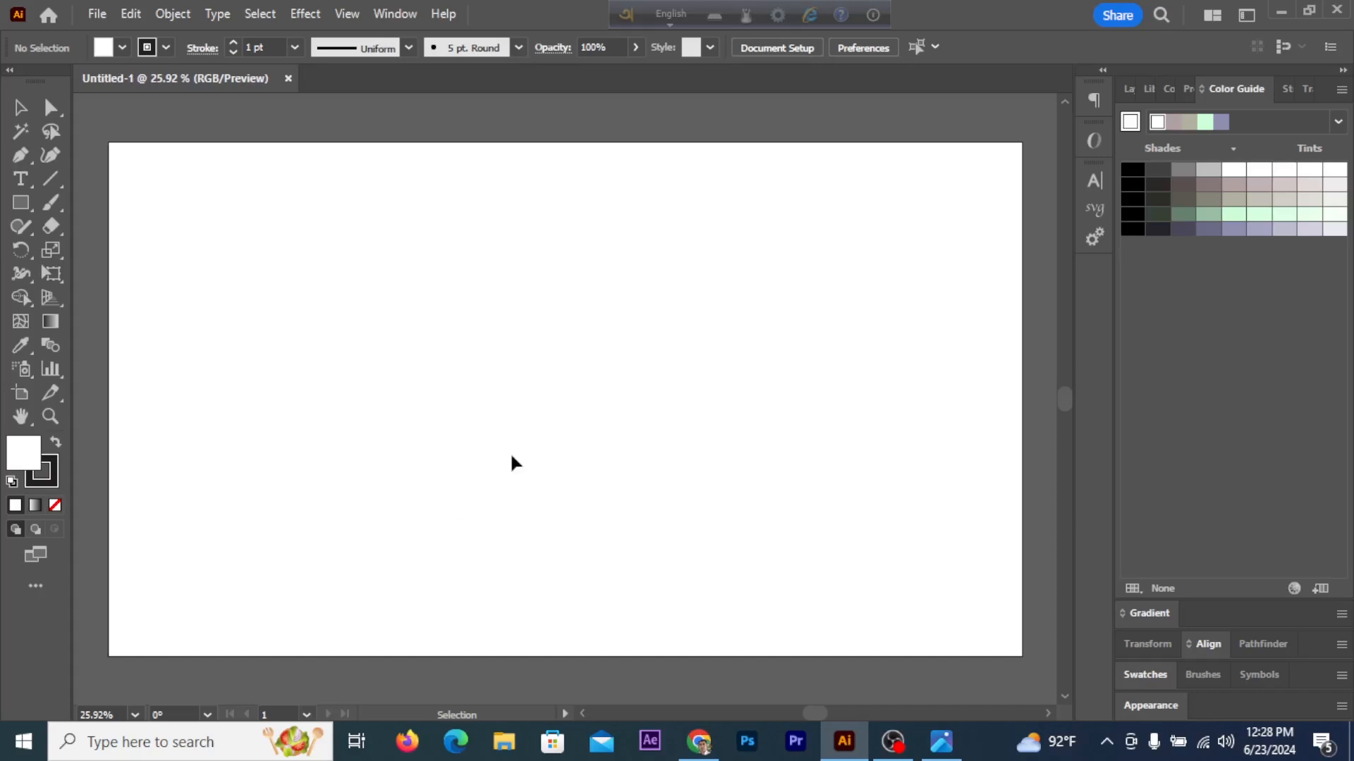
# - Open the Flower image from the Desktop and bring a copy into the lower-left area of the Untitled-1 artboard as reference
pyautogui.click(97, 14)
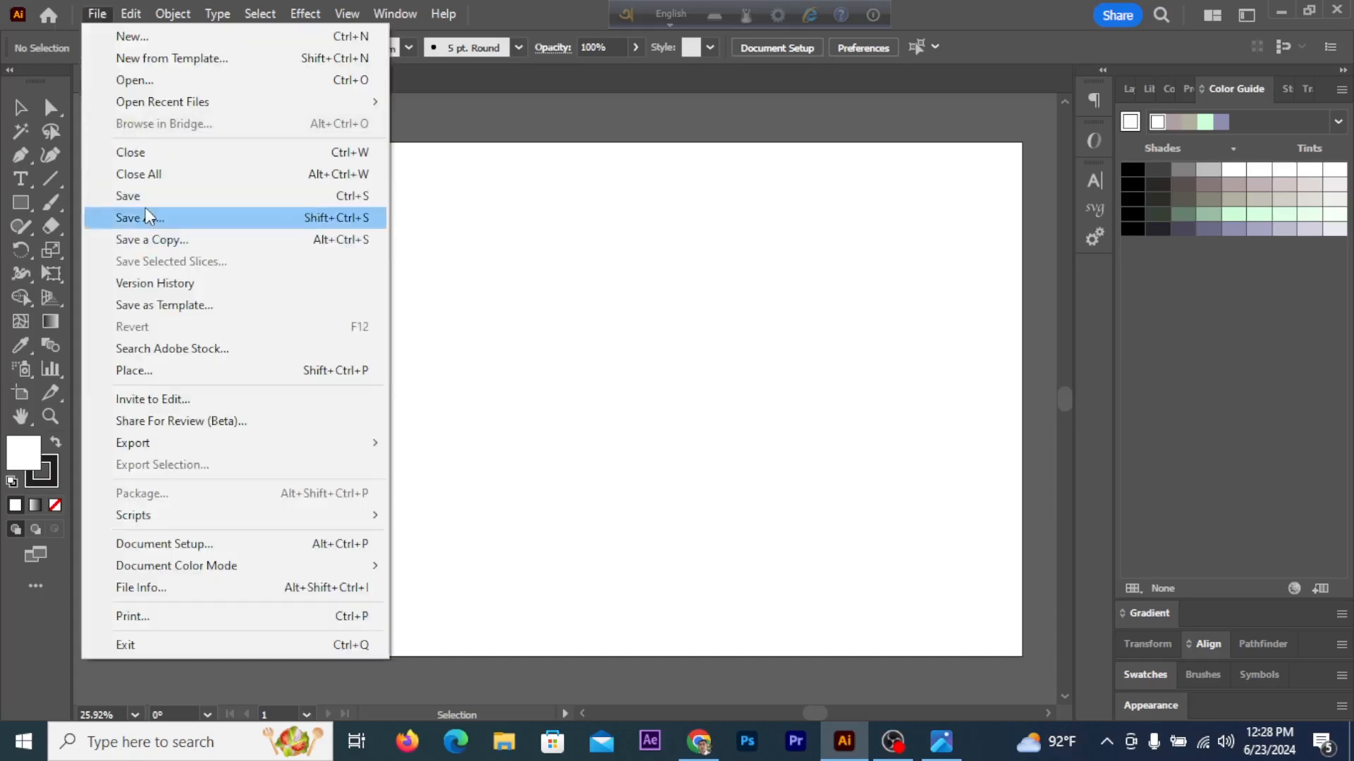
pyautogui.click(152, 81)
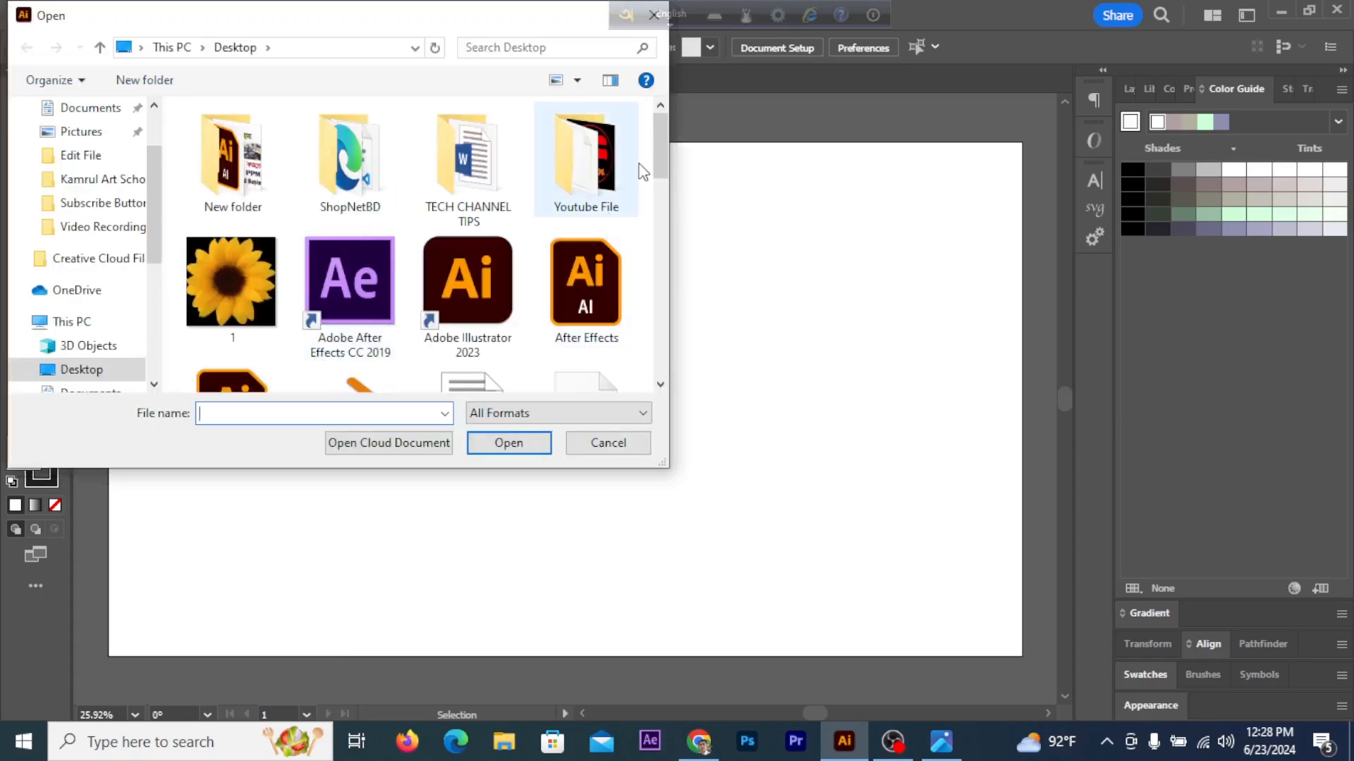
pyautogui.moveTo(667, 149); pyautogui.dragTo(658, 208)
pyautogui.click(243, 253)
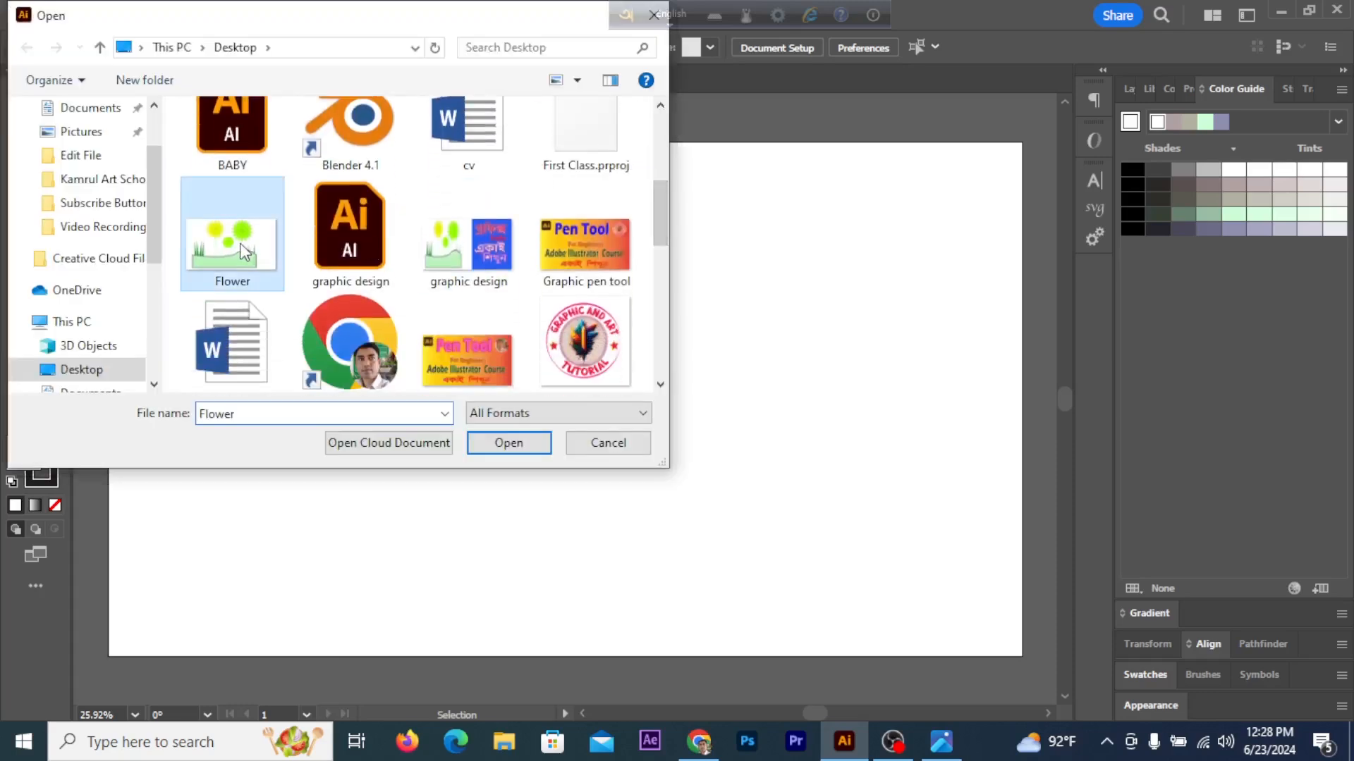
pyautogui.click(501, 444)
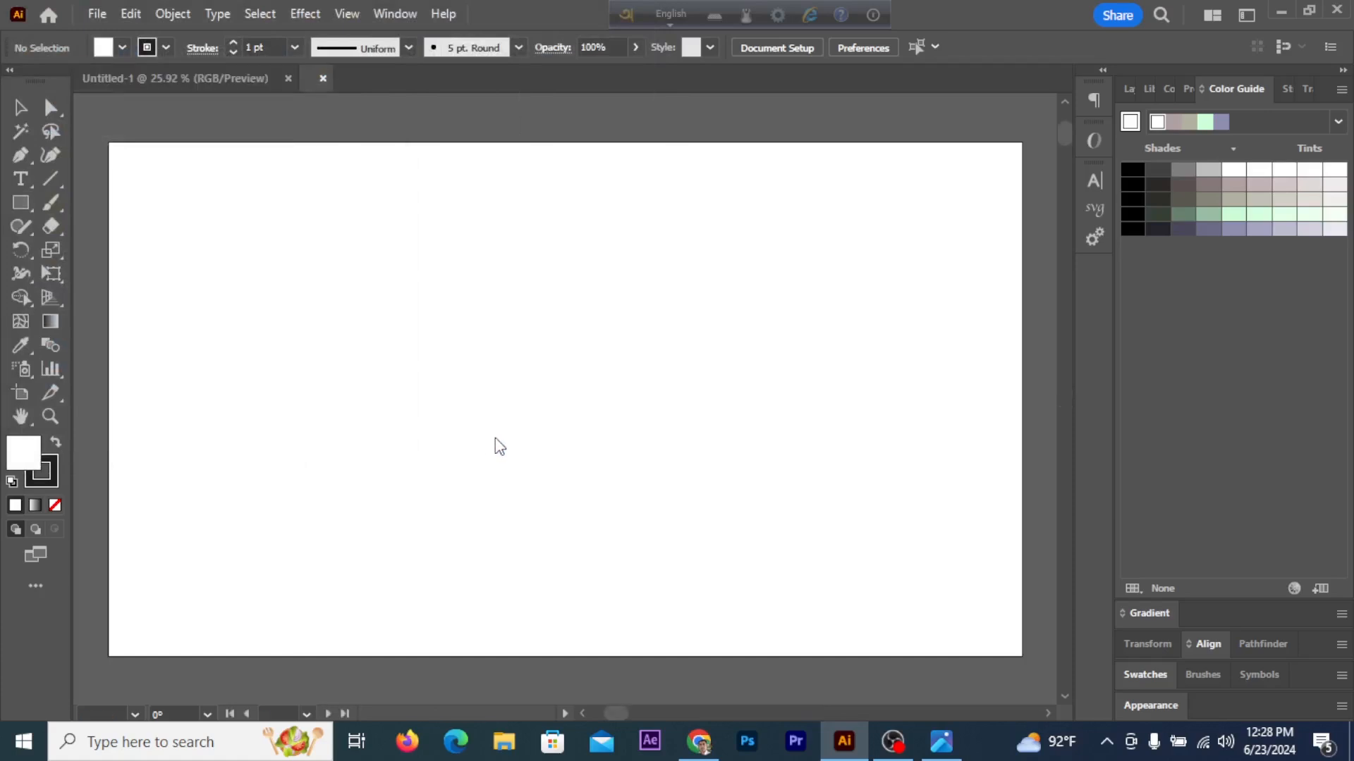
pyautogui.moveTo(499, 393); pyautogui.dragTo(243, 516)
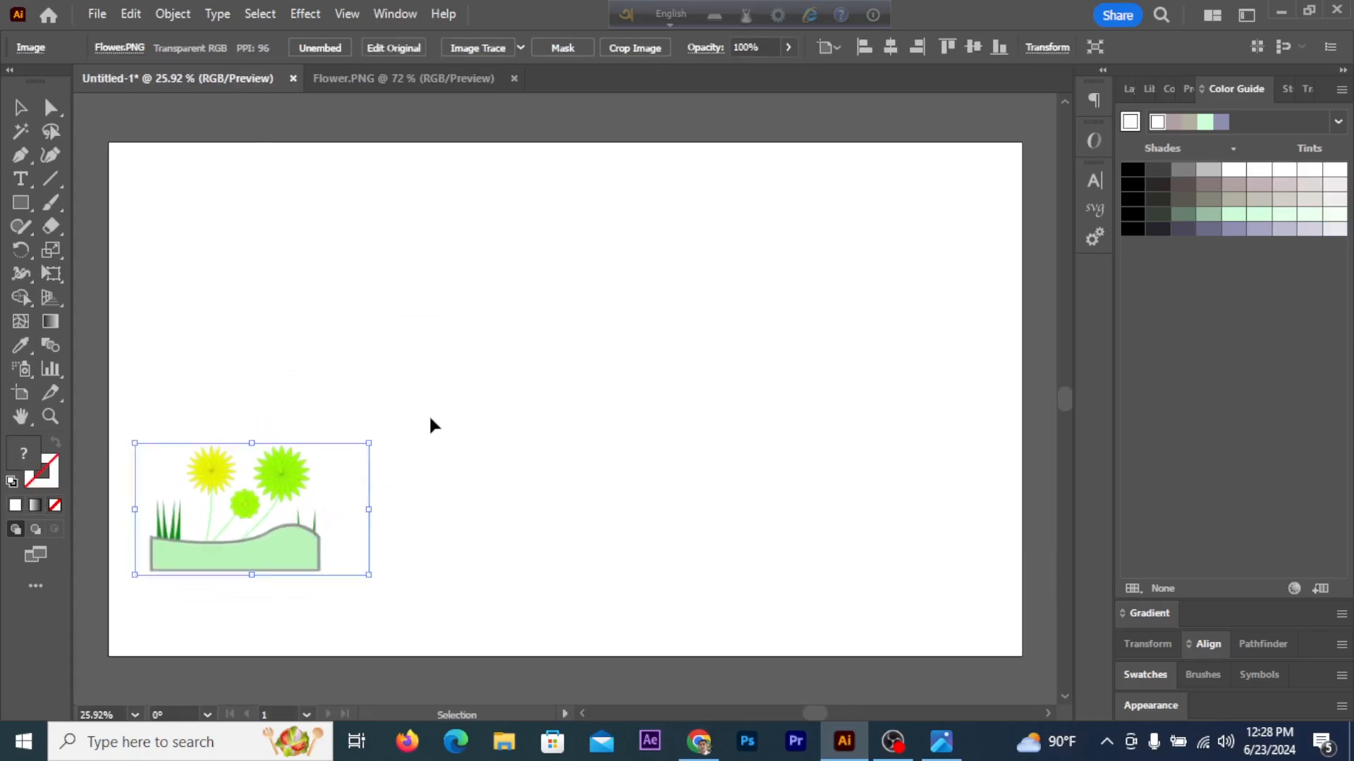
# - Draw a tall, narrow vertical ellipse at the upper middle of the artboard and convert its top anchor point to a sharp corner
pyautogui.click(22, 204)
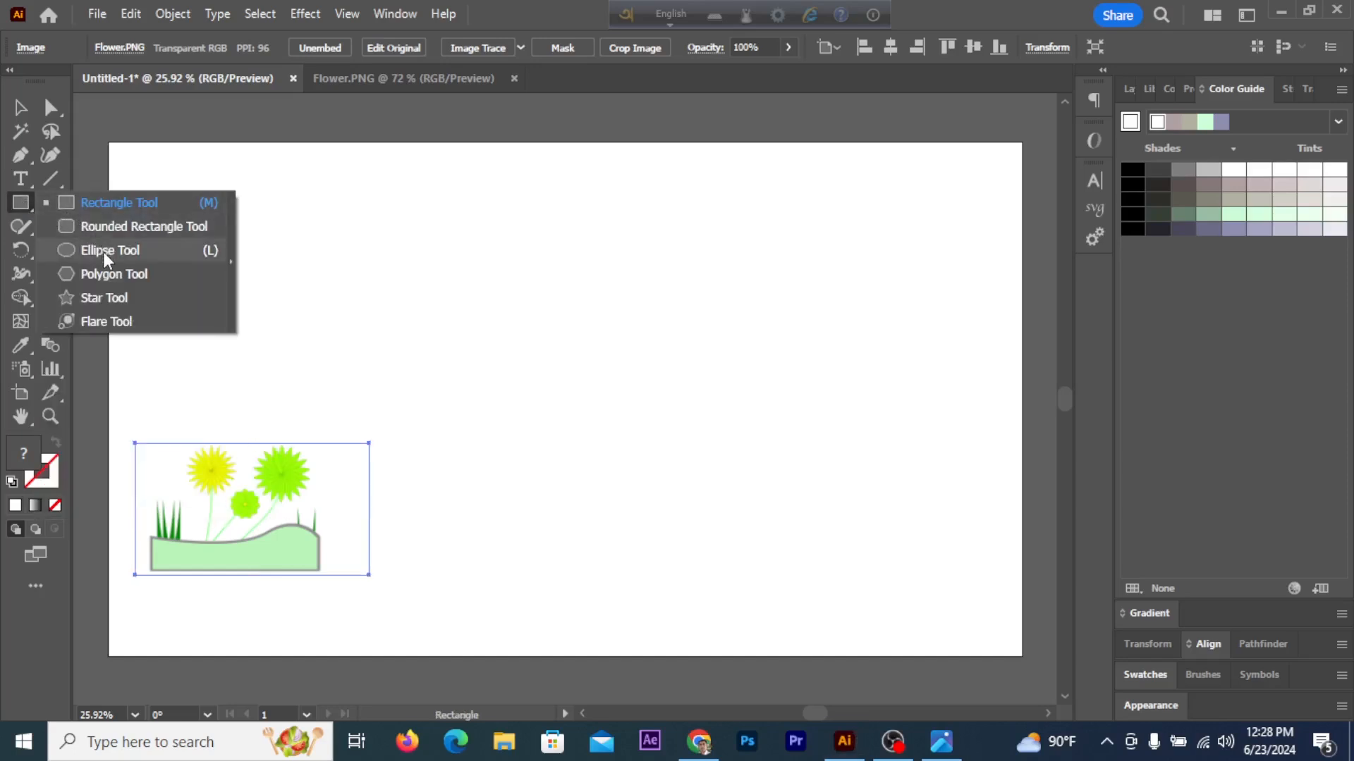
pyautogui.click(105, 254)
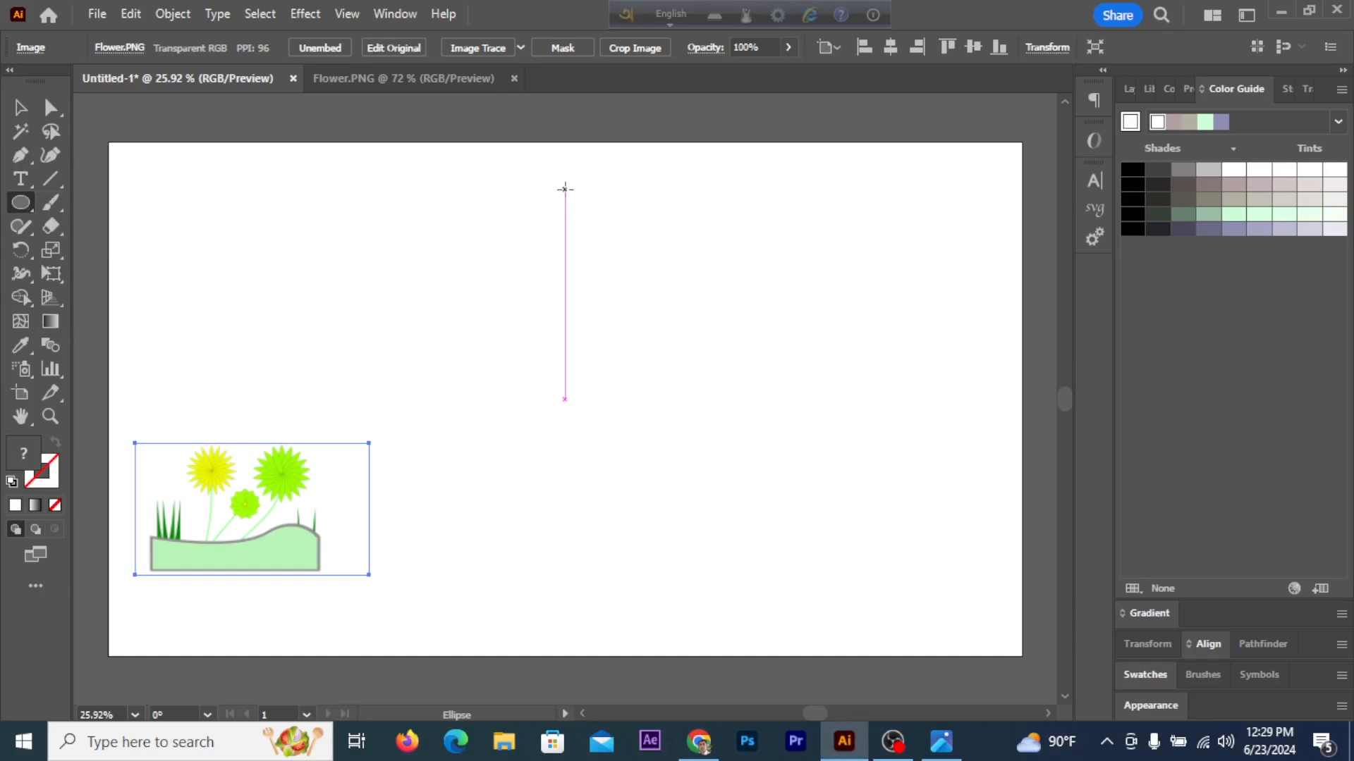
pyautogui.moveTo(565, 189); pyautogui.dragTo(593, 336)
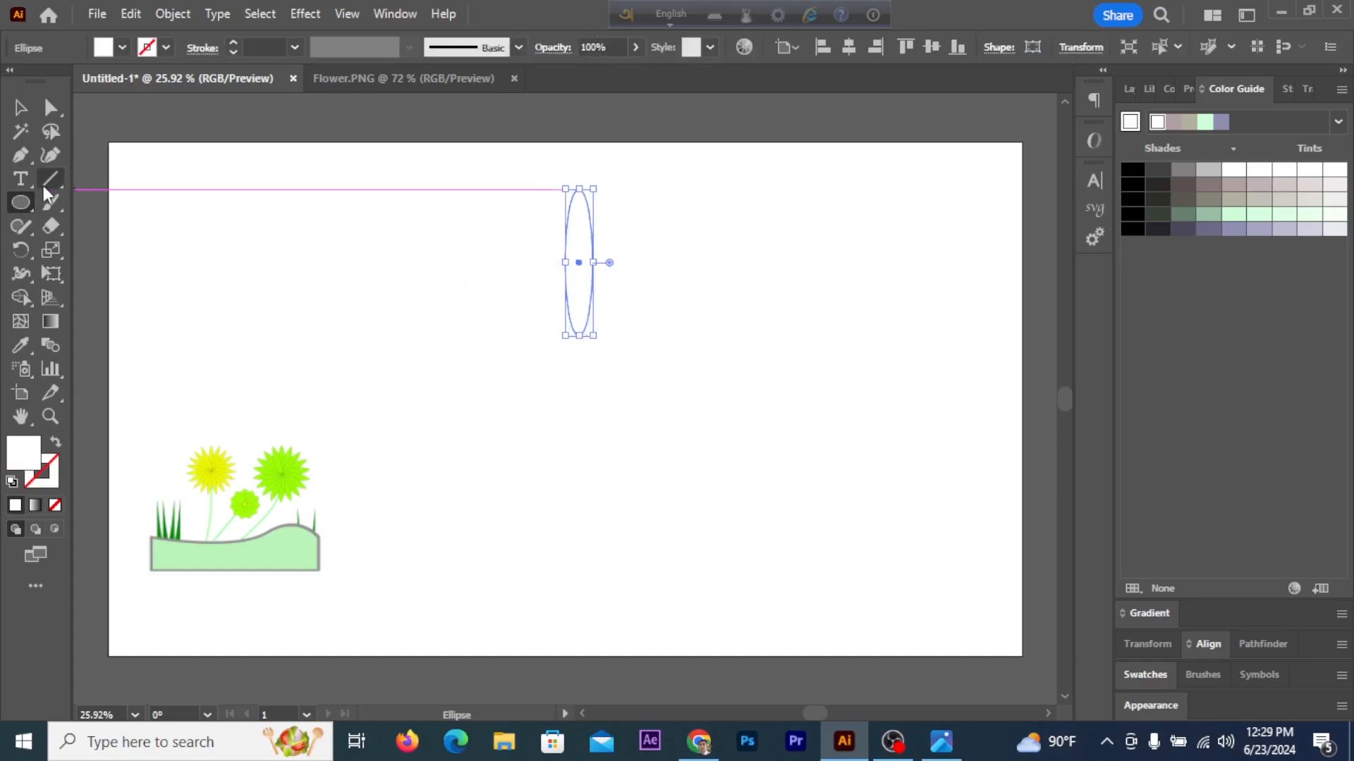
pyautogui.click(29, 160)
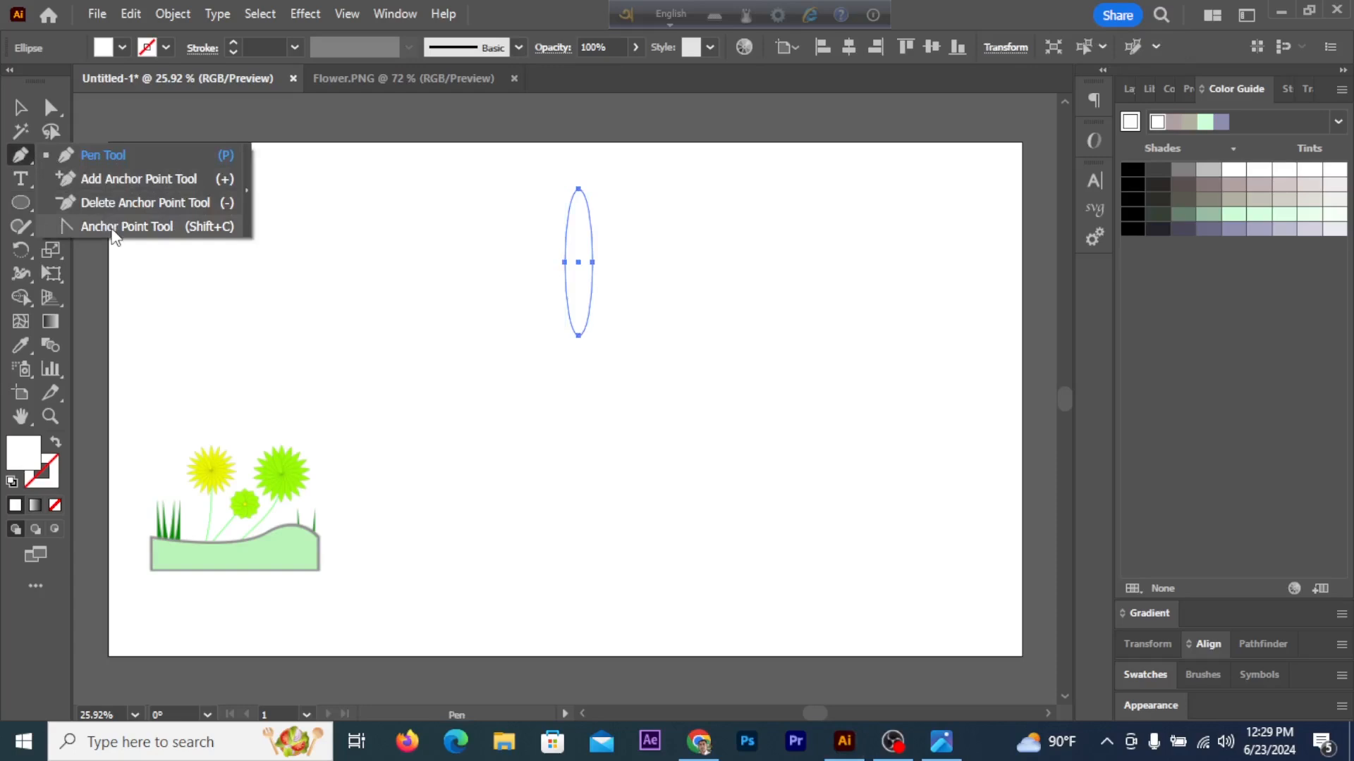
pyautogui.click(113, 227)
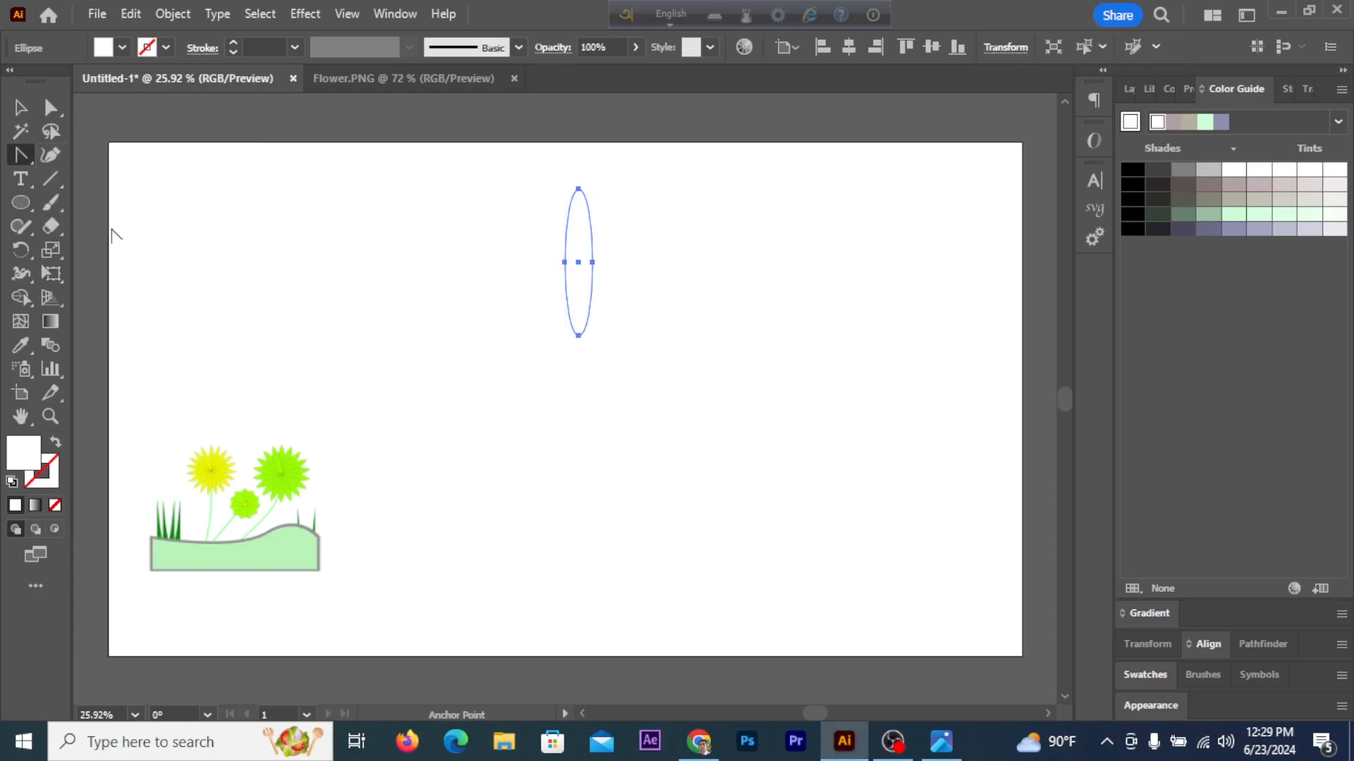
pyautogui.click(578, 189)
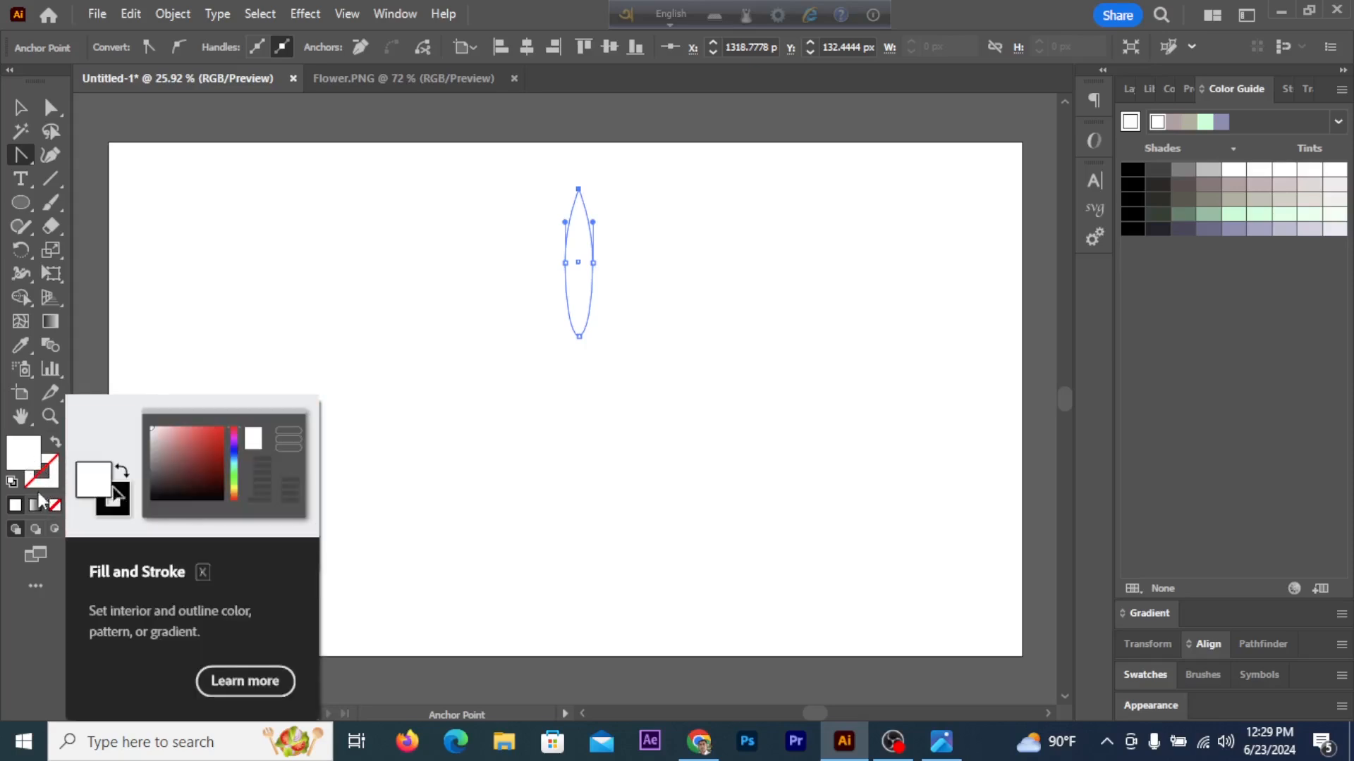
# - Give the petal a bright yellow fill and a near-black 020202 stroke
pyautogui.doubleClick(28, 459)
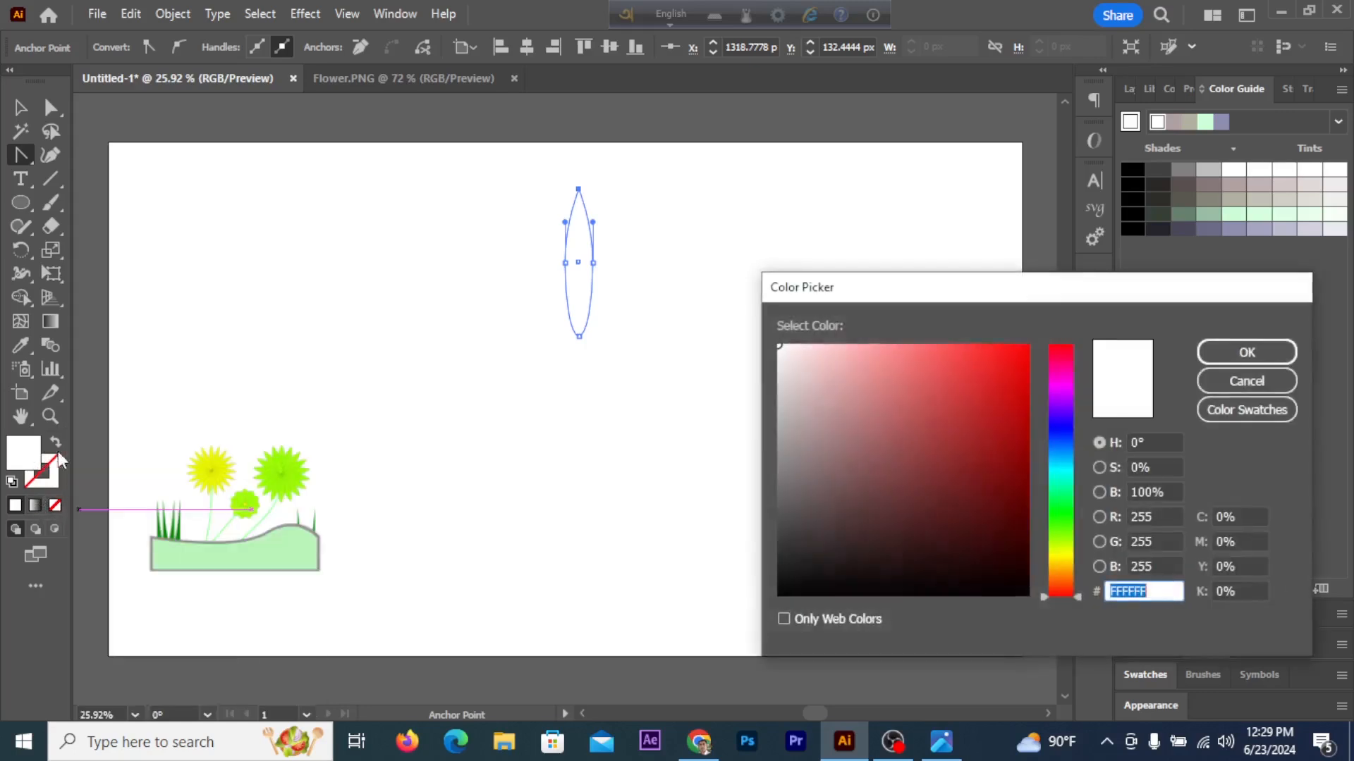
pyautogui.moveTo(1072, 571); pyautogui.dragTo(1072, 554)
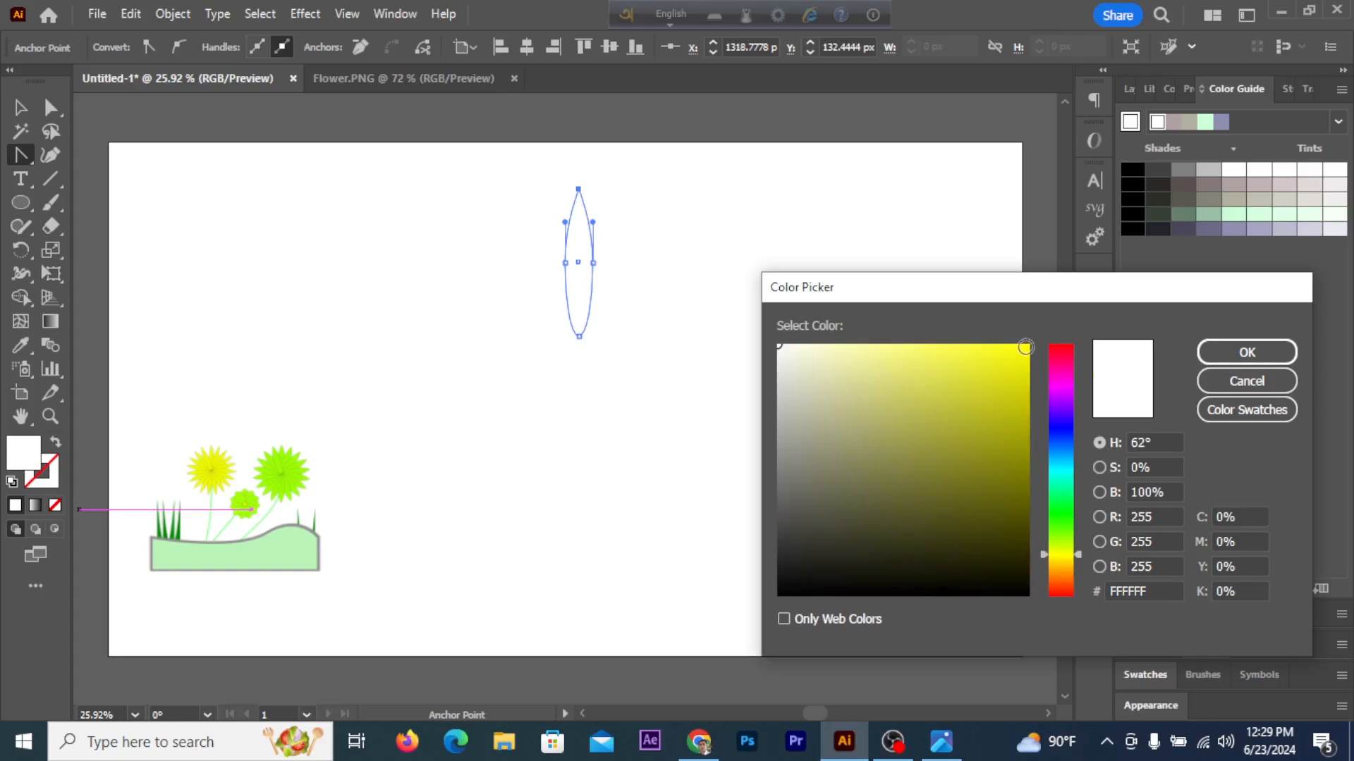
pyautogui.click(1024, 347)
pyautogui.click(1247, 352)
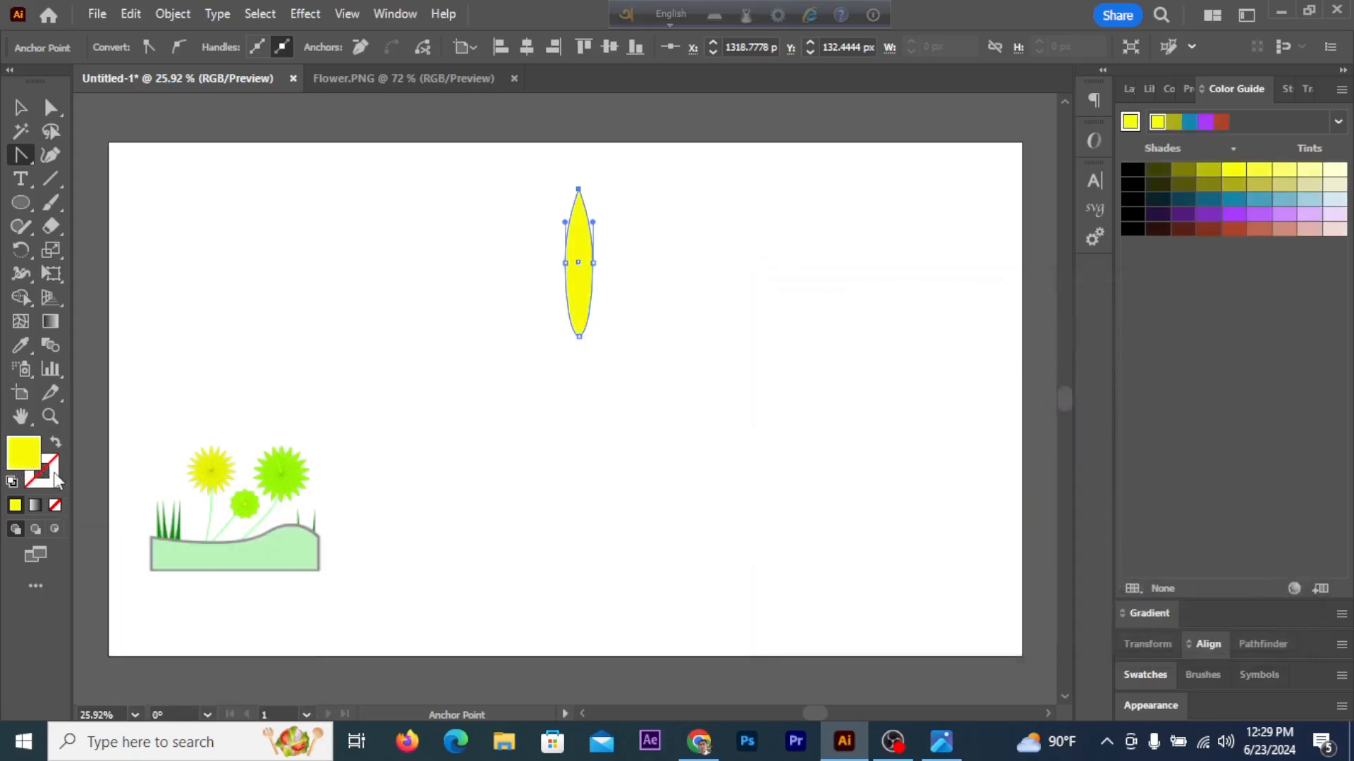
pyautogui.doubleClick(18, 468)
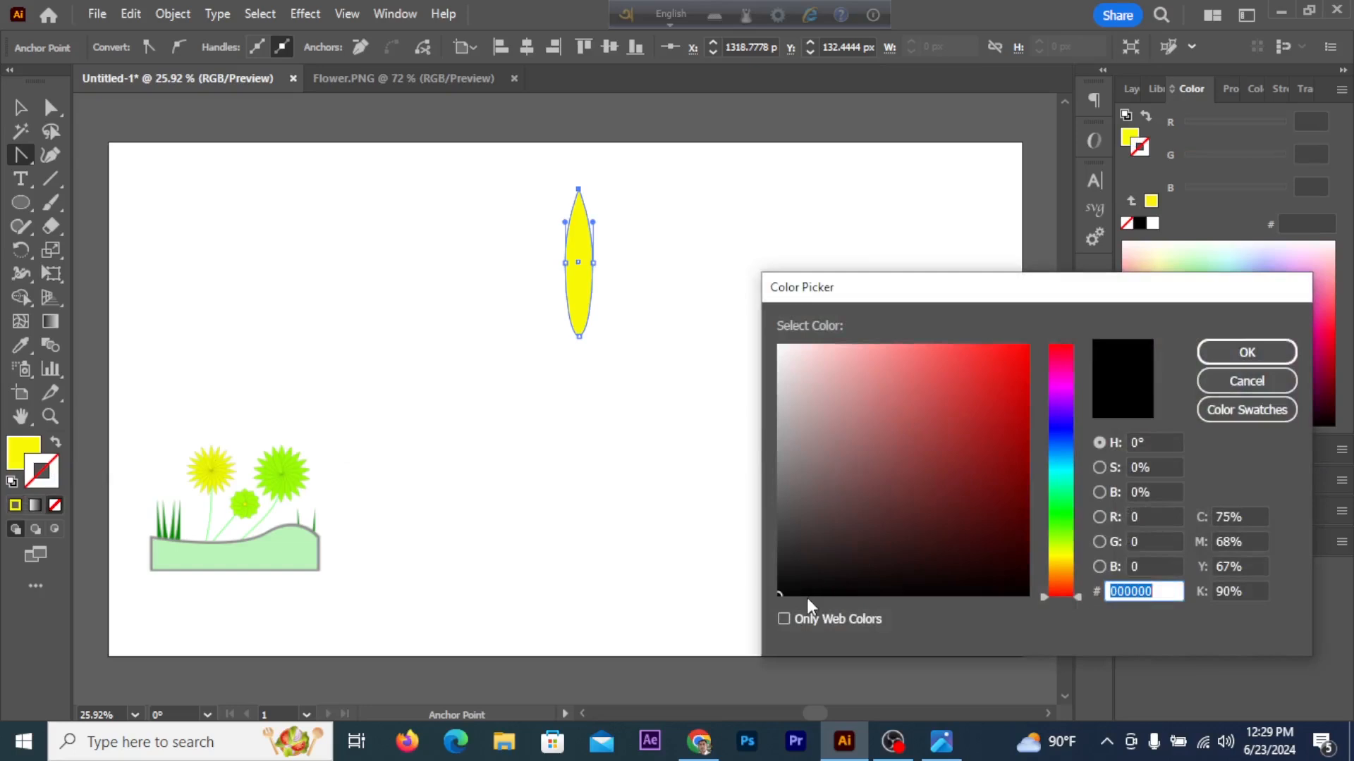
pyautogui.click(780, 594)
pyautogui.click(1262, 352)
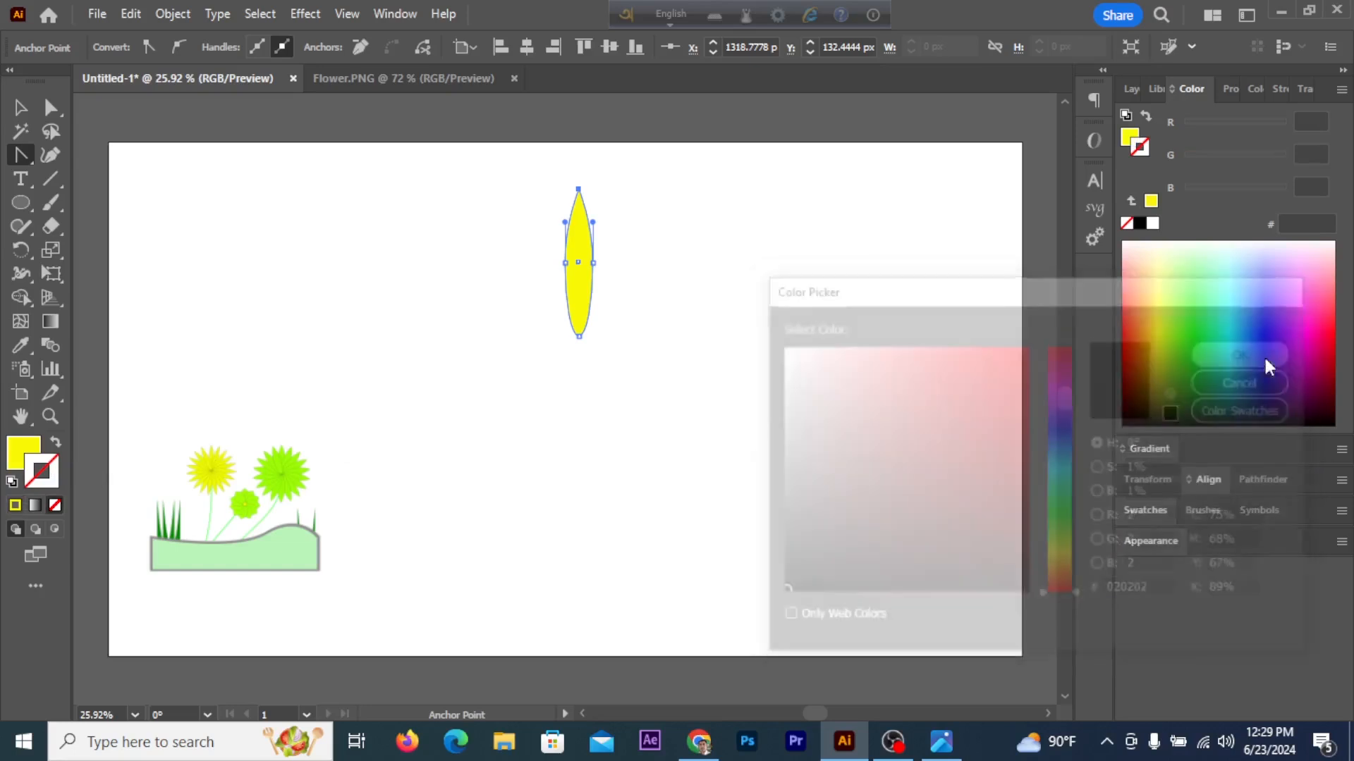
# - Widen the yellow petal slightly on its right side, keeping its height
pyautogui.click(20, 107)
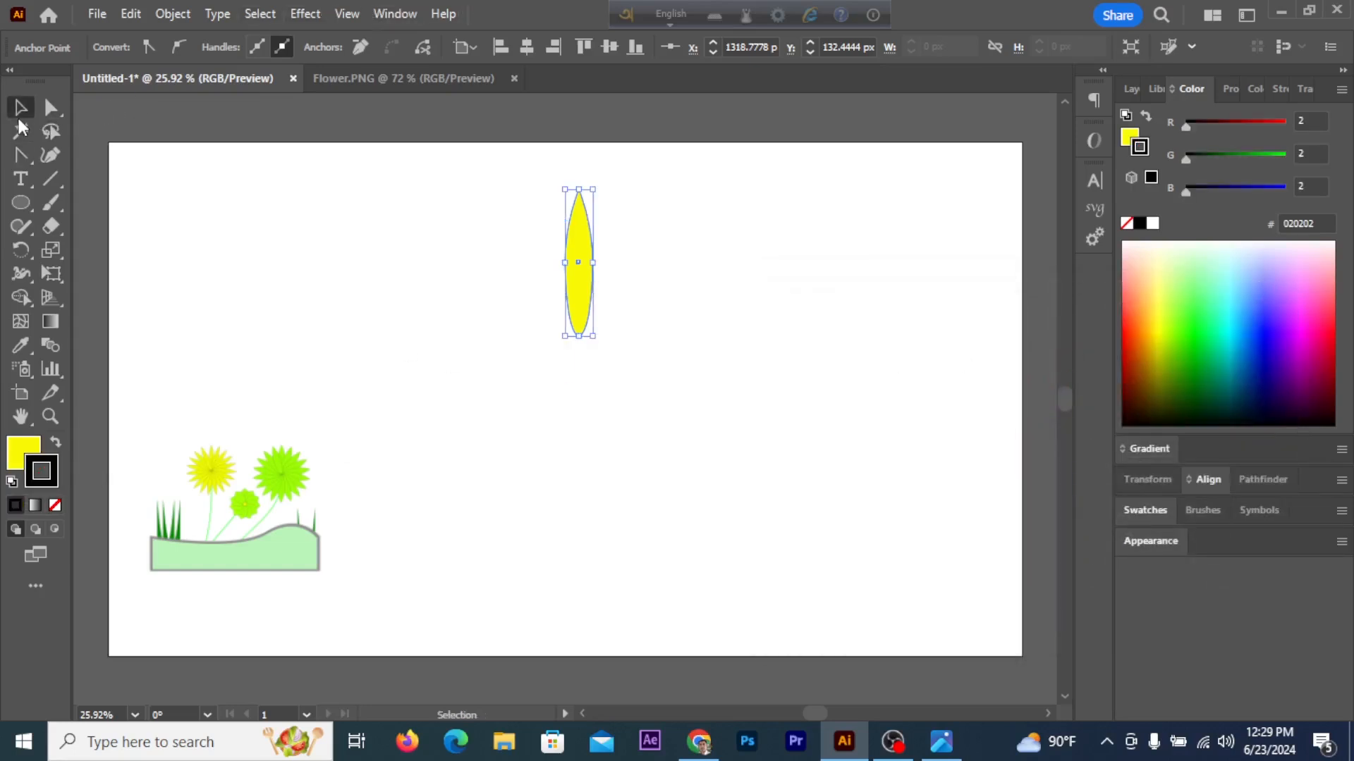
pyautogui.click(244, 122)
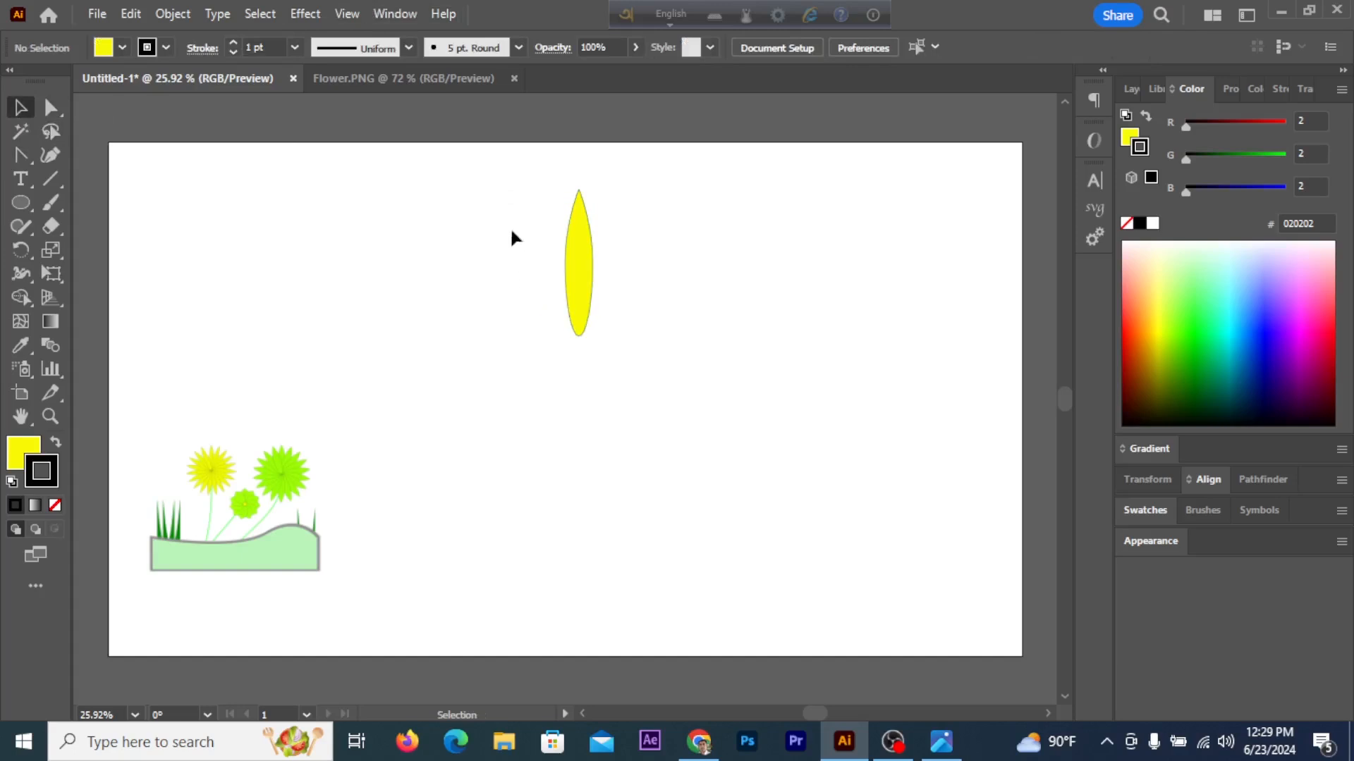
pyautogui.click(575, 252)
pyautogui.moveTo(591, 265); pyautogui.dragTo(602, 263)
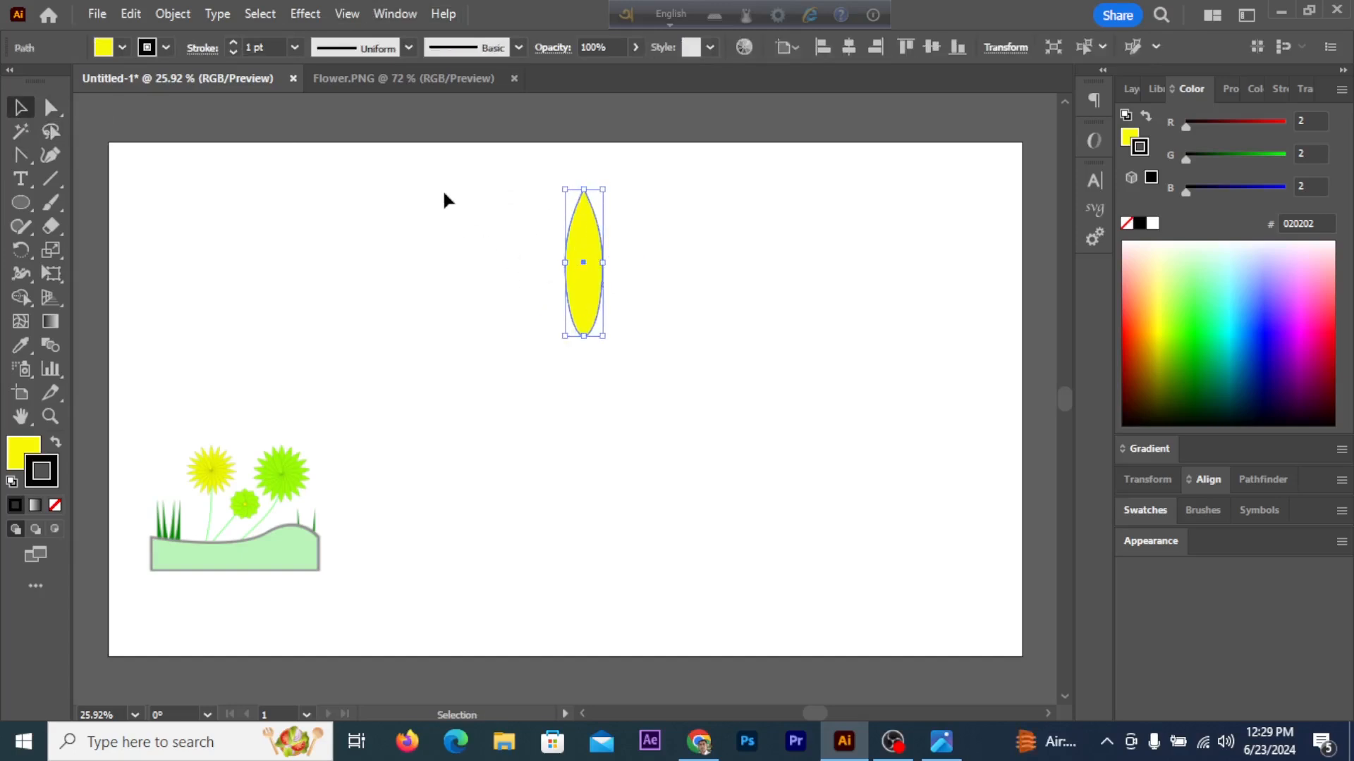
# - Review the flower picture in the Flower.PNG document, and close that document
pyautogui.click(438, 79)
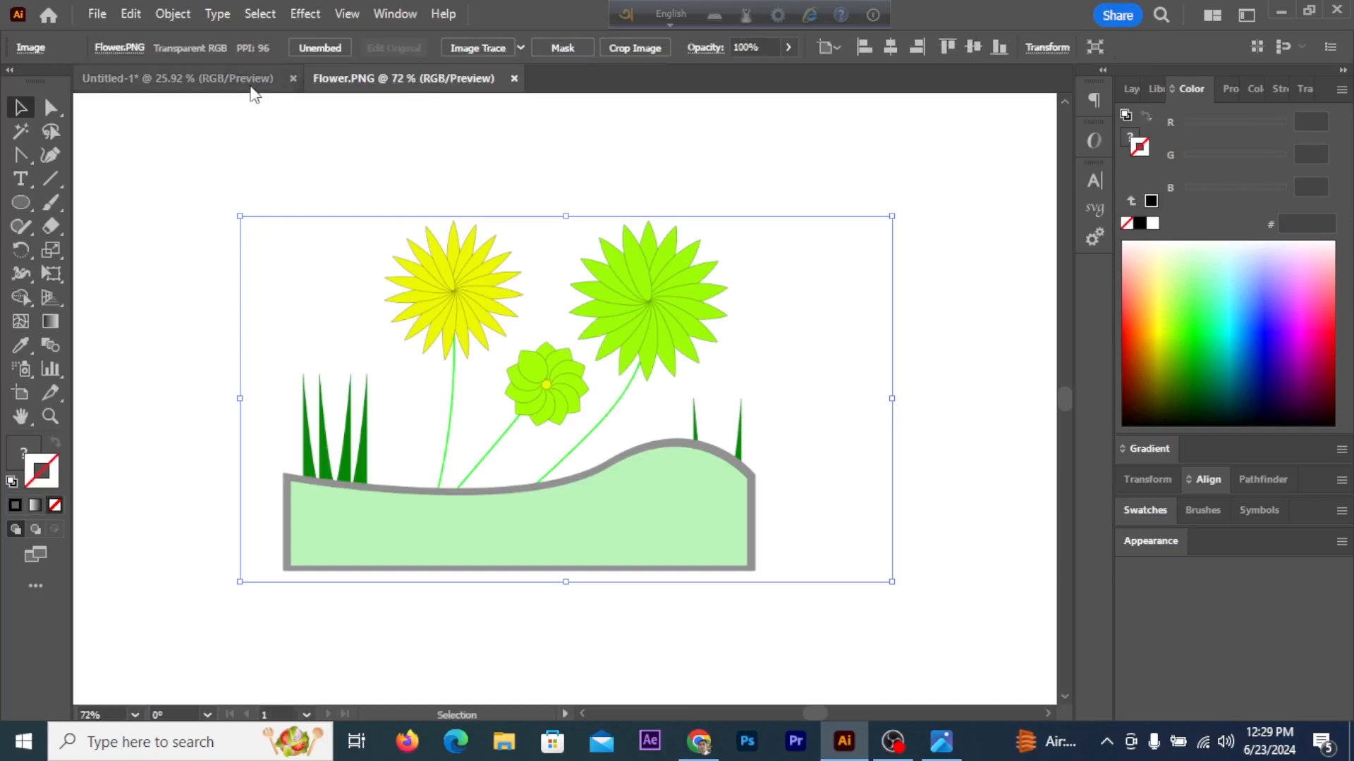
pyautogui.click(242, 82)
pyautogui.click(423, 80)
pyautogui.click(514, 78)
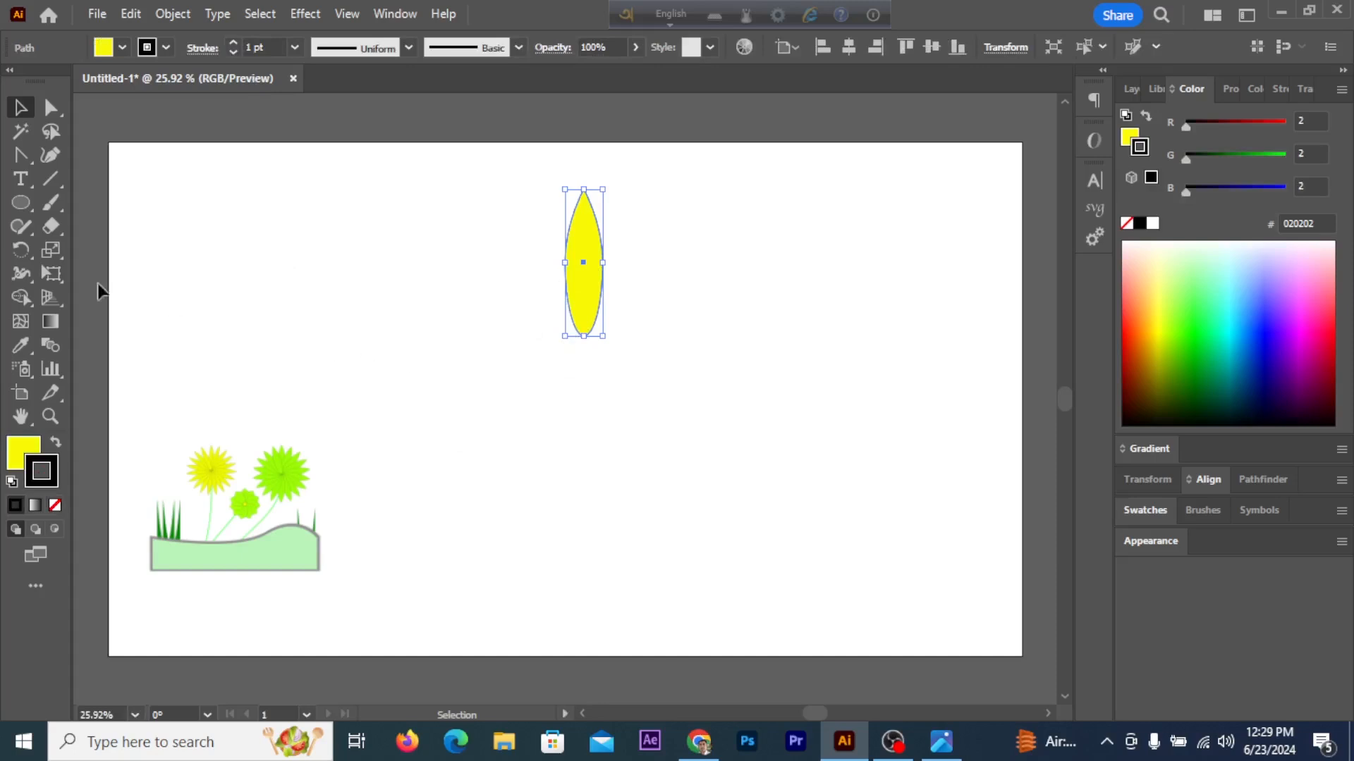
# - Make a copy of the petal rotated slightly clockwise around its bottom anchor point with the Rotate tool
pyautogui.click(17, 257)
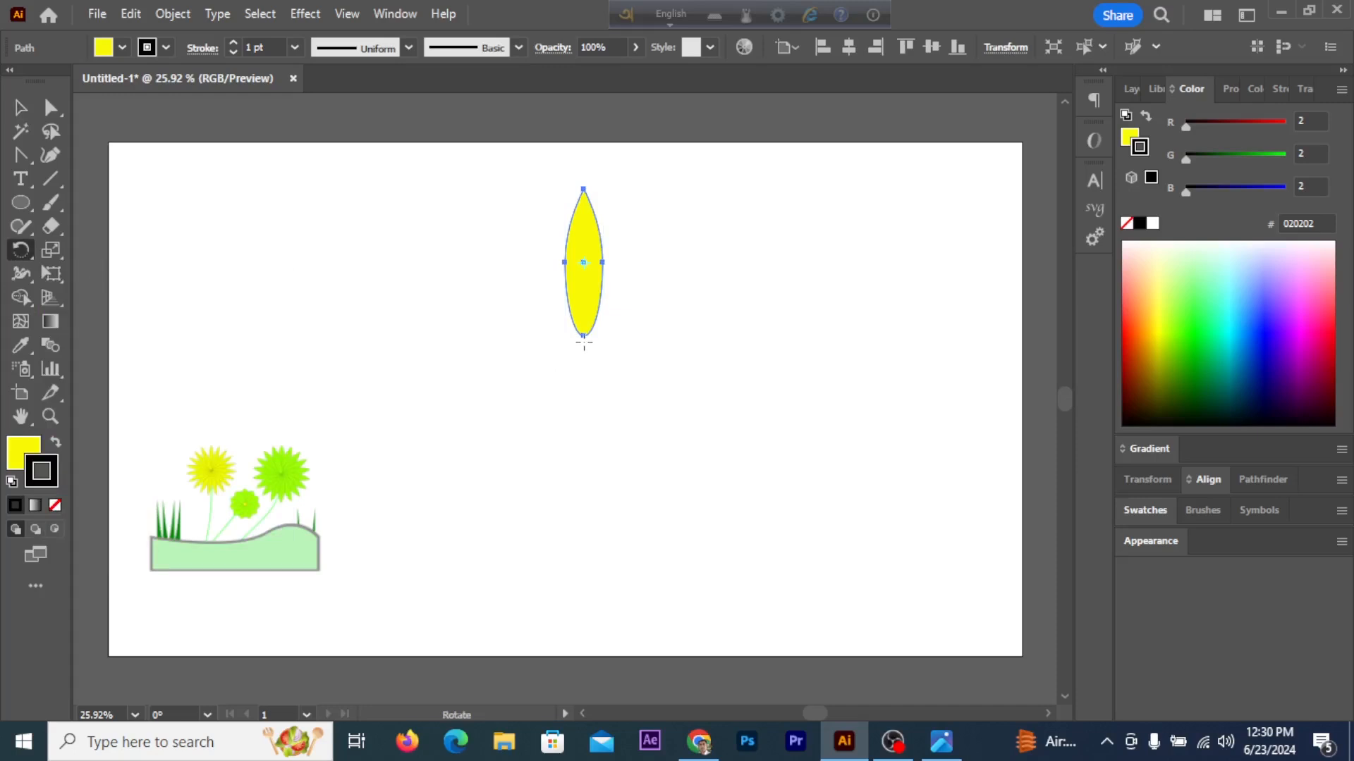
pyautogui.click(585, 337)
pyautogui.moveTo(584, 192); pyautogui.dragTo(632, 206)
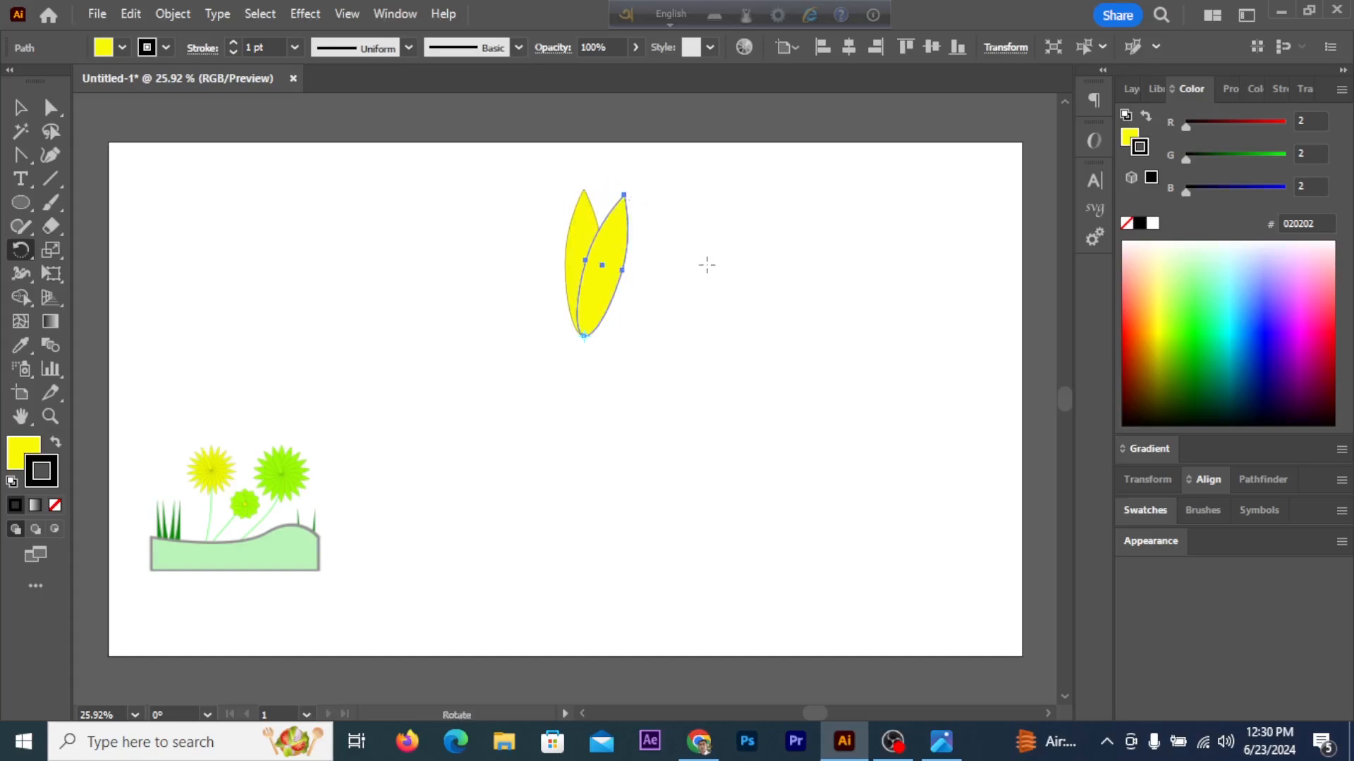
# - Repeat the rotated petal copy until the petals complete a full circular flower
pyautogui.press('ctrl')
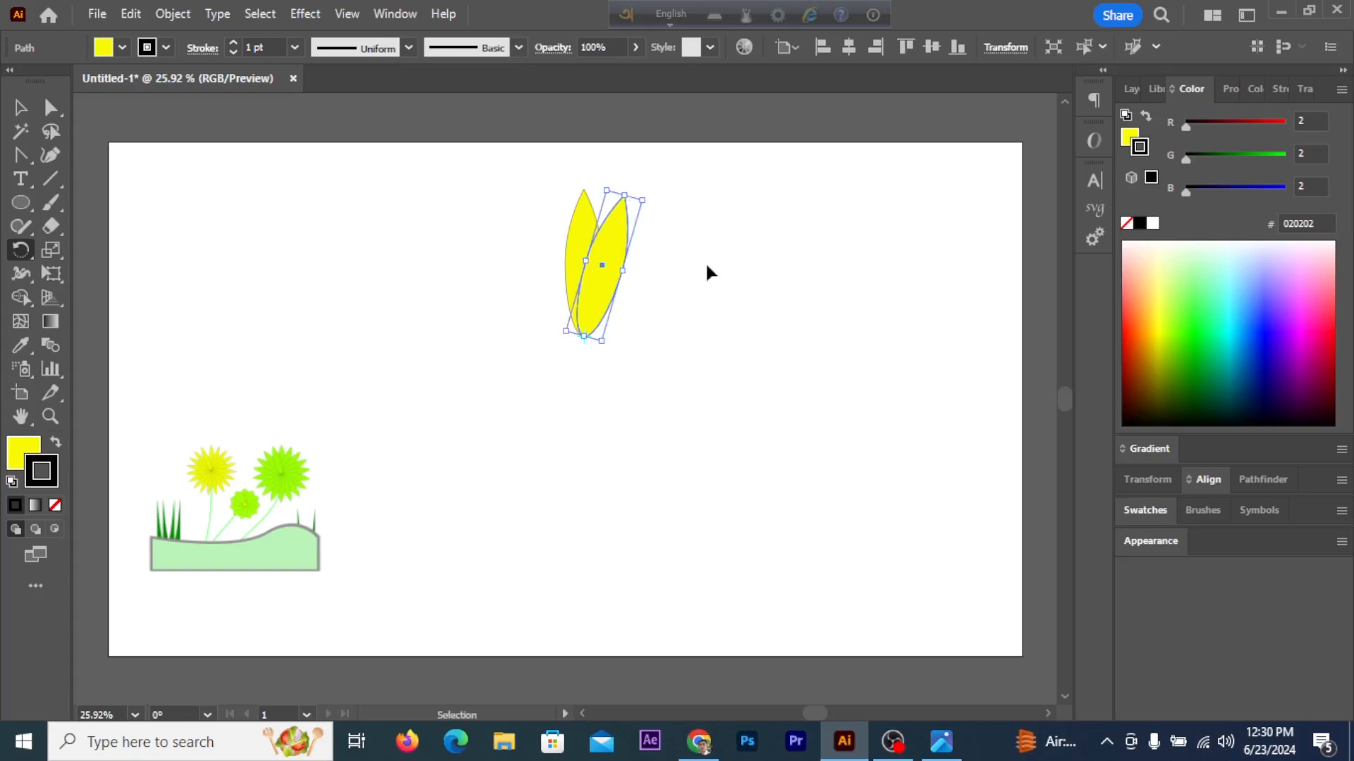
pyautogui.hotkey('ctrl', 'd')
pyautogui.hotkey('ctrl', 'd')
pyautogui.hotkey('ctrl', 'd')
pyautogui.hotkey('ctrl', 'd')
pyautogui.hotkey('ctrl', 'd')
pyautogui.hotkey('ctrl', 'd')
pyautogui.hotkey('ctrl', 'd')
pyautogui.hotkey('ctrl', 'd')
pyautogui.hotkey('ctrl', 'd')
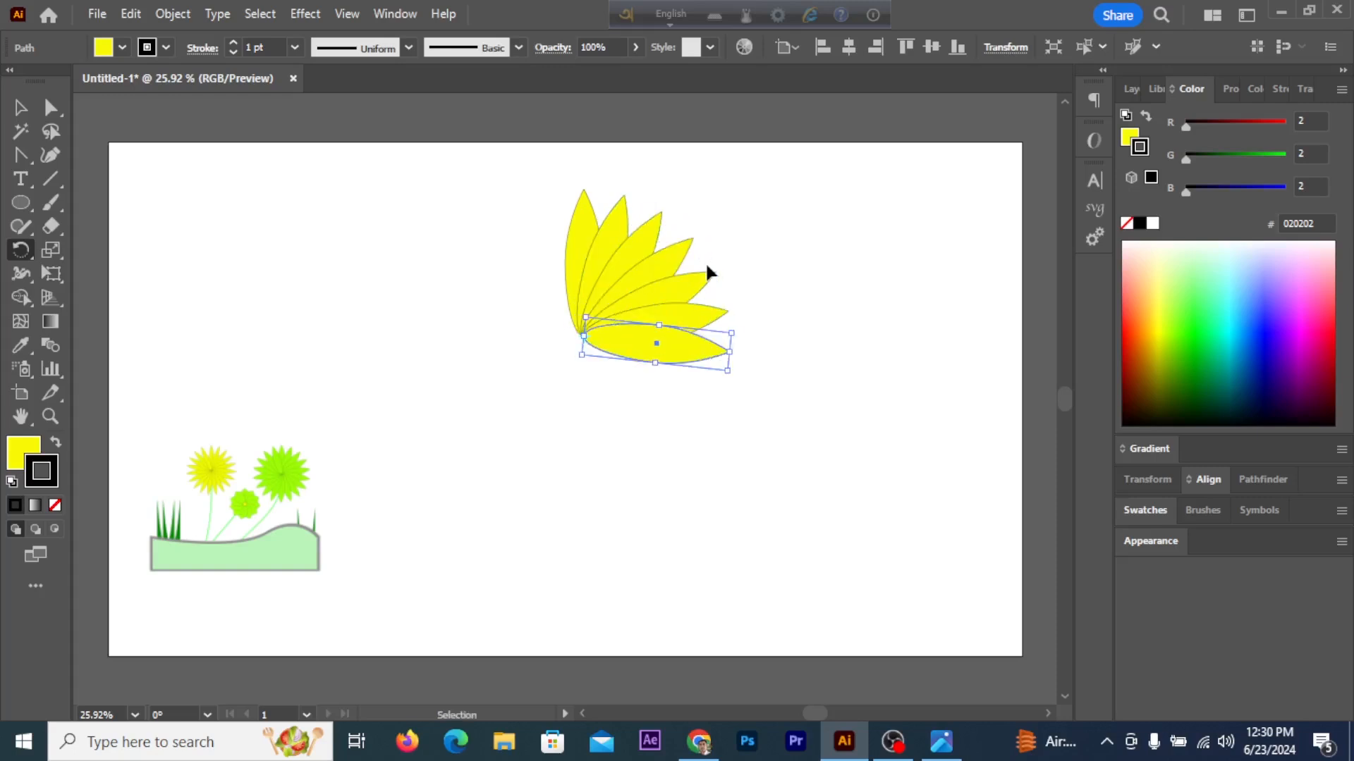
pyautogui.hotkey('ctrl', 'd')
pyautogui.hotkey('ctrl', 'd')
pyautogui.hotkey('ctrl', 'd')
pyautogui.hotkey('ctrl', 'd')
pyautogui.hotkey('ctrl', 'd')
pyautogui.hotkey('ctrl', 'd')
pyautogui.hotkey('ctrl', 'd')
pyautogui.hotkey('ctrl', 'd')
pyautogui.hotkey('ctrl', 'd')
pyautogui.hotkey('ctrl', 'd')
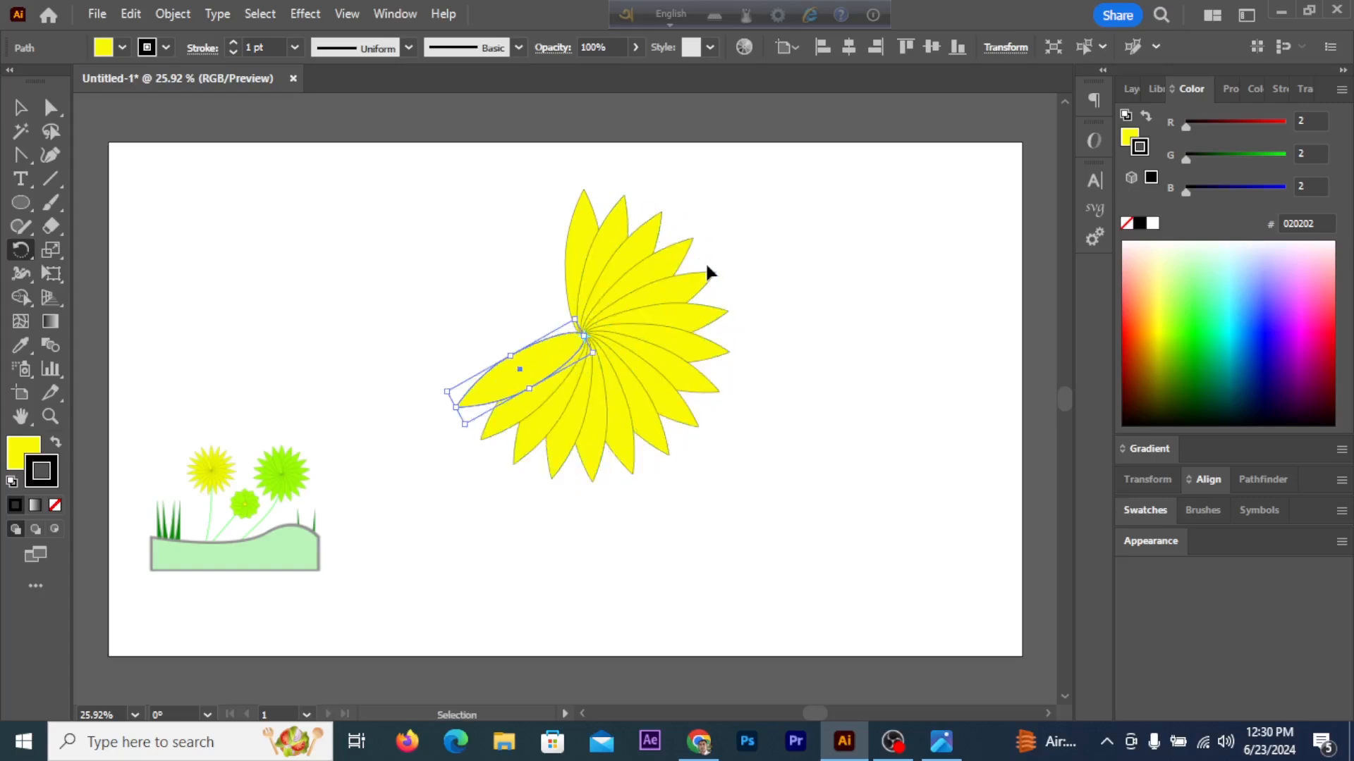
pyautogui.hotkey('ctrl', 'd')
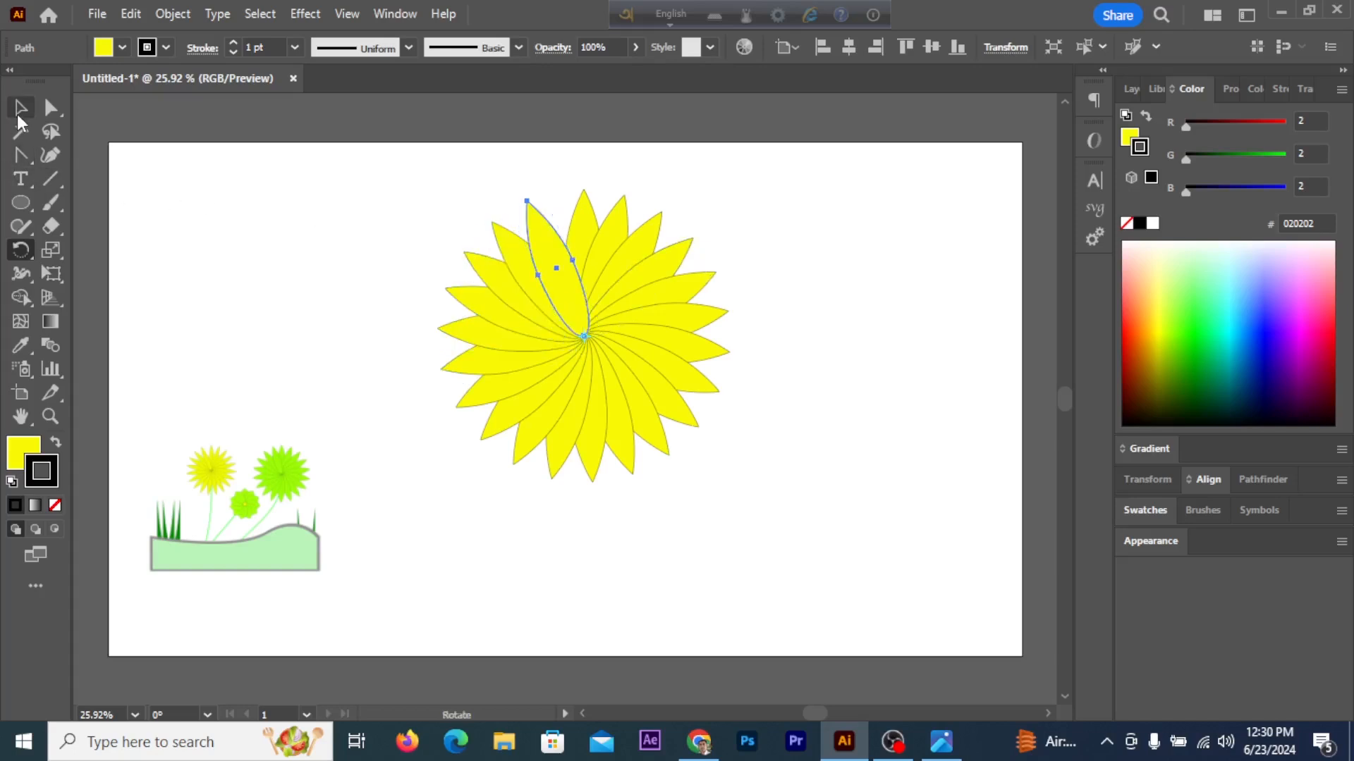
# - Select all petals of the yellow flower and scale them down proportionally to slightly less than half size
pyautogui.click(19, 109)
pyautogui.moveTo(399, 145); pyautogui.dragTo(752, 488)
pyautogui.click(753, 486)
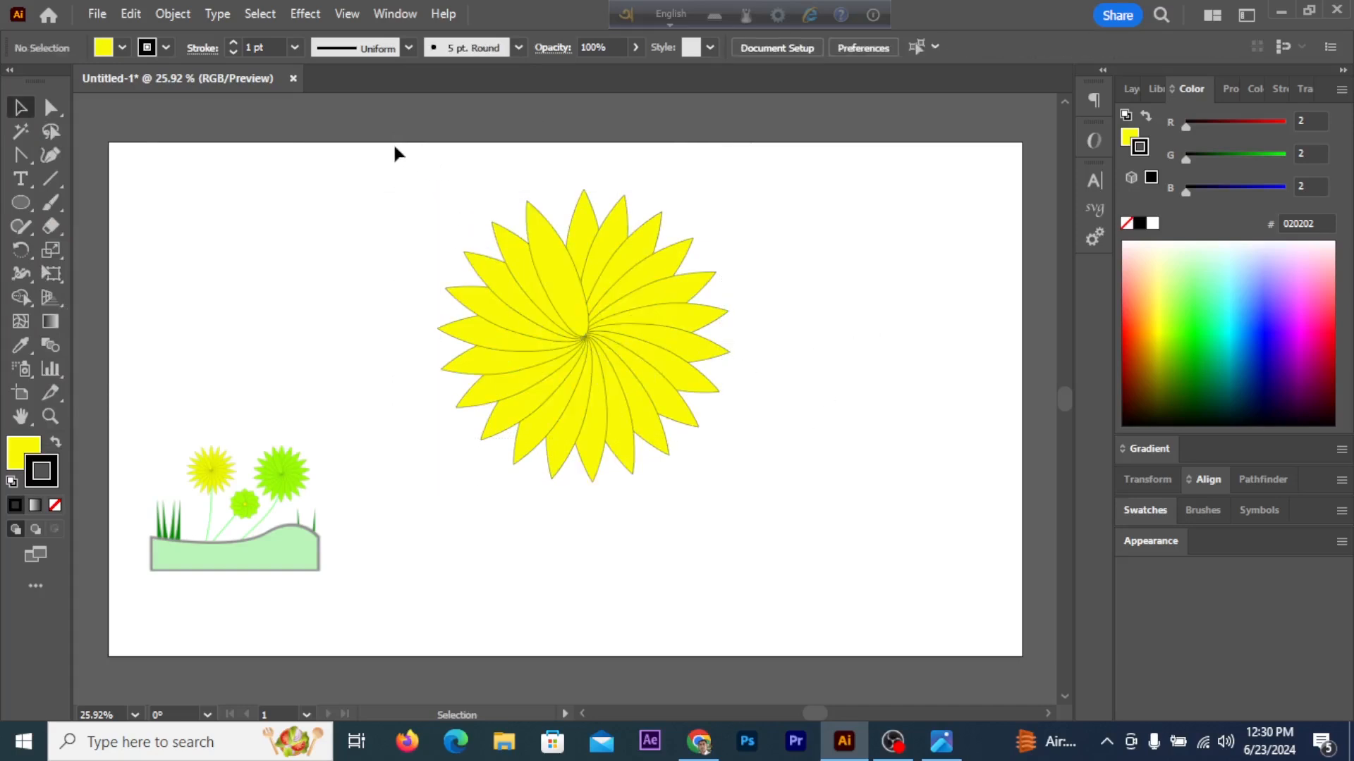
pyautogui.moveTo(395, 145); pyautogui.dragTo(801, 514)
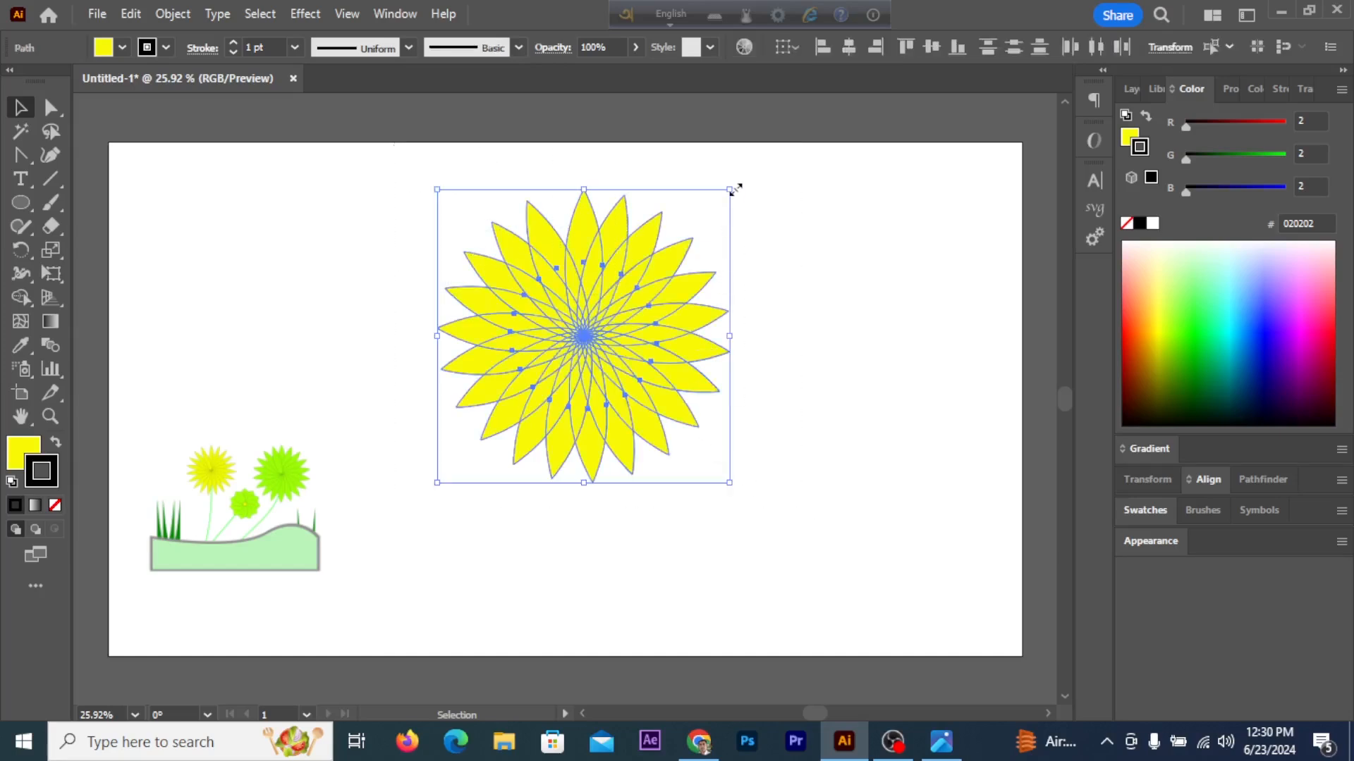
pyautogui.moveTo(729, 190); pyautogui.dragTo(570, 350)
# - Group all the selected petals of the yellow flower into one object
pyautogui.hotkey('ctrl', 'g')
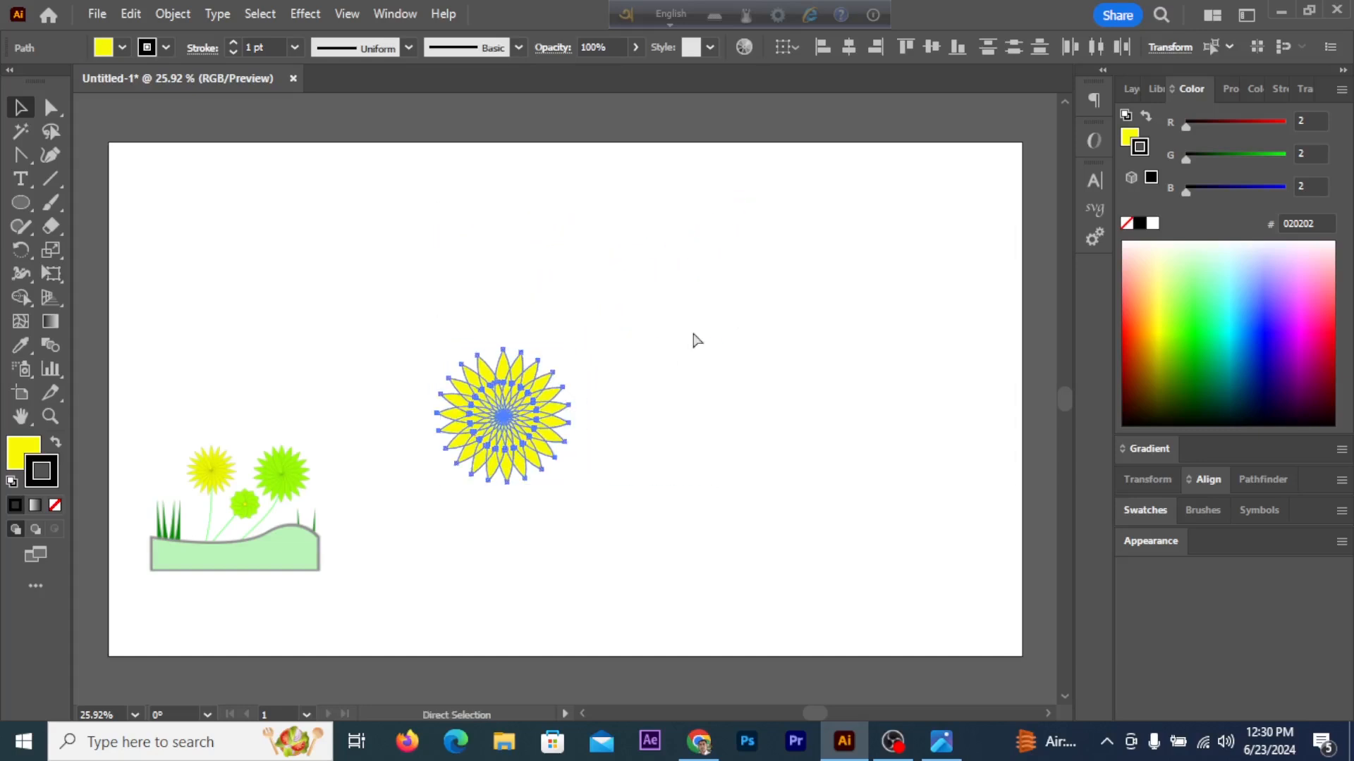
pyautogui.click(168, 14)
pyautogui.click(256, 145)
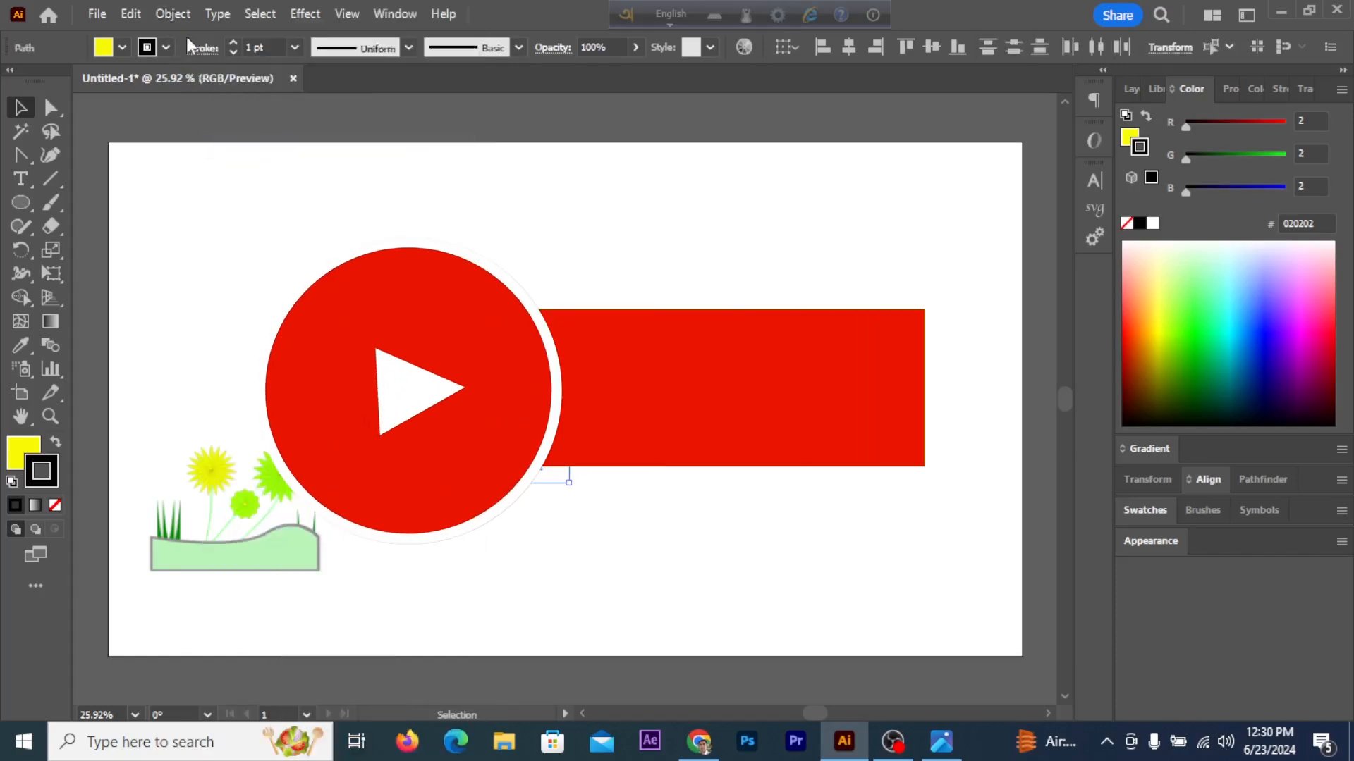
pyautogui.click(173, 14)
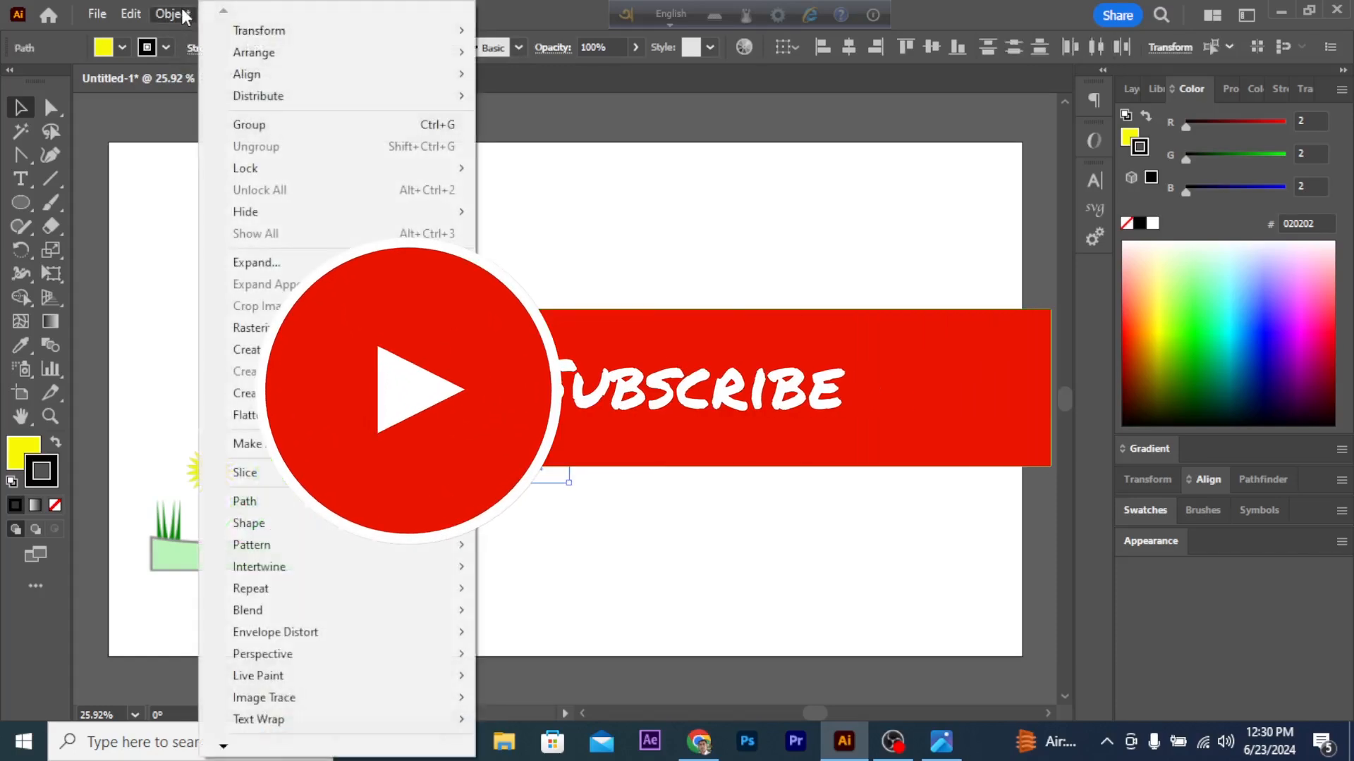
pyautogui.click(277, 125)
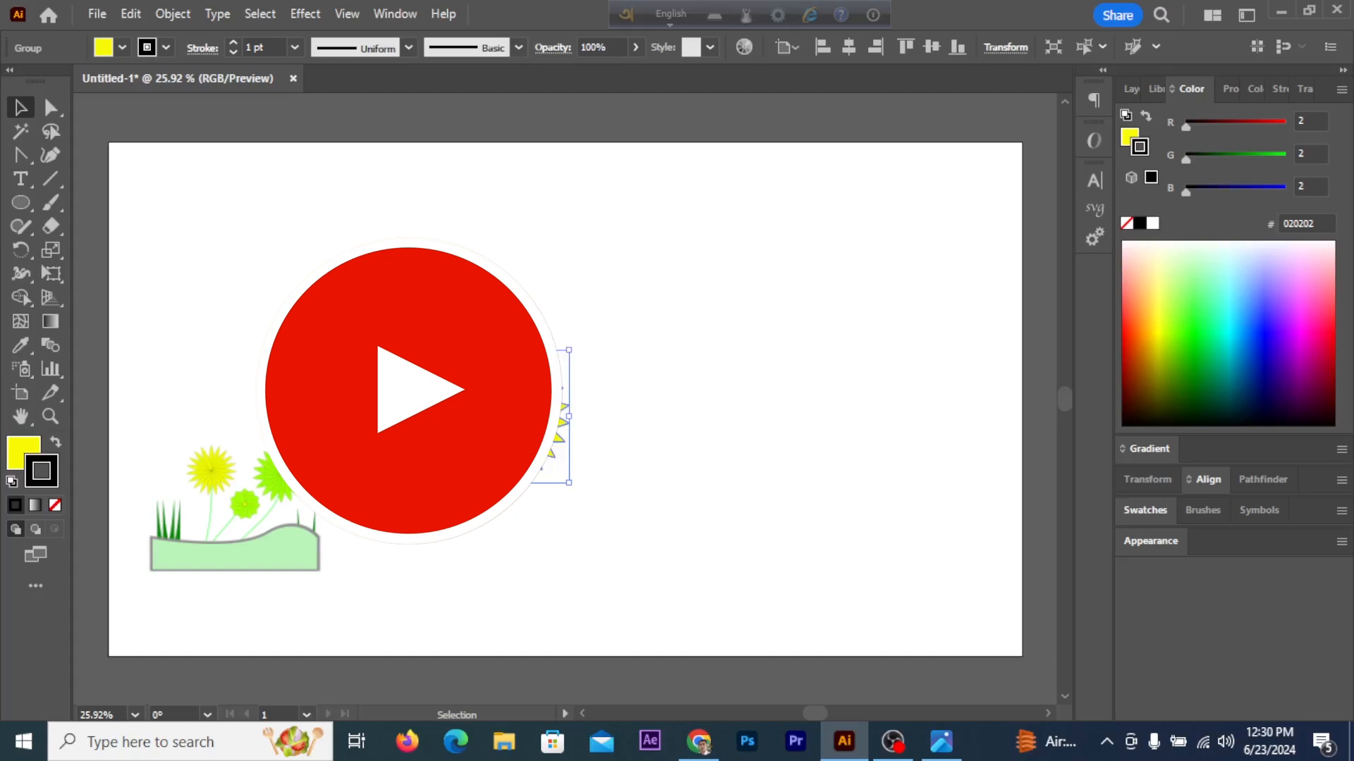
# - Ungroup the yellow flower, reselect all its petals and group them again
pyautogui.rightClick(522, 404)
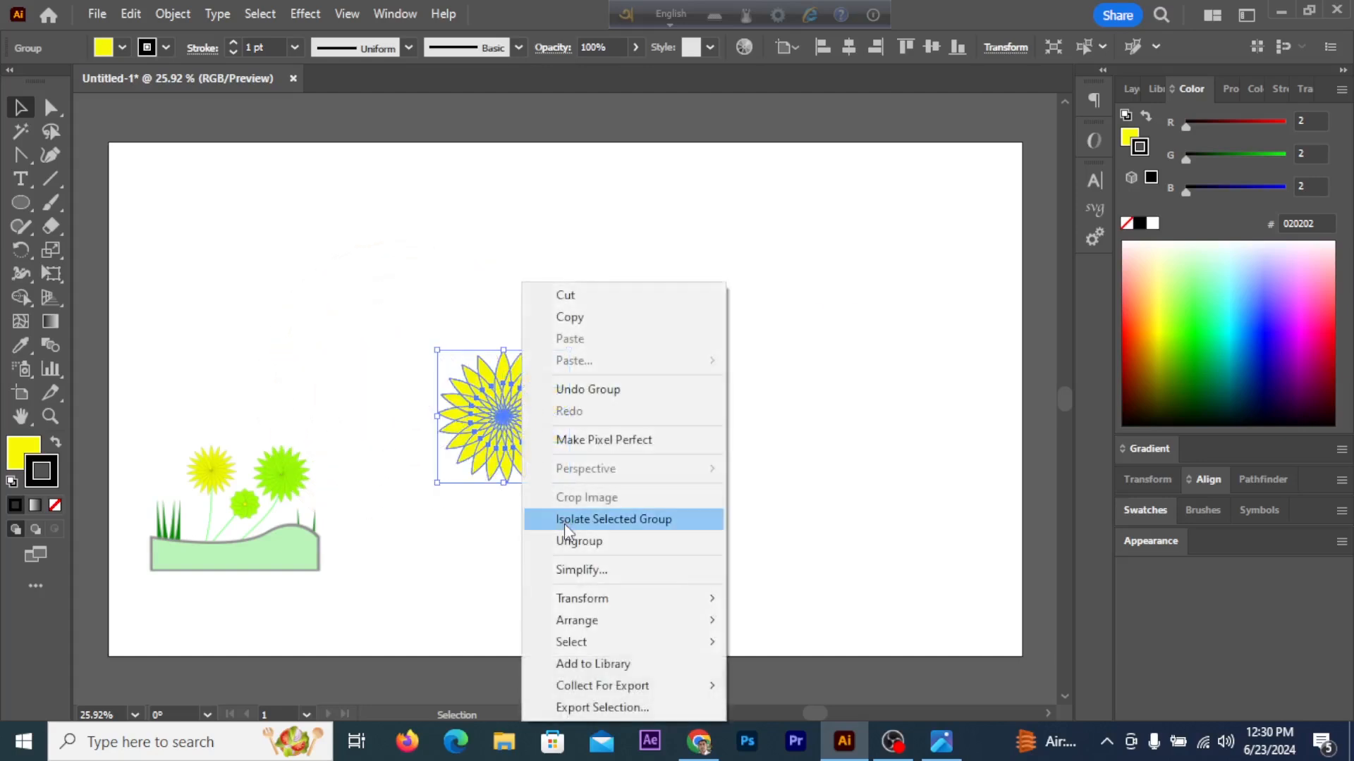
pyautogui.click(575, 541)
pyautogui.click(430, 279)
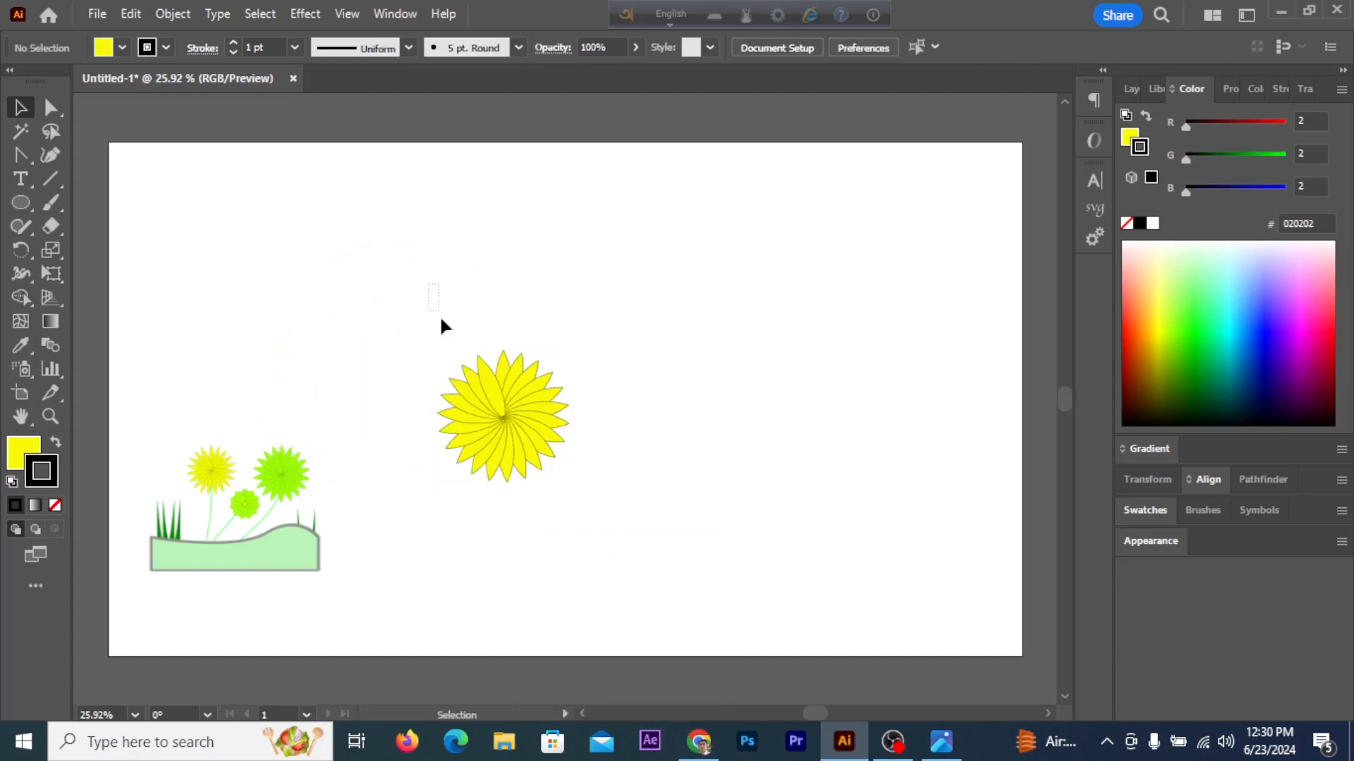
pyautogui.moveTo(440, 316); pyautogui.dragTo(553, 492)
pyautogui.rightClick(512, 421)
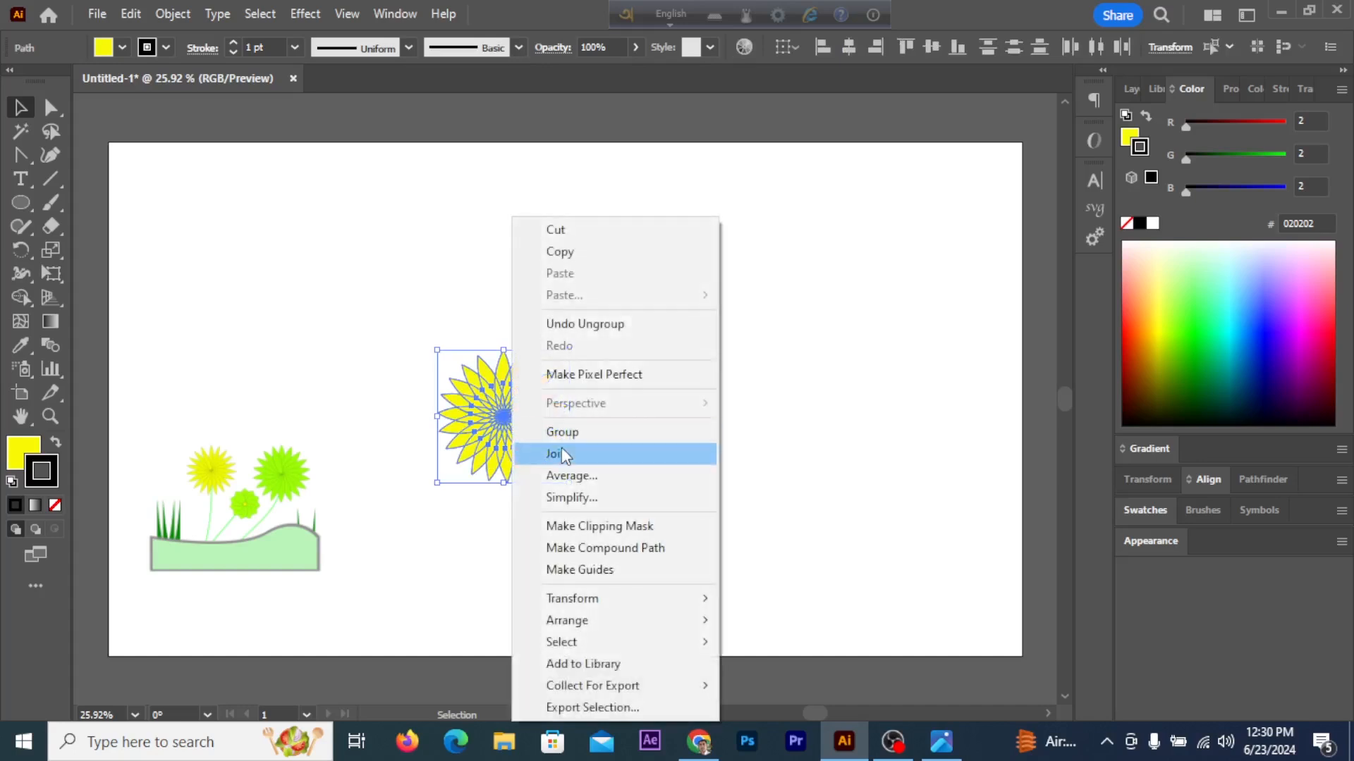
pyautogui.click(564, 432)
pyautogui.click(598, 359)
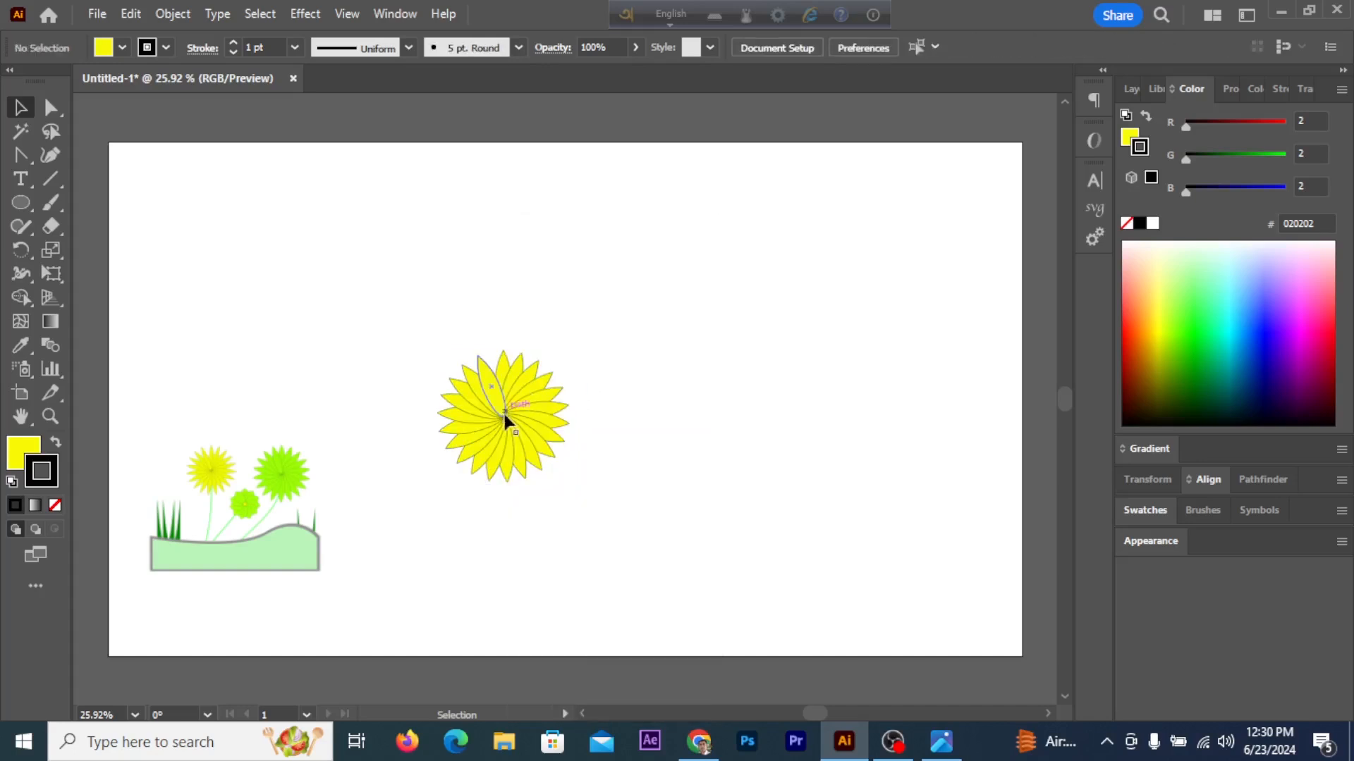
# - Move the grouped yellow flower to the artboard's upper-left corner and place a copy of it to its right
pyautogui.moveTo(488, 389); pyautogui.dragTo(237, 214)
pyautogui.moveTo(297, 282); pyautogui.dragTo(629, 340)
pyautogui.moveTo(525, 279); pyautogui.dragTo(161, 211)
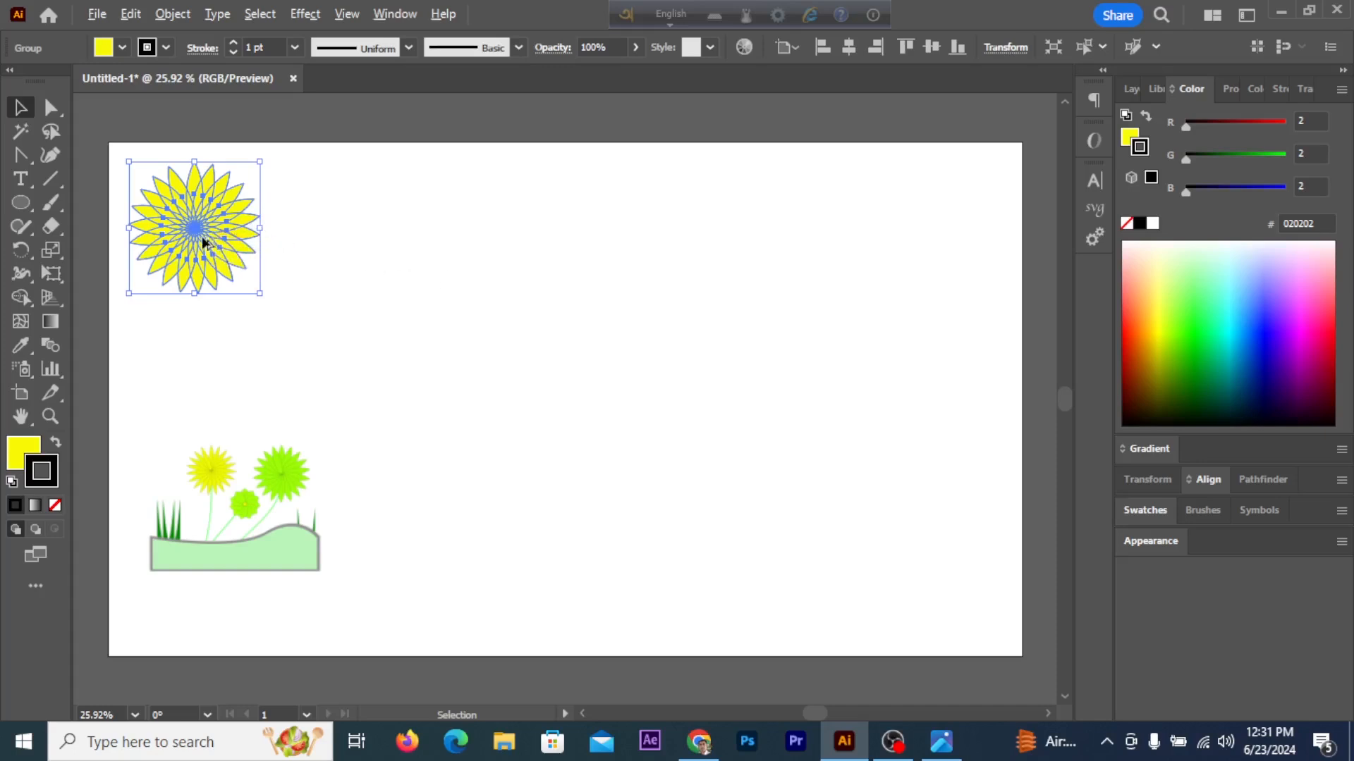
pyautogui.moveTo(197, 242); pyautogui.dragTo(408, 254)
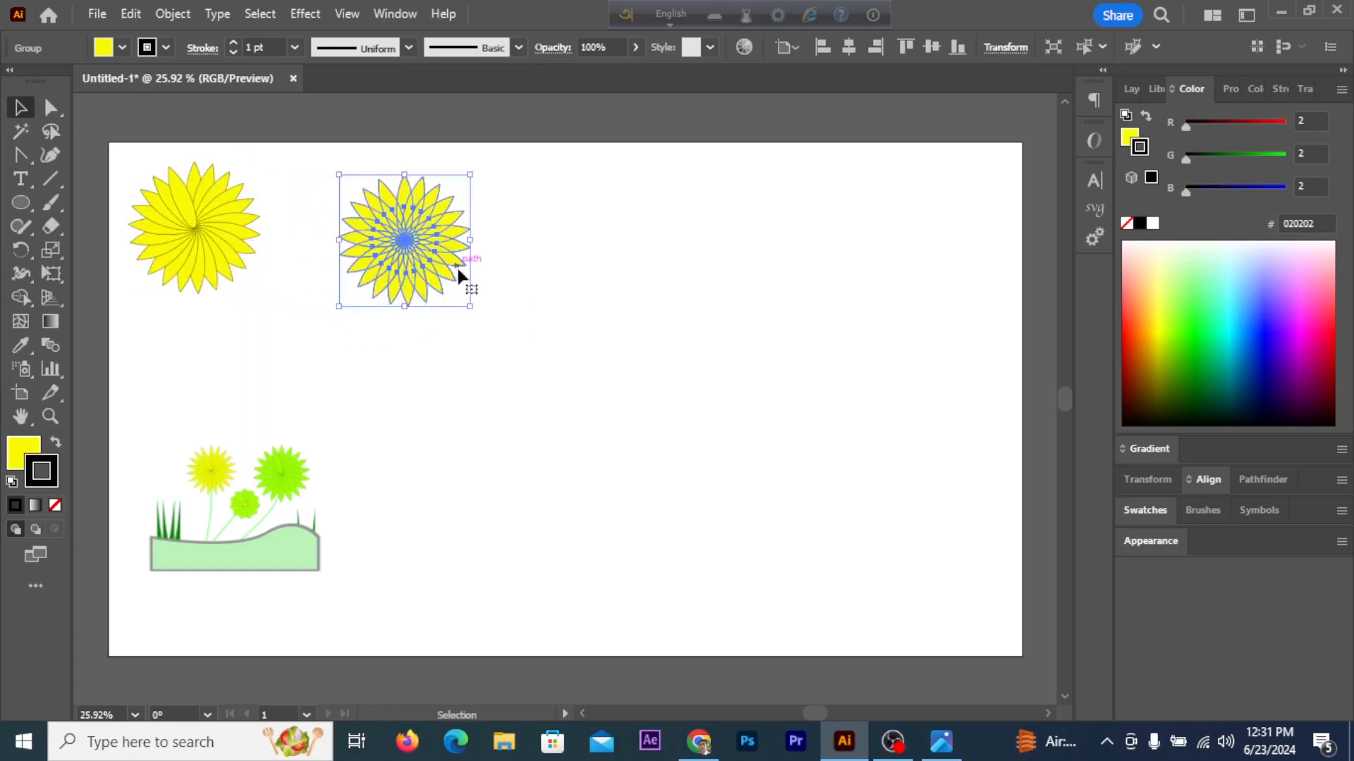
pyautogui.click(1204, 365)
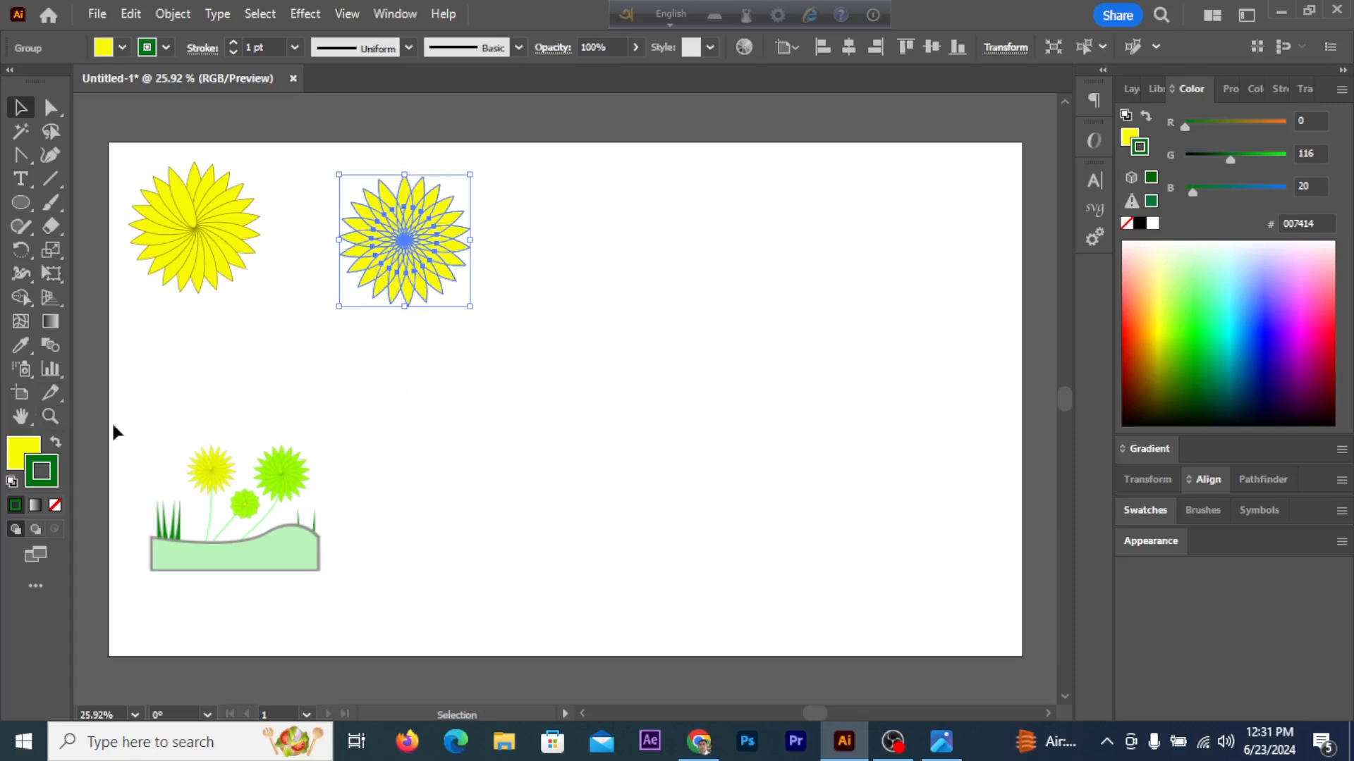
pyautogui.hotkey('ctrl', 'z')
pyautogui.hotkey('ctrl', 'z')
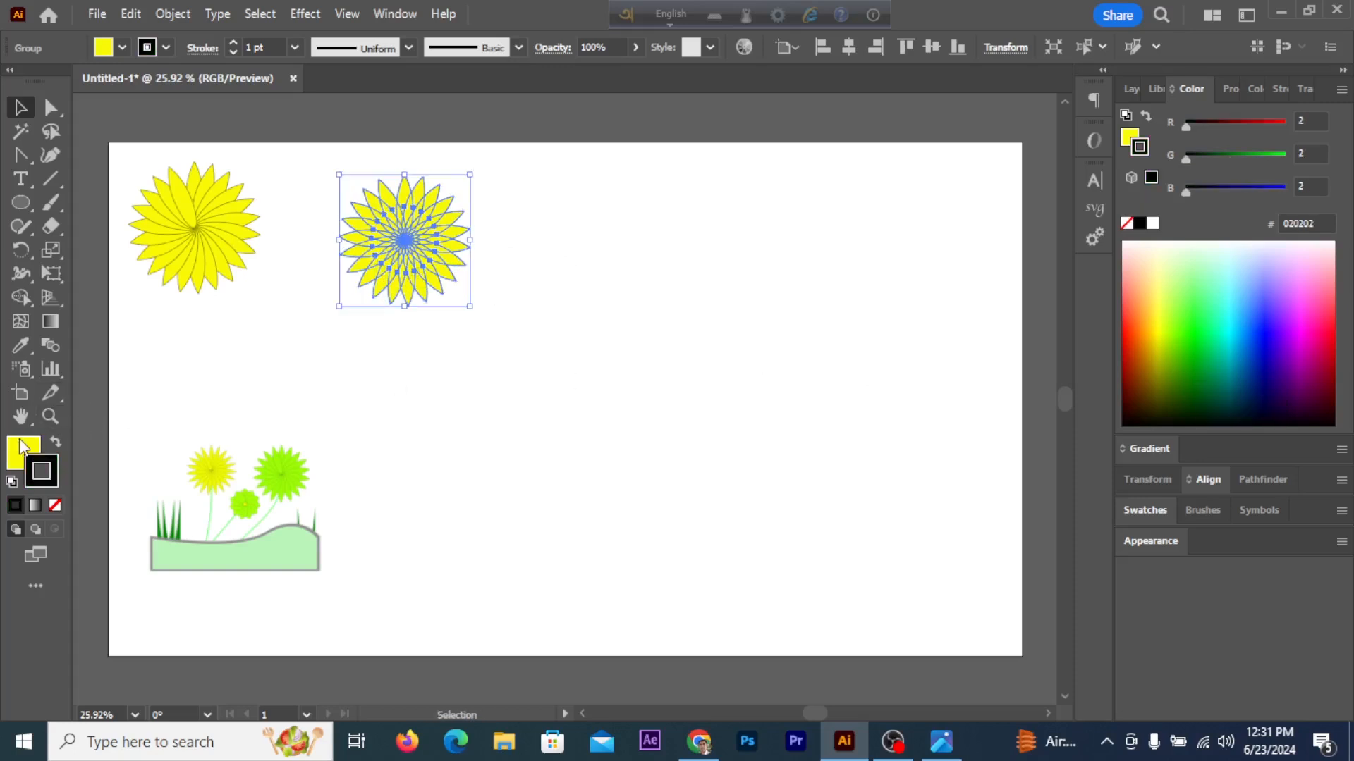
# - Fill the copied flower with the light yellowish green A4FF41, keeping its black stroke
pyautogui.click(22, 446)
pyautogui.click(1205, 371)
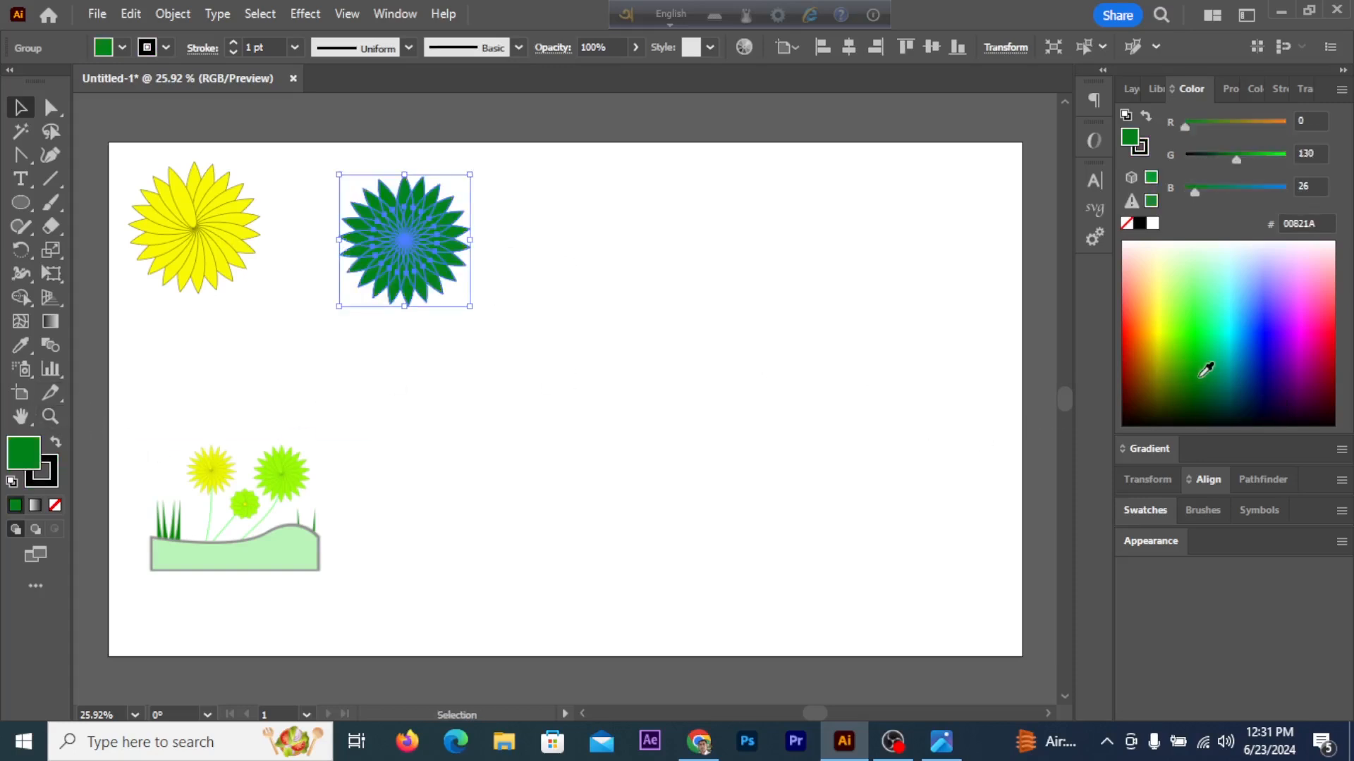
pyautogui.click(1201, 329)
pyautogui.click(1196, 315)
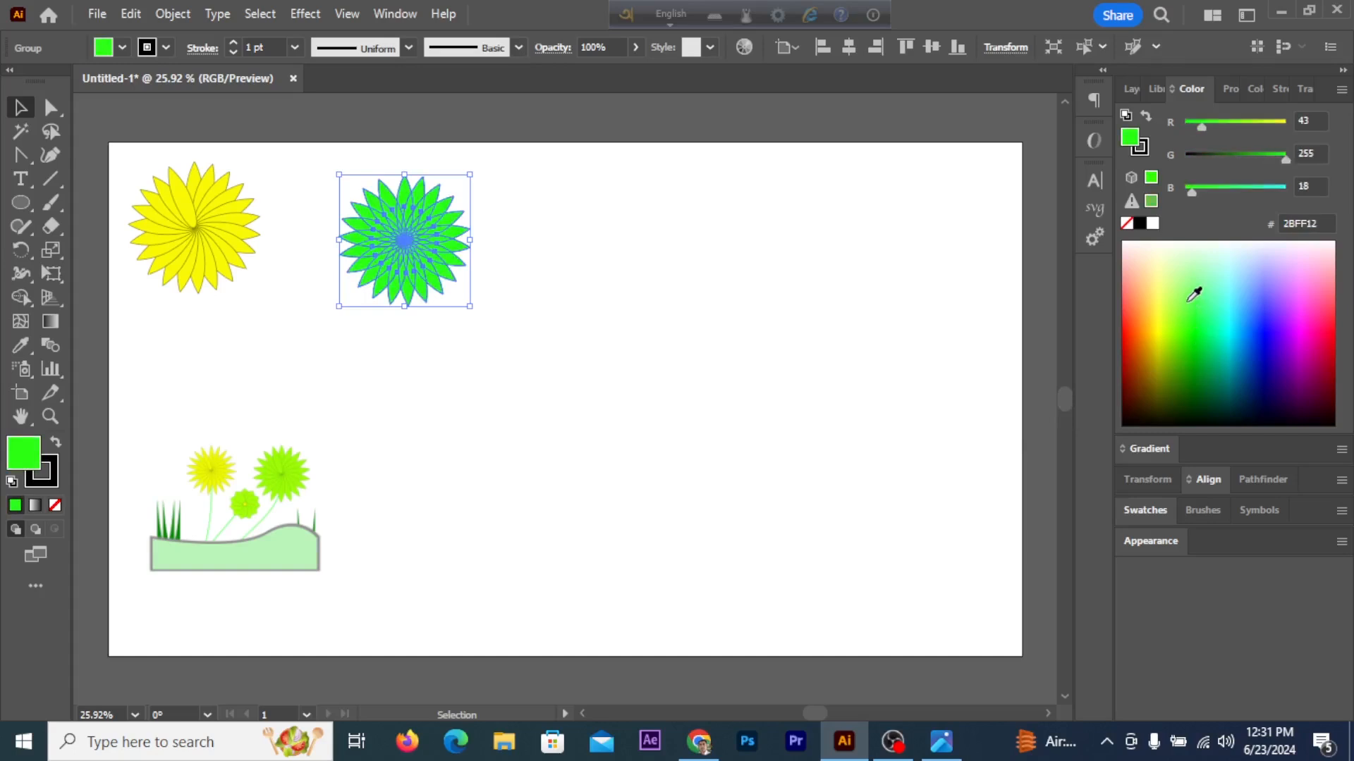
pyautogui.click(1176, 307)
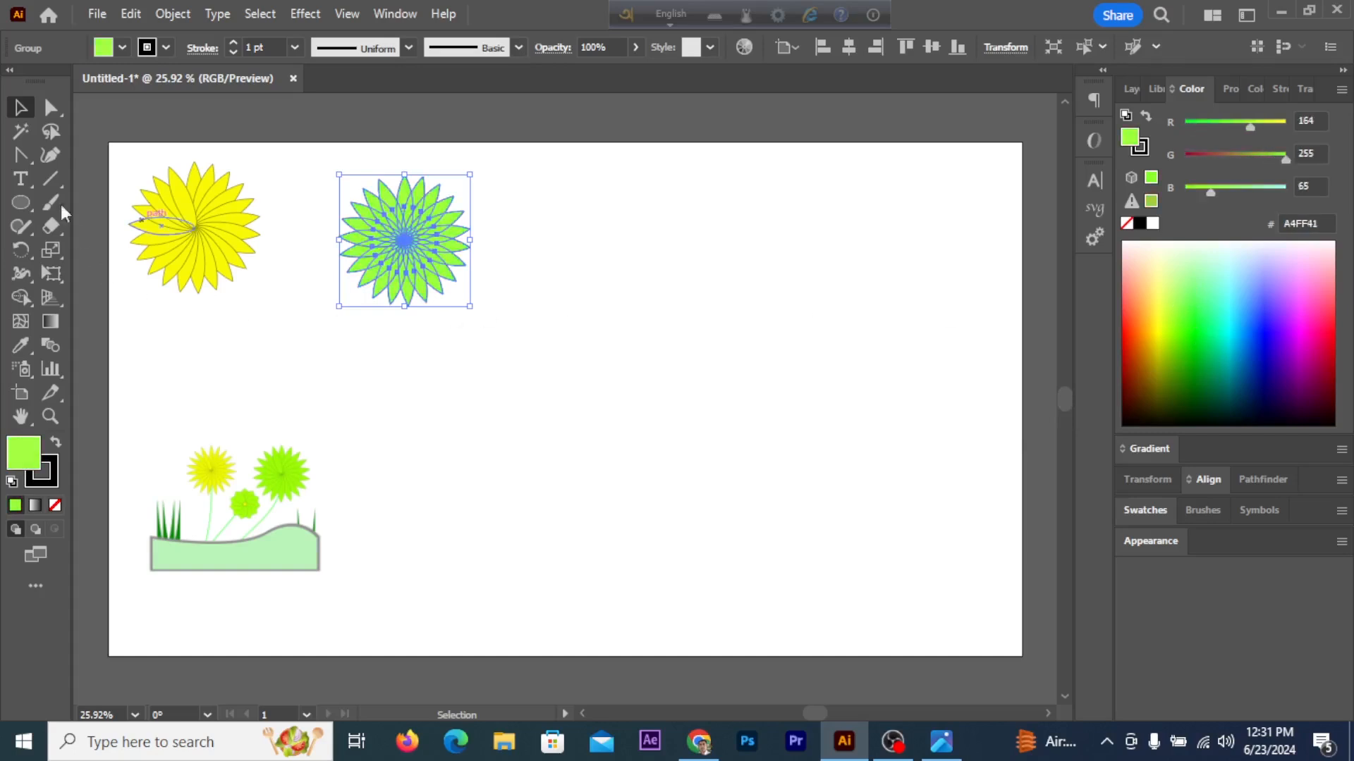
pyautogui.click(515, 409)
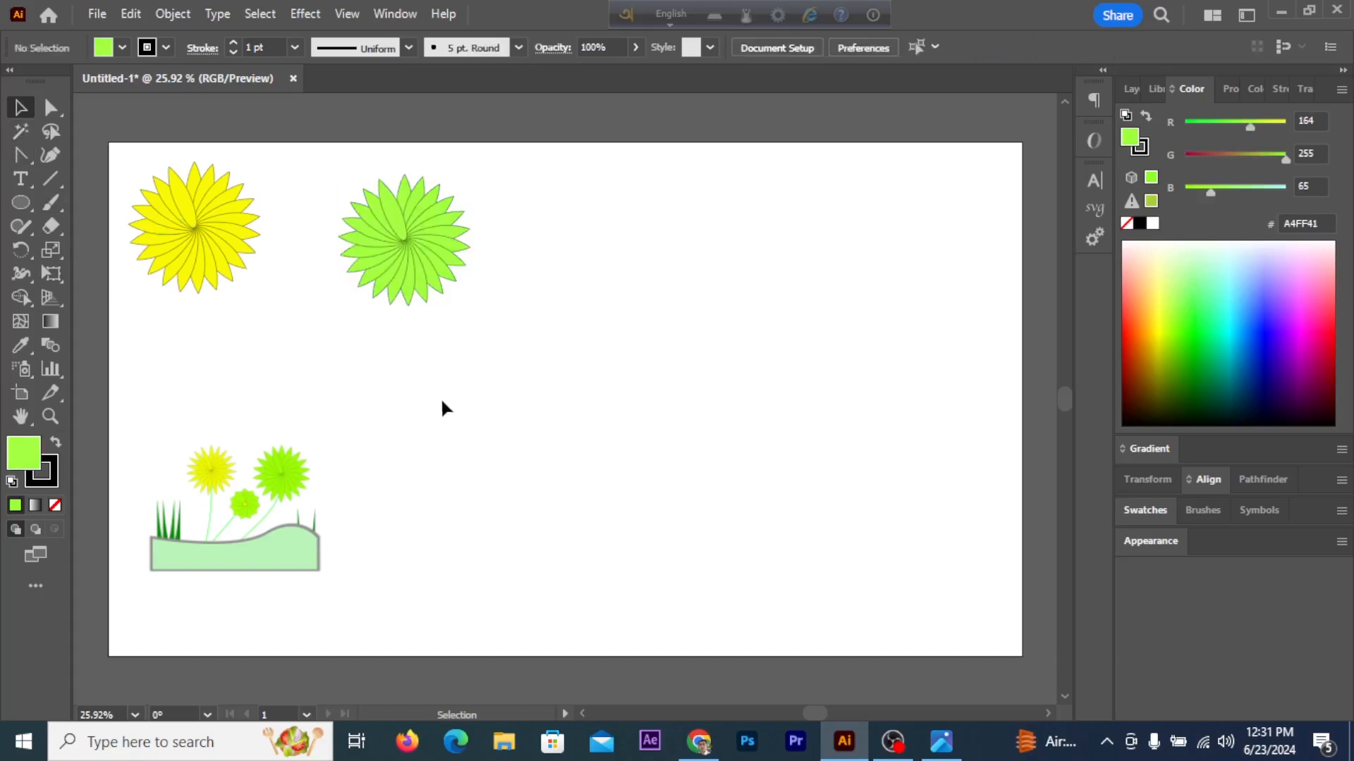
# - Move the green flower closer to the yellow one and nudge the yellow flower up so the two sit level
pyautogui.moveTo(402, 236); pyautogui.dragTo(358, 220)
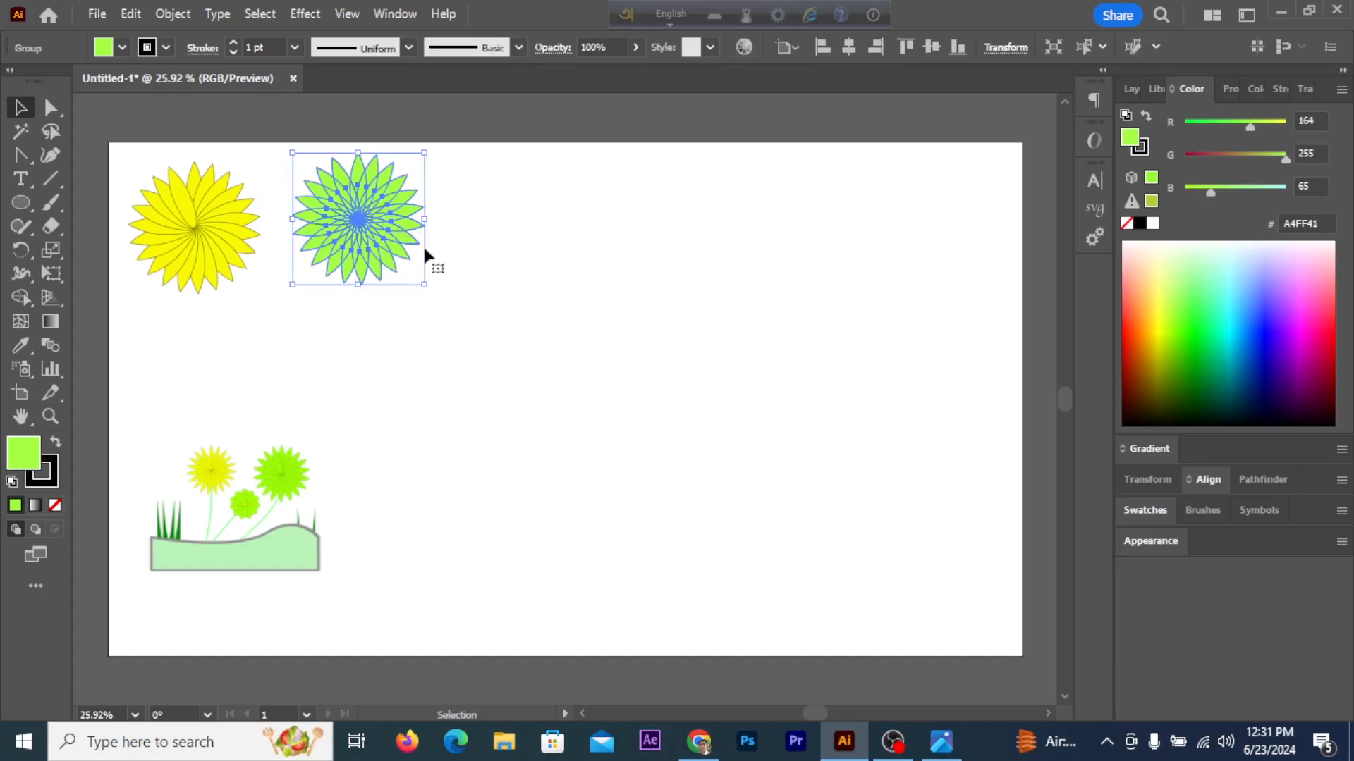
pyautogui.moveTo(254, 258)
pyautogui.mouseDown()
pyautogui.moveTo(288, 273)
pyautogui.moveTo(251, 248)
pyautogui.mouseUp()
pyautogui.click(594, 404)
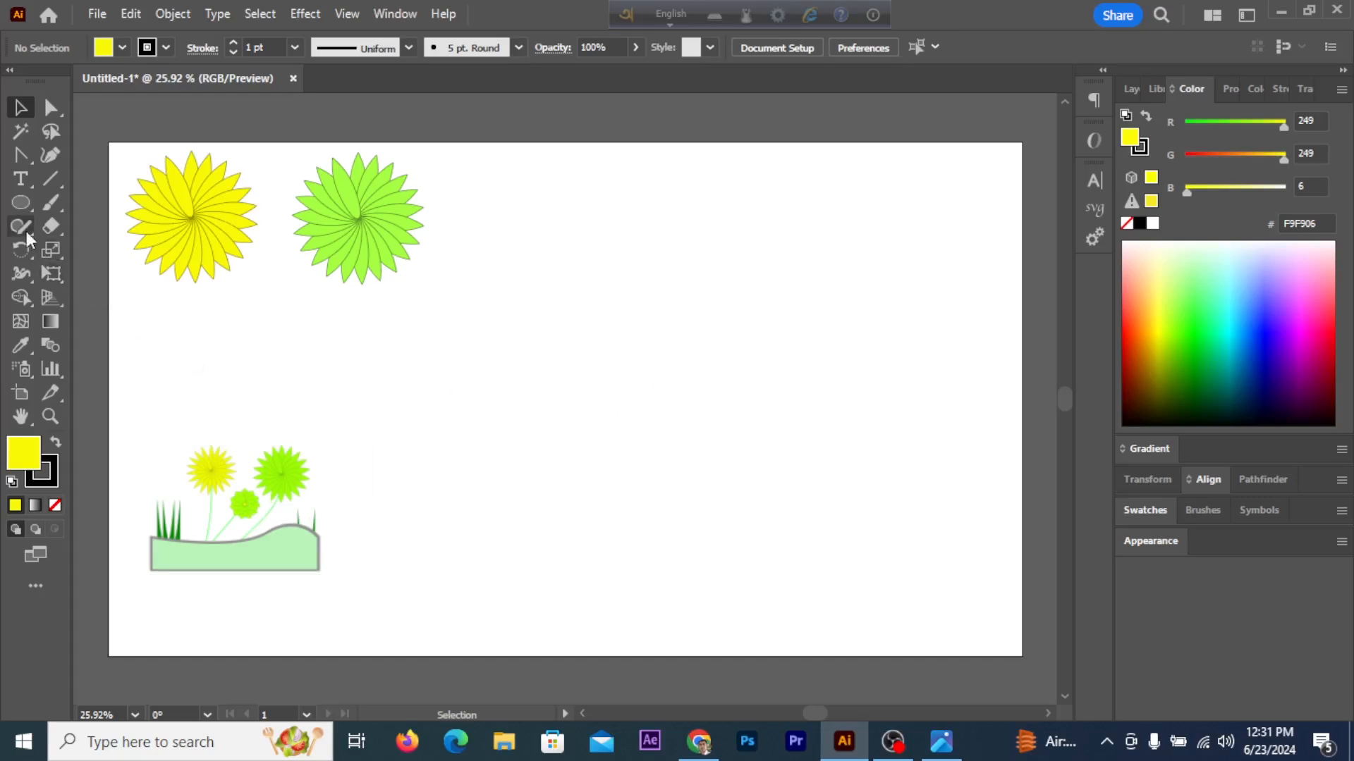
# - Draw a tall yellow ellipse in the middle of the artboard and convert its top anchor point to a sharp corner
pyautogui.click(20, 205)
pyautogui.moveTo(564, 269); pyautogui.dragTo(663, 420)
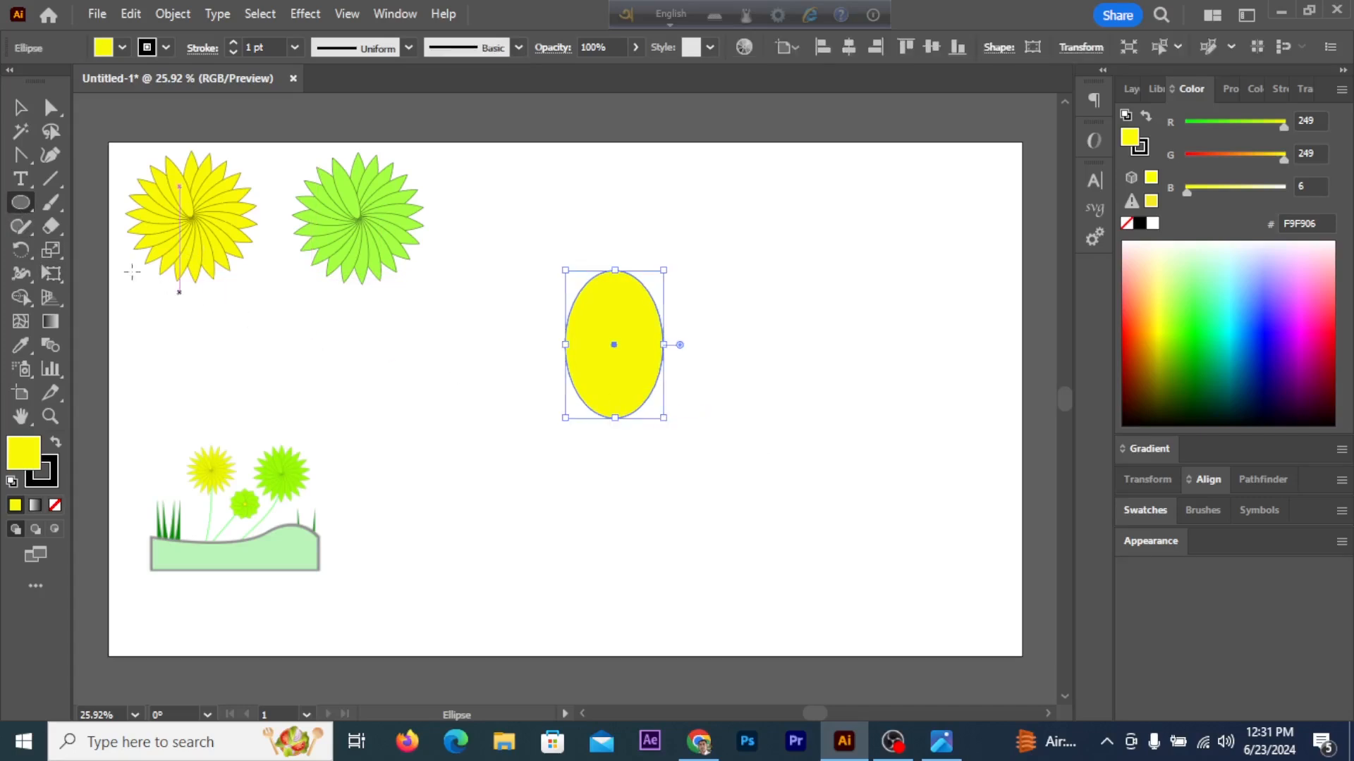
pyautogui.click(20, 155)
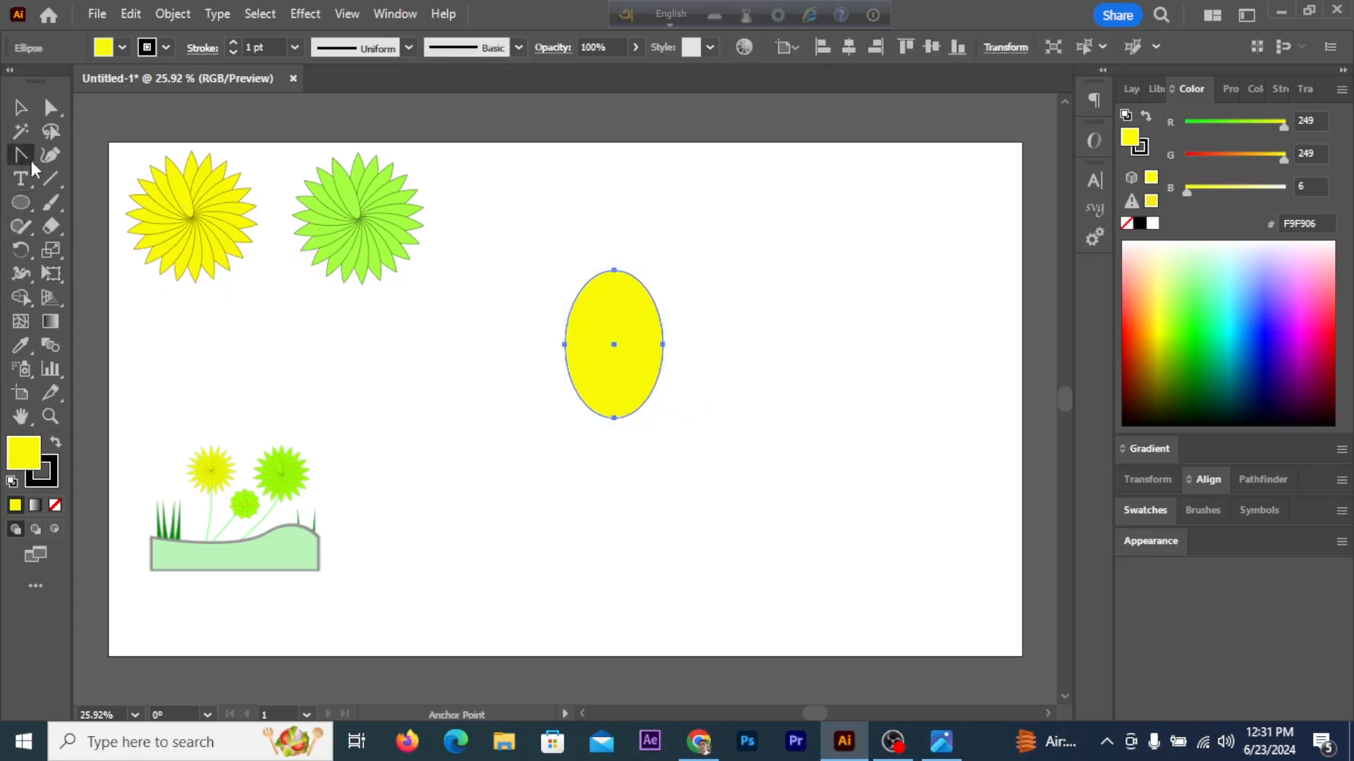
pyautogui.click(614, 271)
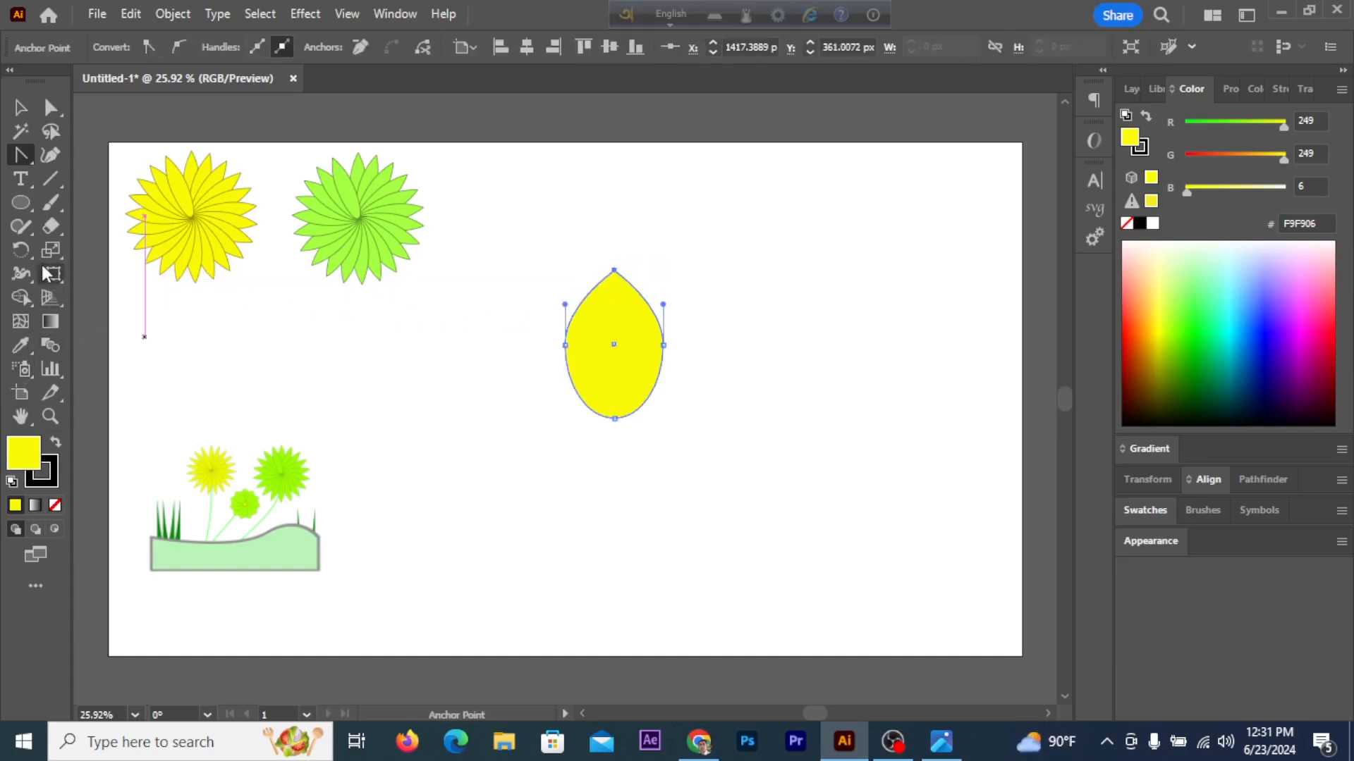
# - Make a copy of the new petal rotated clockwise around a point just below its bottom with the Rotate tool
pyautogui.click(21, 249)
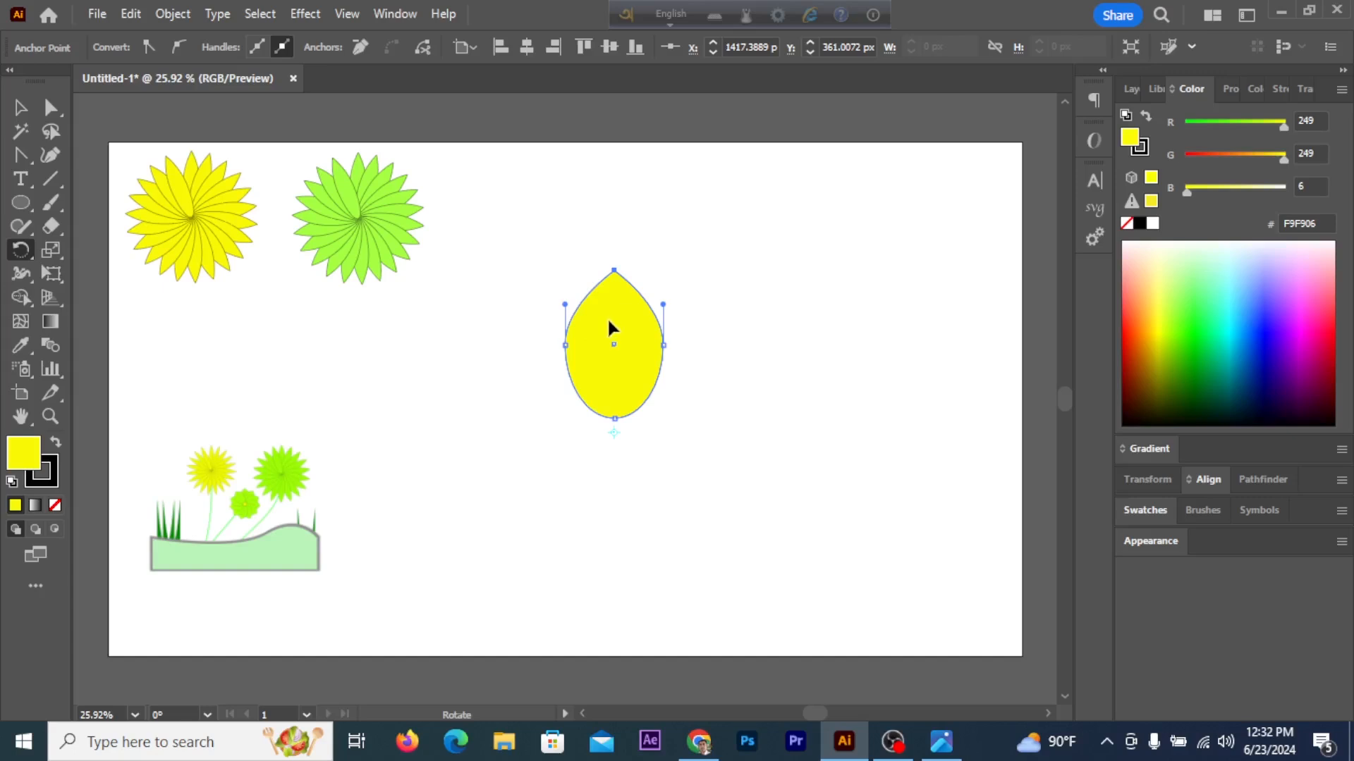
pyautogui.moveTo(614, 302); pyautogui.dragTo(659, 323)
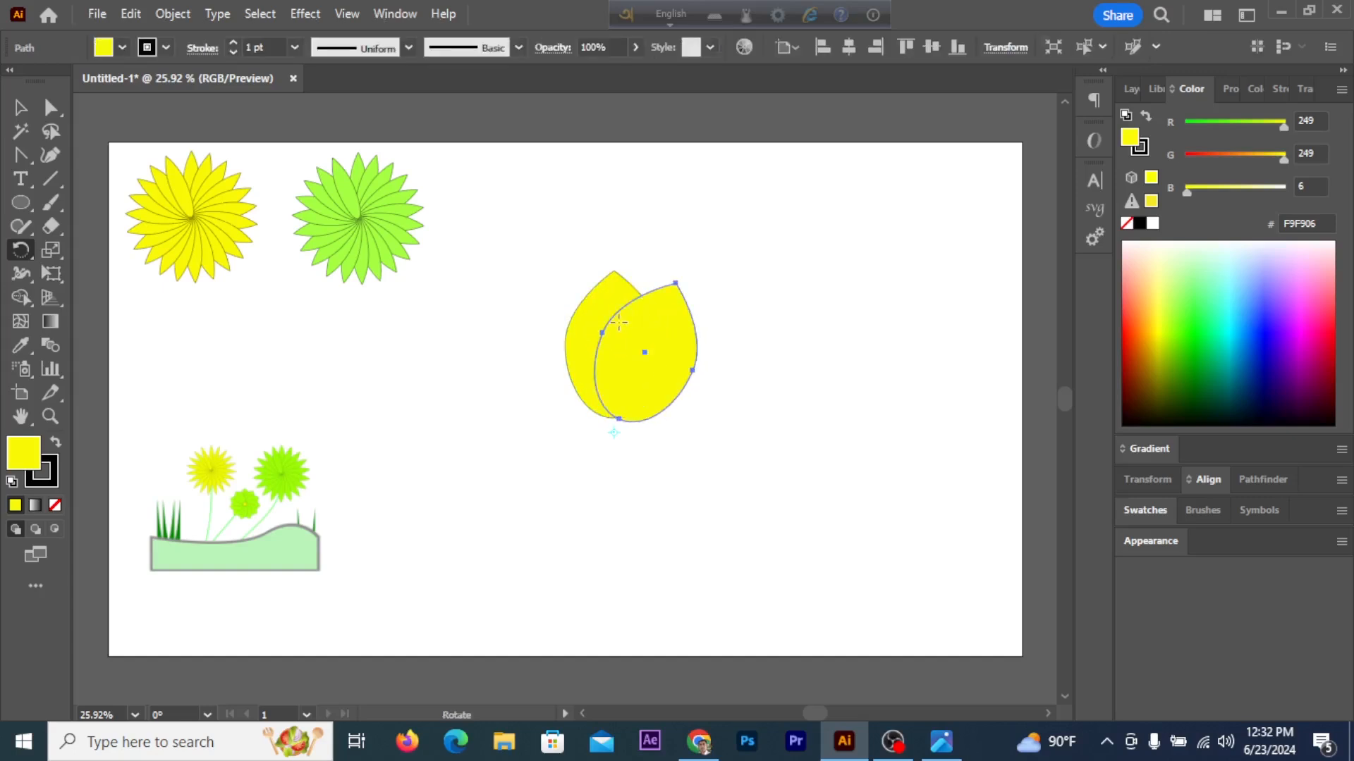
pyautogui.press('v')
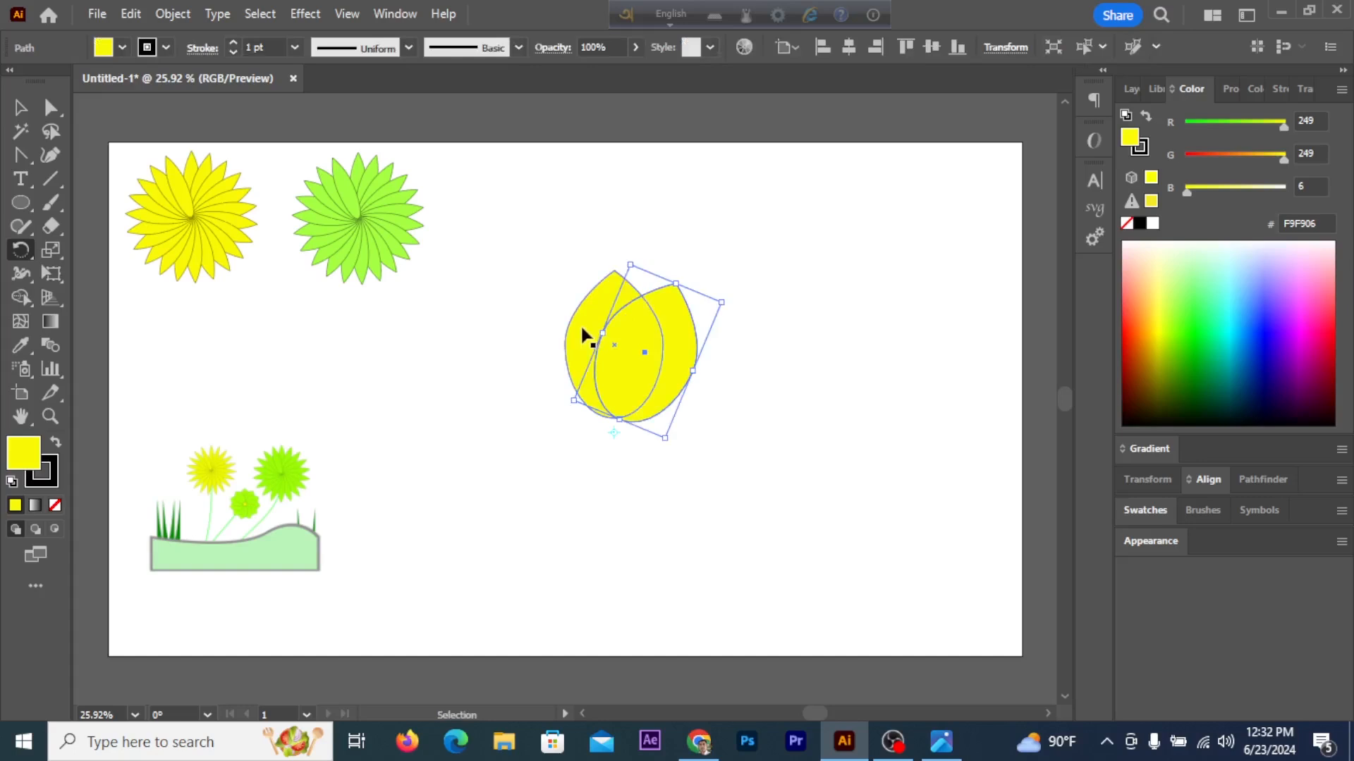
# - Repeat the rotated copy of the wide petal until the petals form a full circle around a small open centre
pyautogui.hotkey('ctrl', 'd')
pyautogui.hotkey('ctrl', 'd')
pyautogui.hotkey('ctrl', 'd')
pyautogui.hotkey('ctrl', 'd')
pyautogui.hotkey('ctrl', 'd')
pyautogui.hotkey('ctrl', 'd')
pyautogui.hotkey('ctrl', 'd')
pyautogui.hotkey('ctrl', 'd')
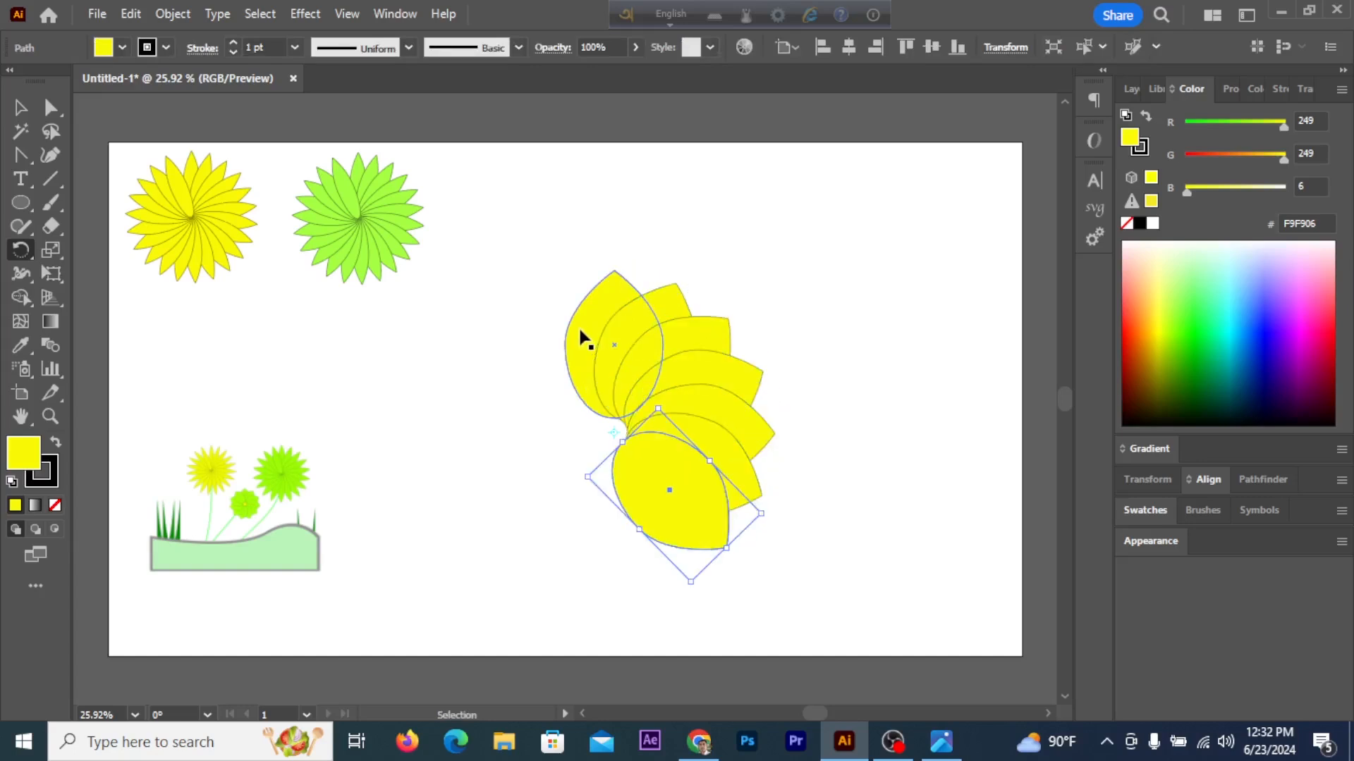
pyautogui.hotkey('ctrl', 'd')
pyautogui.hotkey('ctrl', 'd')
pyautogui.hotkey('ctrl', 'd')
pyautogui.hotkey('ctrl', 'd')
pyautogui.hotkey('ctrl', 'd')
pyautogui.press('r')
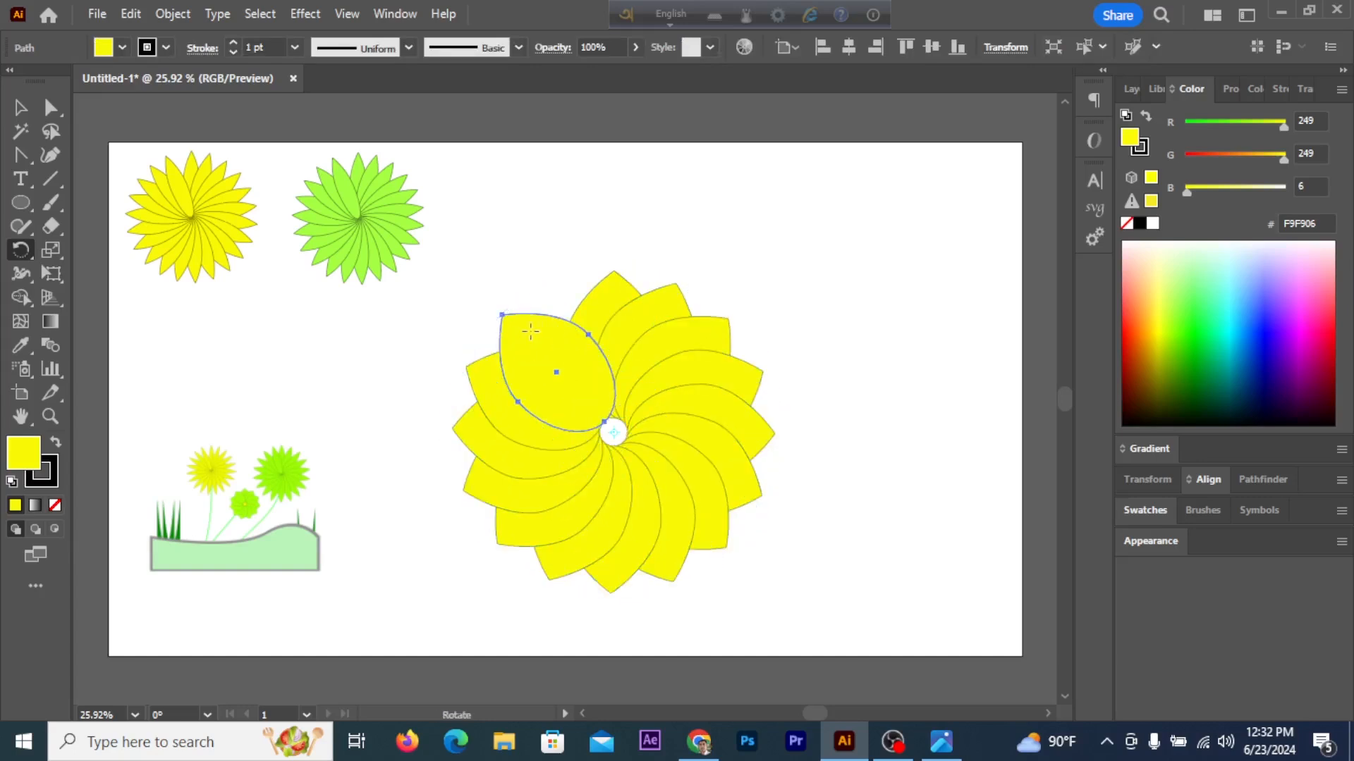
# - Select all petals of the new large flower and give them the small green flower's colour with the Eyedropper
pyautogui.click(20, 107)
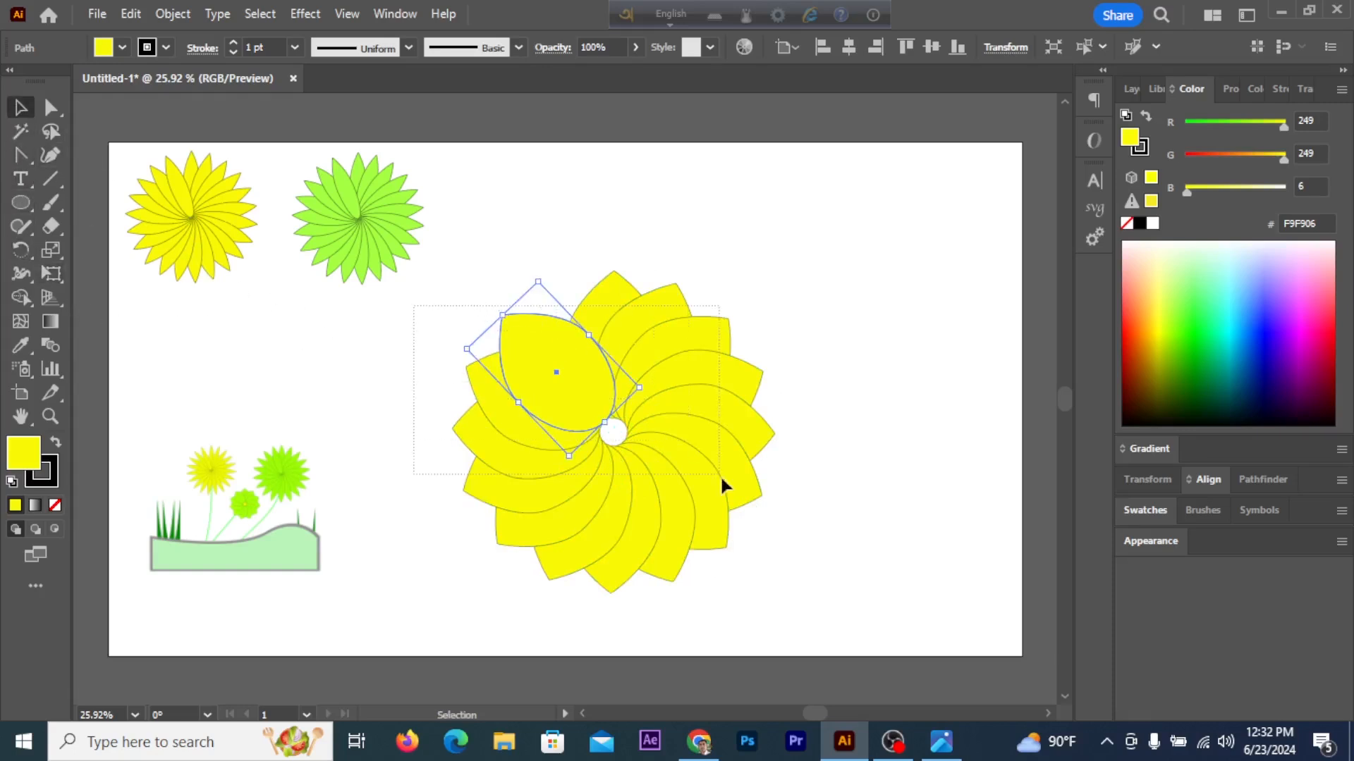
pyautogui.moveTo(787, 577); pyautogui.dragTo(793, 592)
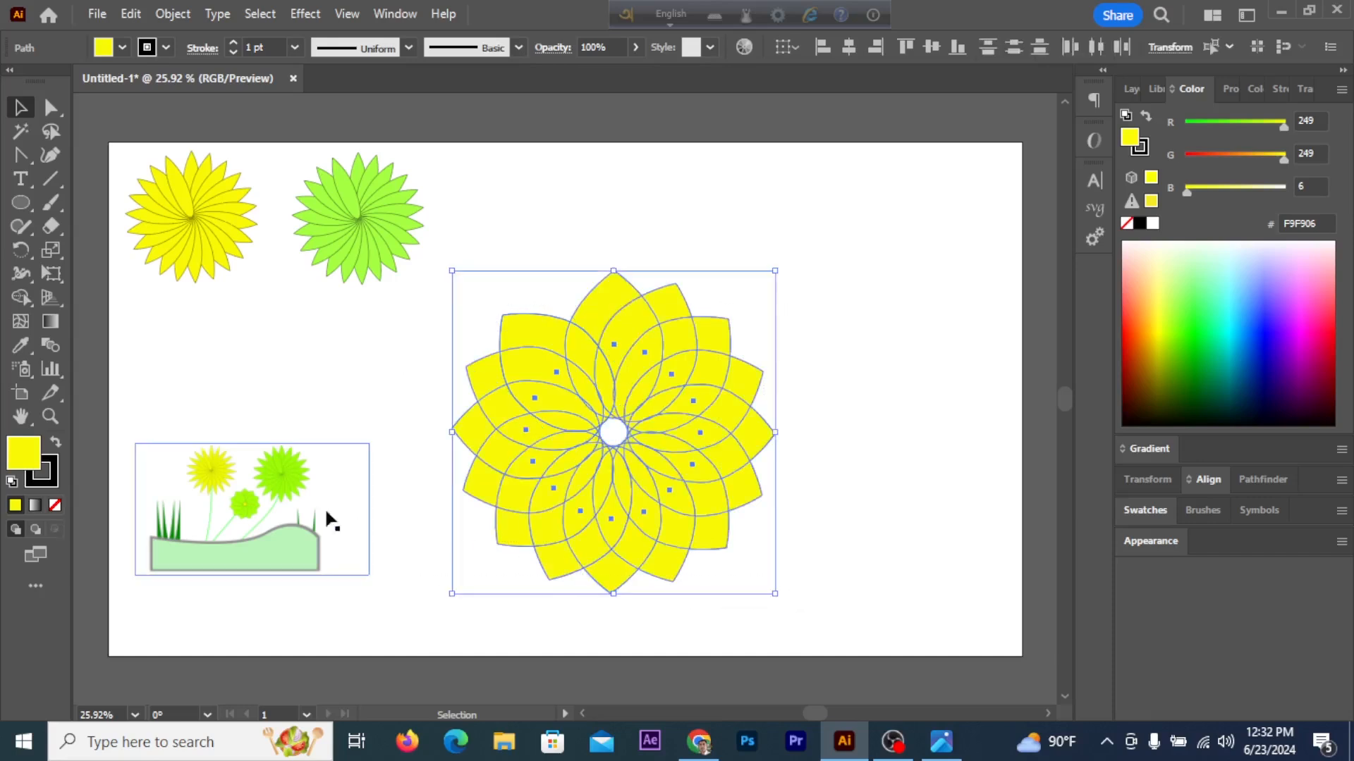
pyautogui.click(20, 345)
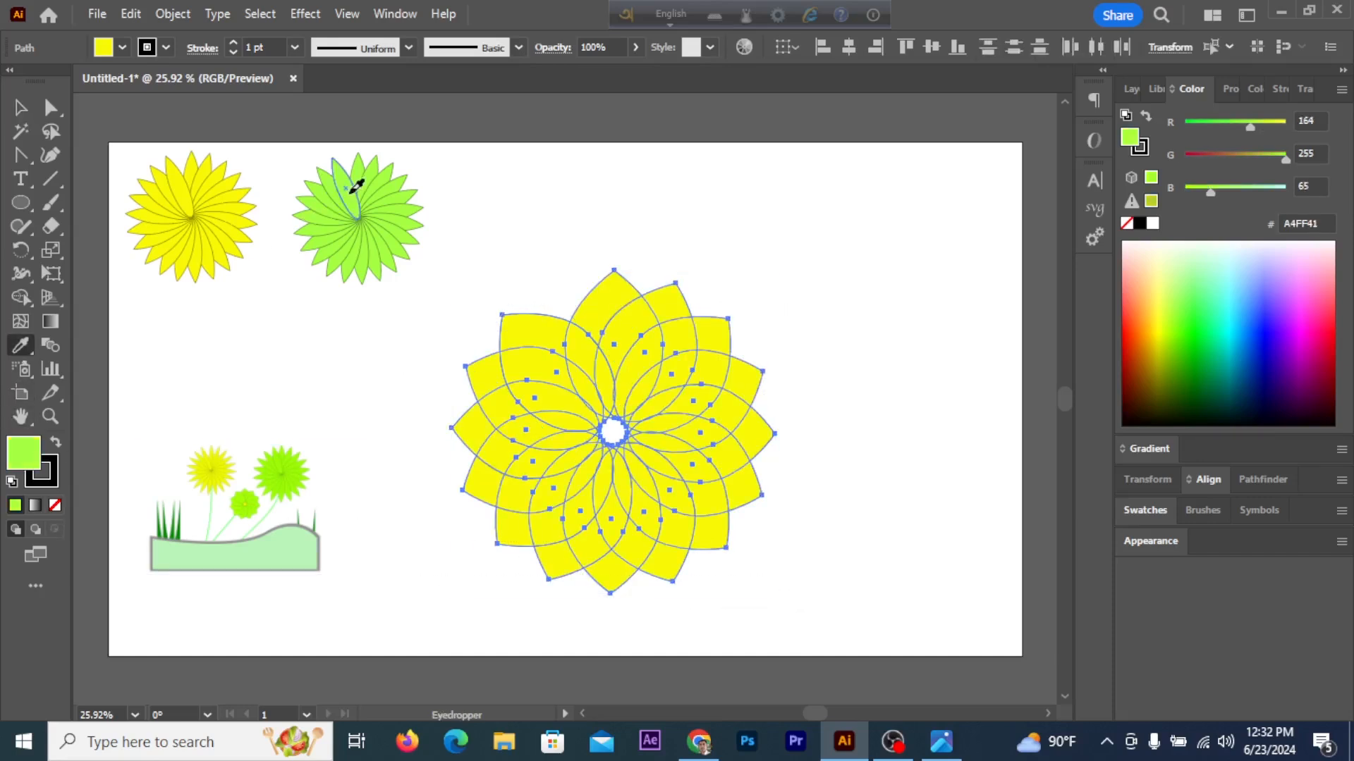
pyautogui.click(357, 185)
pyautogui.click(19, 108)
pyautogui.click(531, 248)
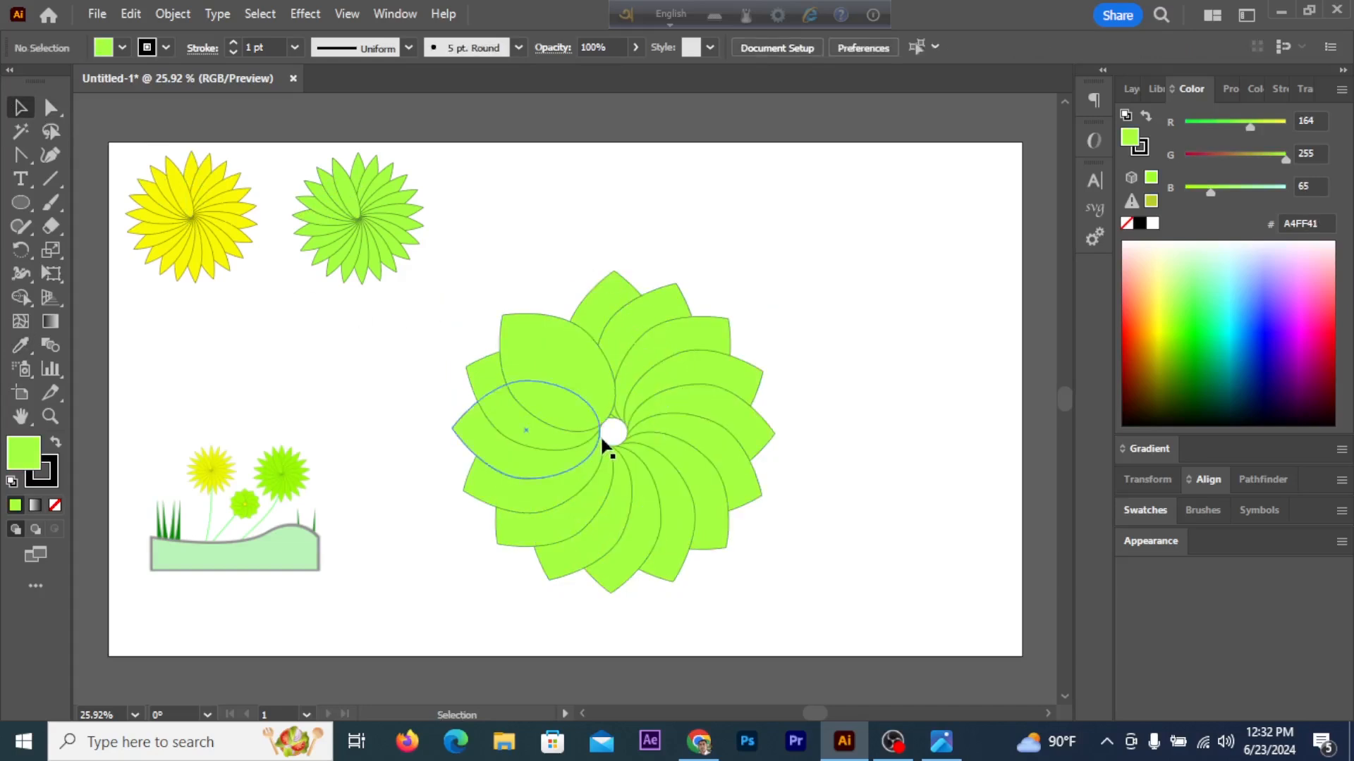
# - Resize the reference flower image to slightly larger than before, keeping it at the artboard's lower left
pyautogui.click(274, 495)
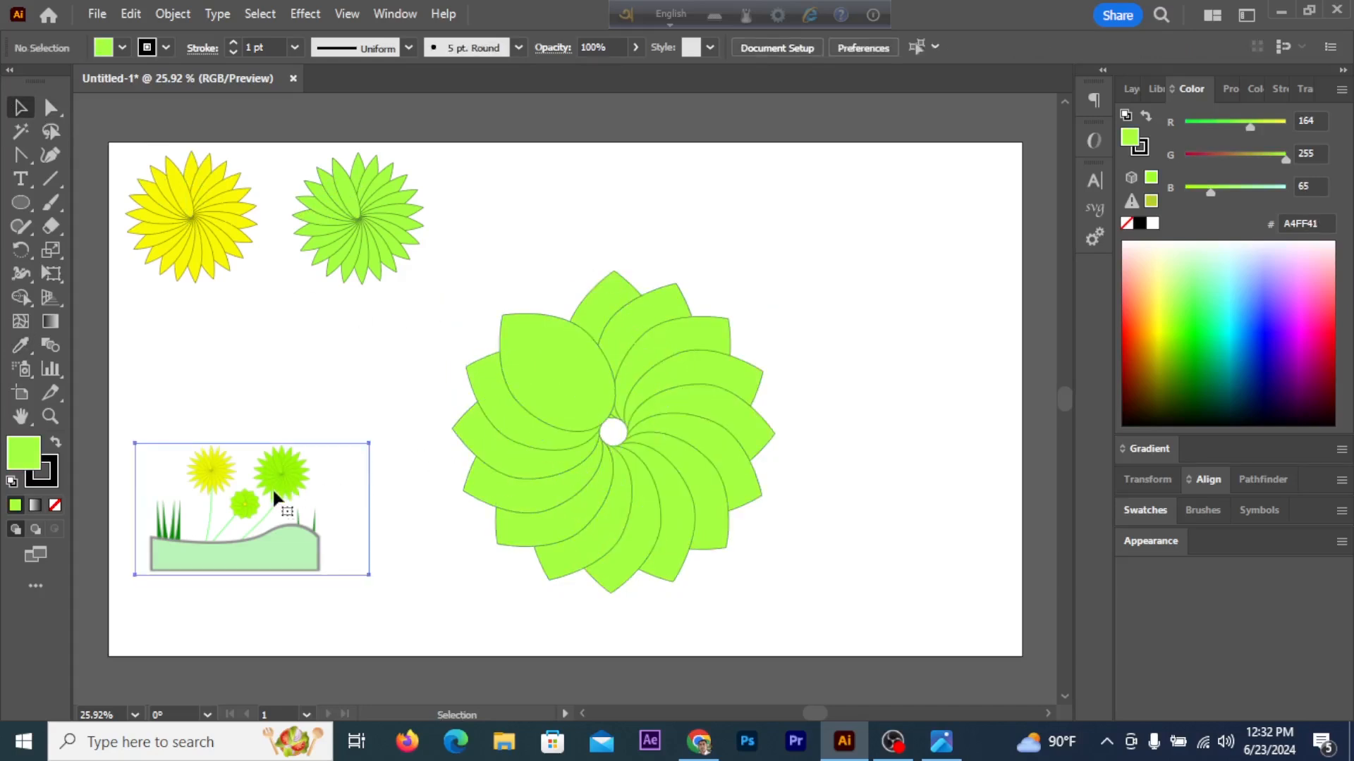
pyautogui.moveTo(364, 444); pyautogui.dragTo(603, 224)
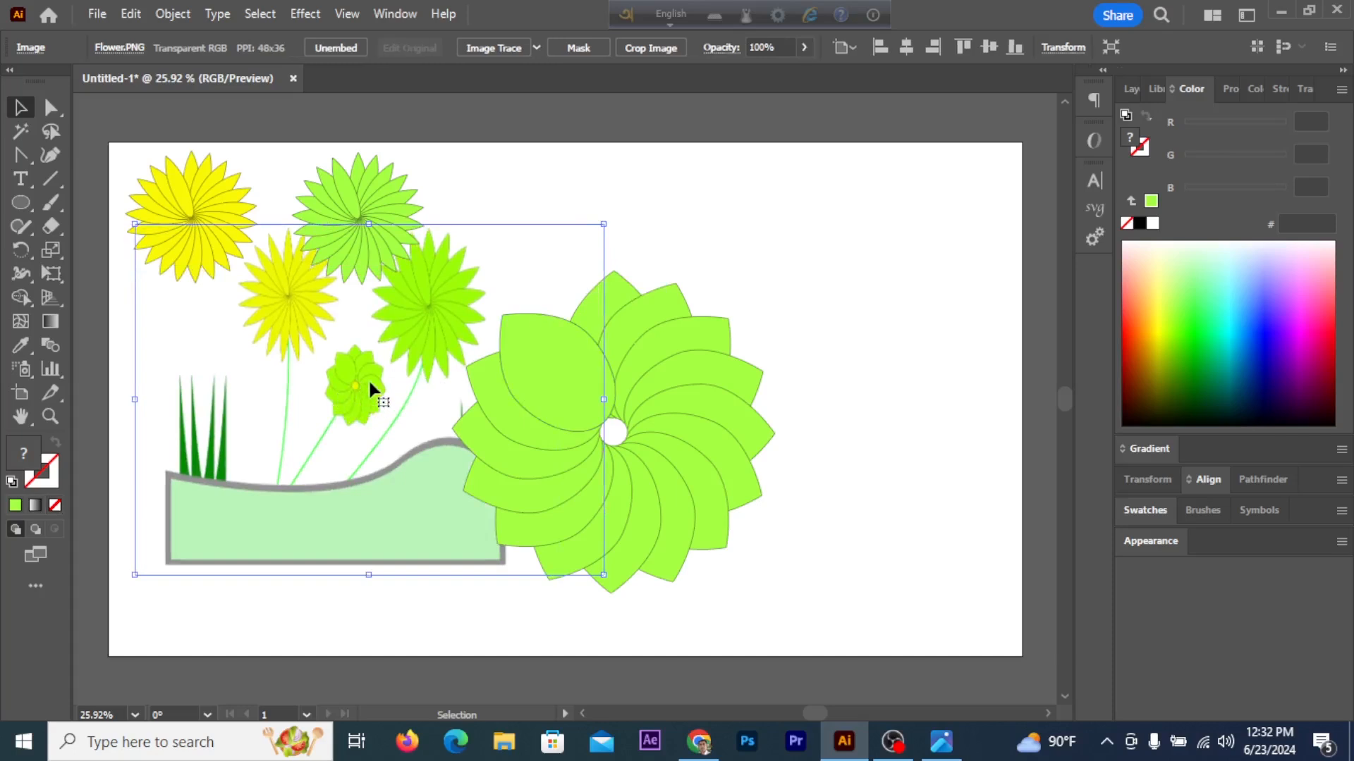
pyautogui.moveTo(603, 224); pyautogui.dragTo(381, 410)
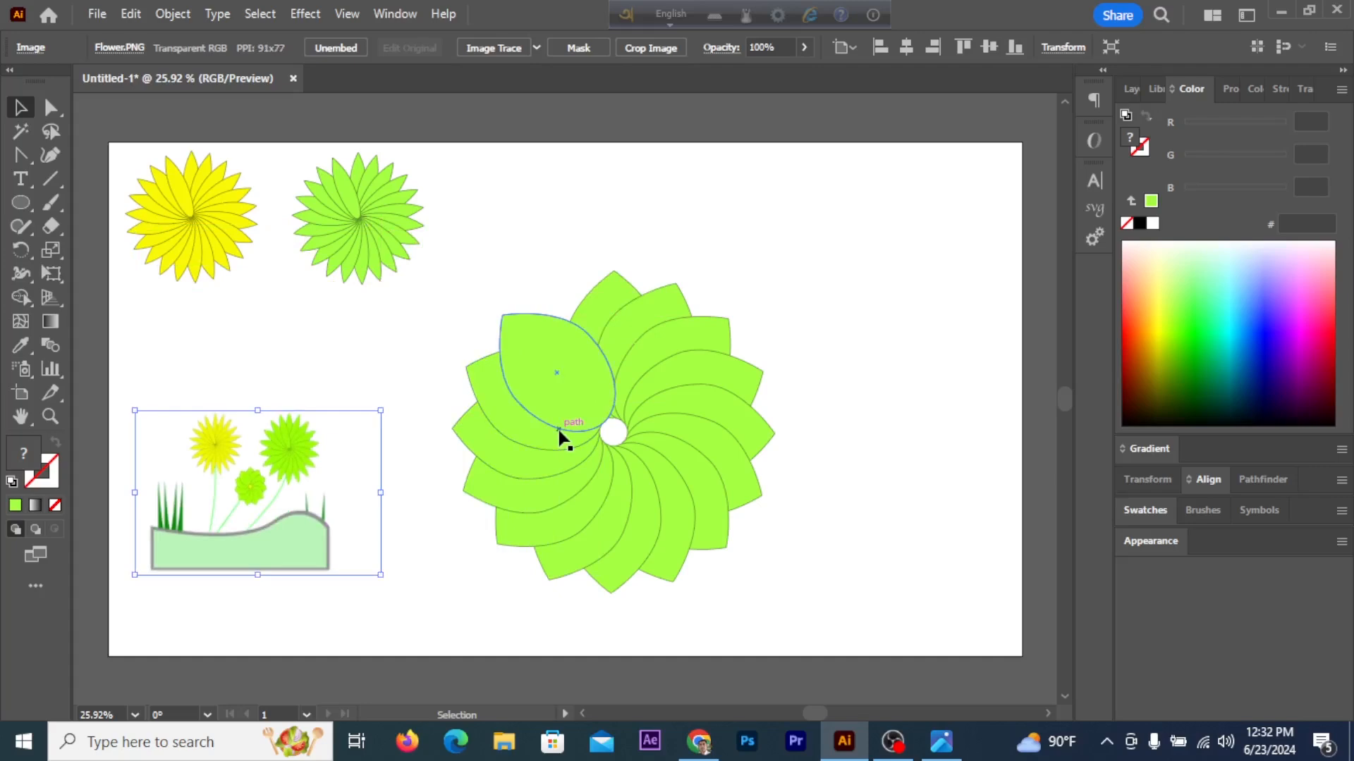
# - Draw a circle over the open centre of the large round-petalled flower with the Ellipse tool, slightly larger than the gap
pyautogui.hotkey('ctrl', '=')
pyautogui.hotkey('ctrl', '=')
pyautogui.hotkey('ctrl', '=')
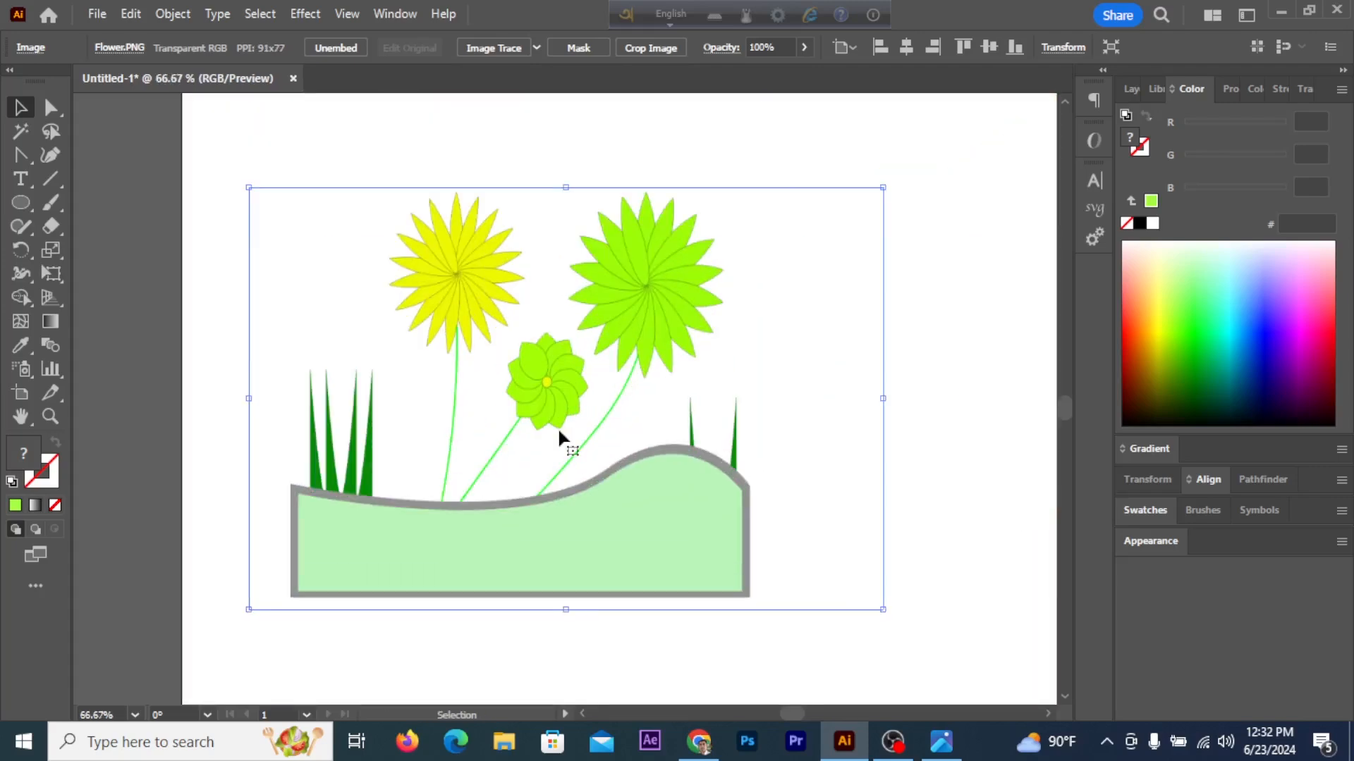
pyautogui.scroll(10, 712, 423)
pyautogui.moveTo(701, 471); pyautogui.dragTo(624, 462)
pyautogui.click(84, 171)
pyautogui.click(20, 203)
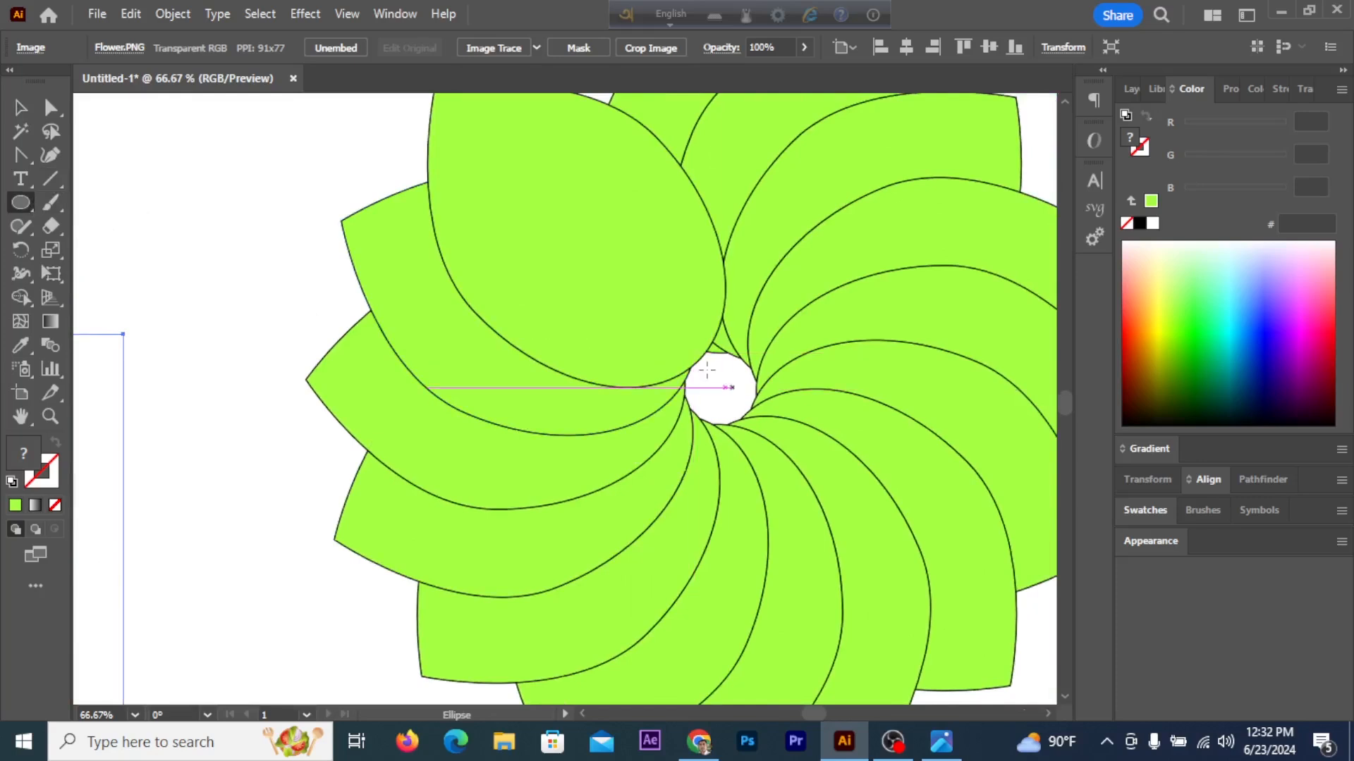
pyautogui.moveTo(719, 353); pyautogui.dragTo(709, 397)
pyautogui.click(20, 108)
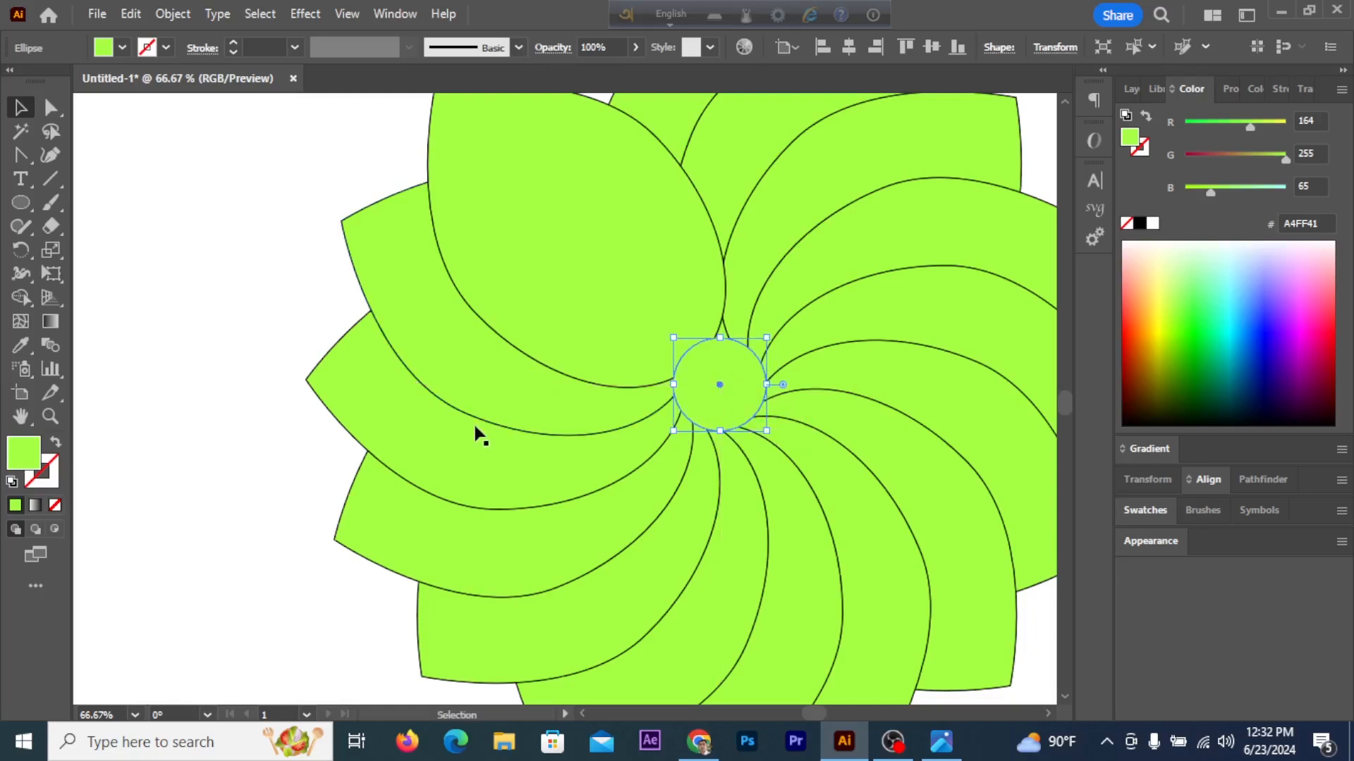
# - Fill the centre circle with yellow FCE406 and send it to the back, behind the petals
pyautogui.doubleClick(16, 464)
pyautogui.click(1061, 559)
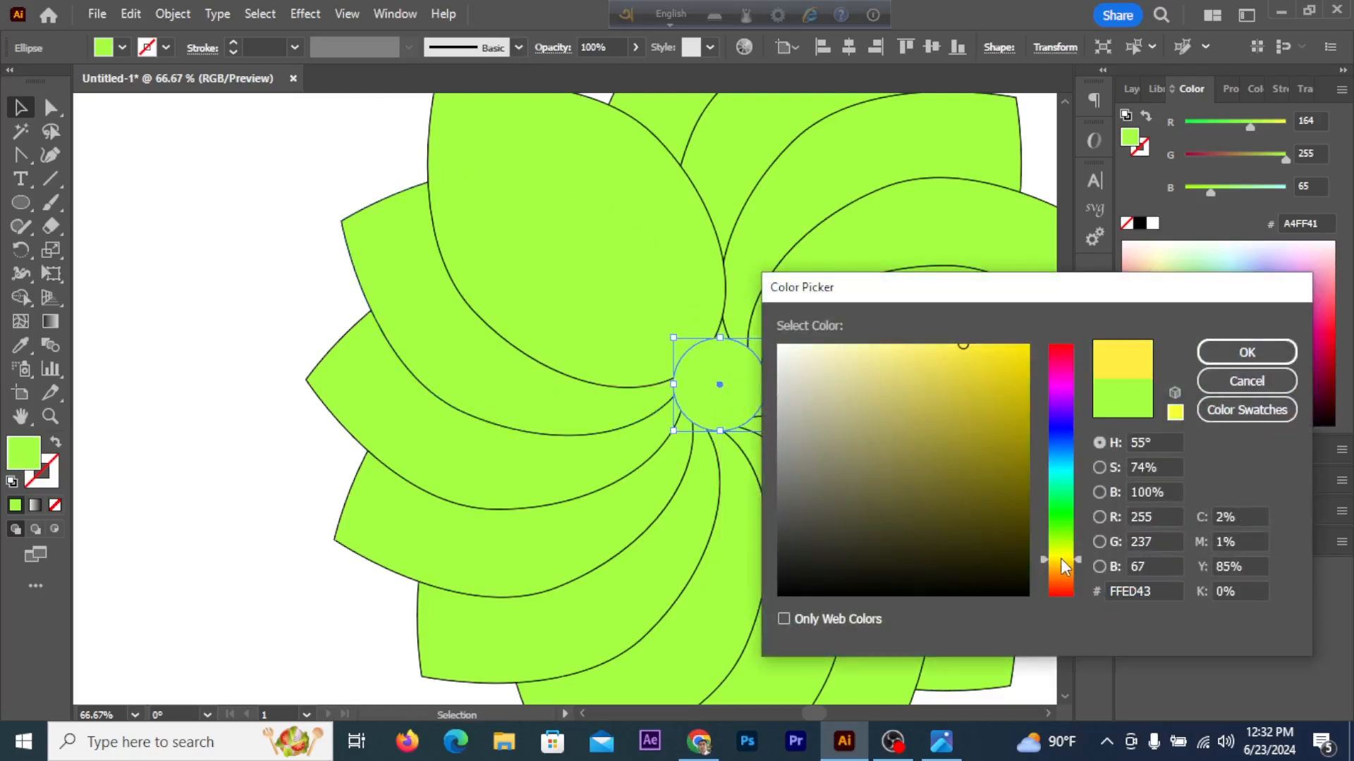
pyautogui.click(1026, 347)
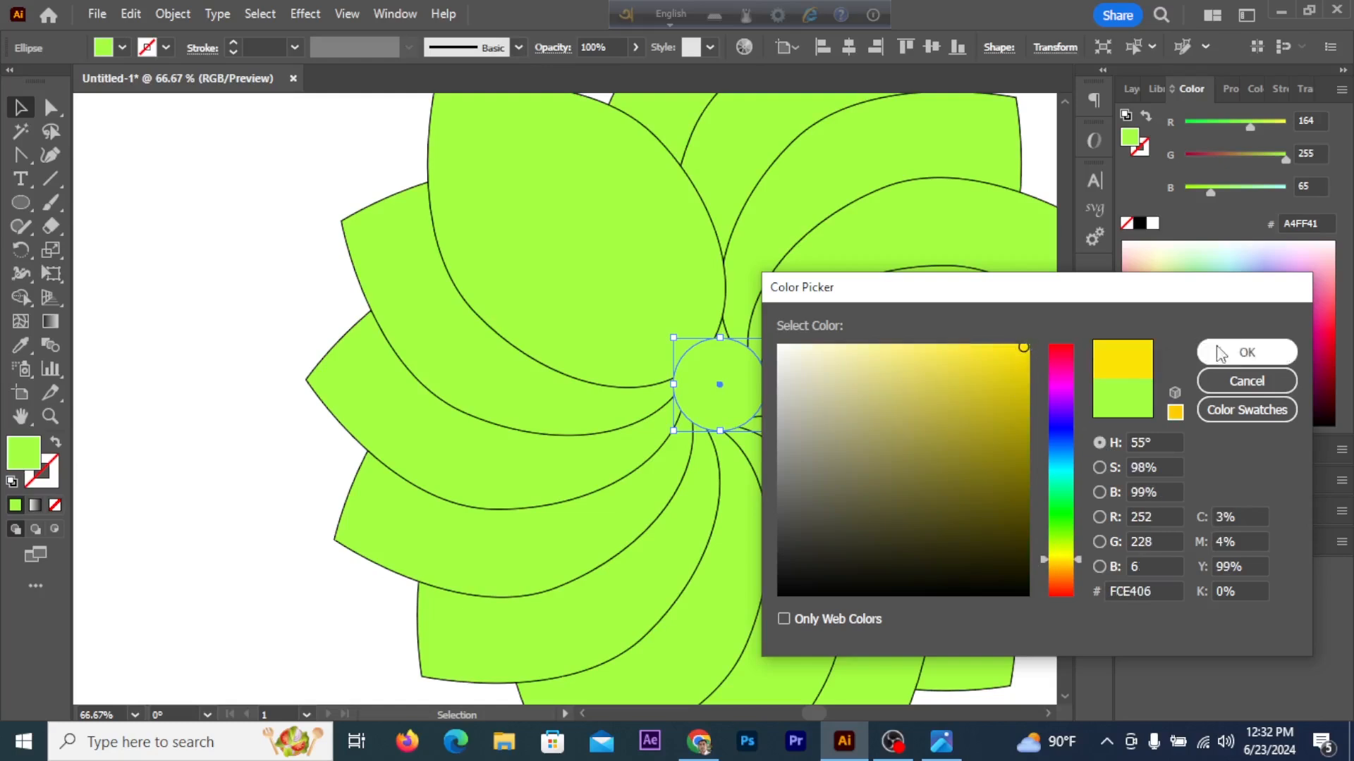
pyautogui.click(1245, 350)
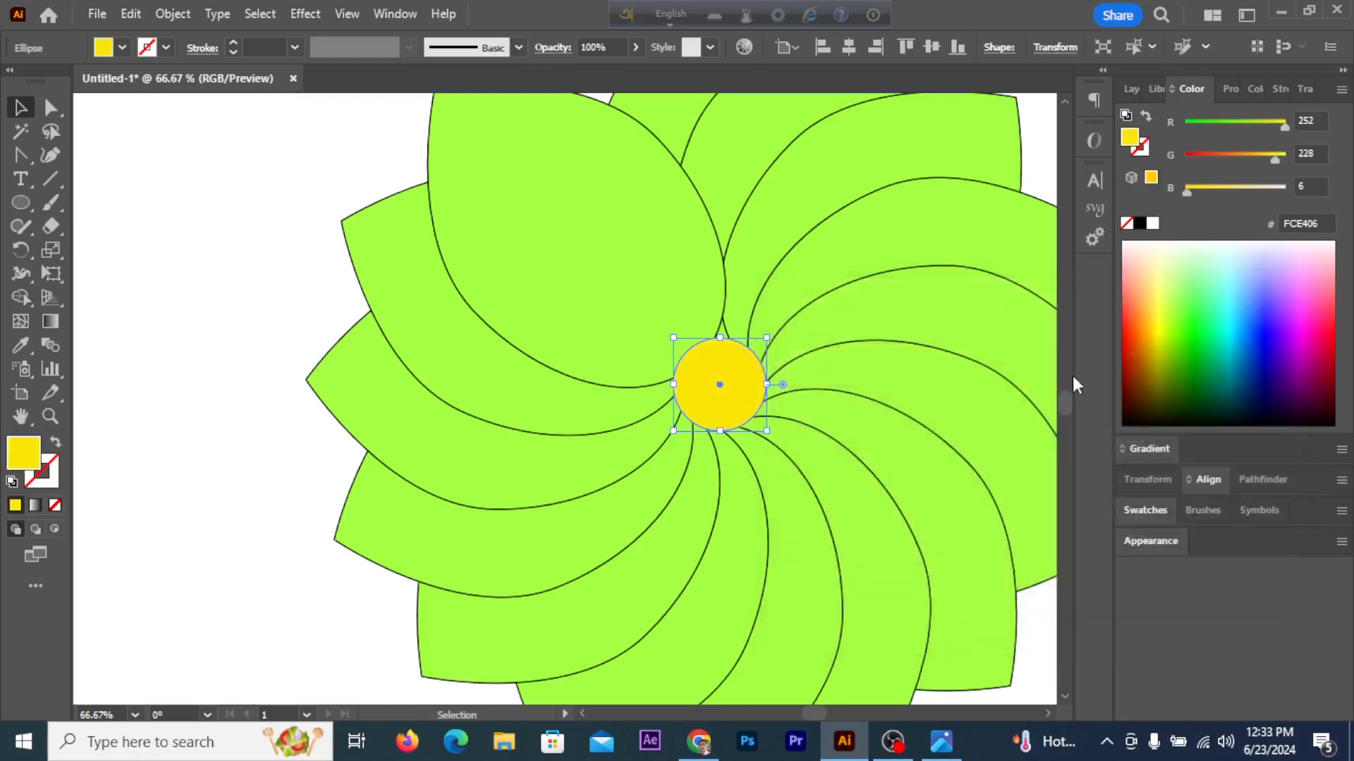
pyautogui.rightClick(706, 361)
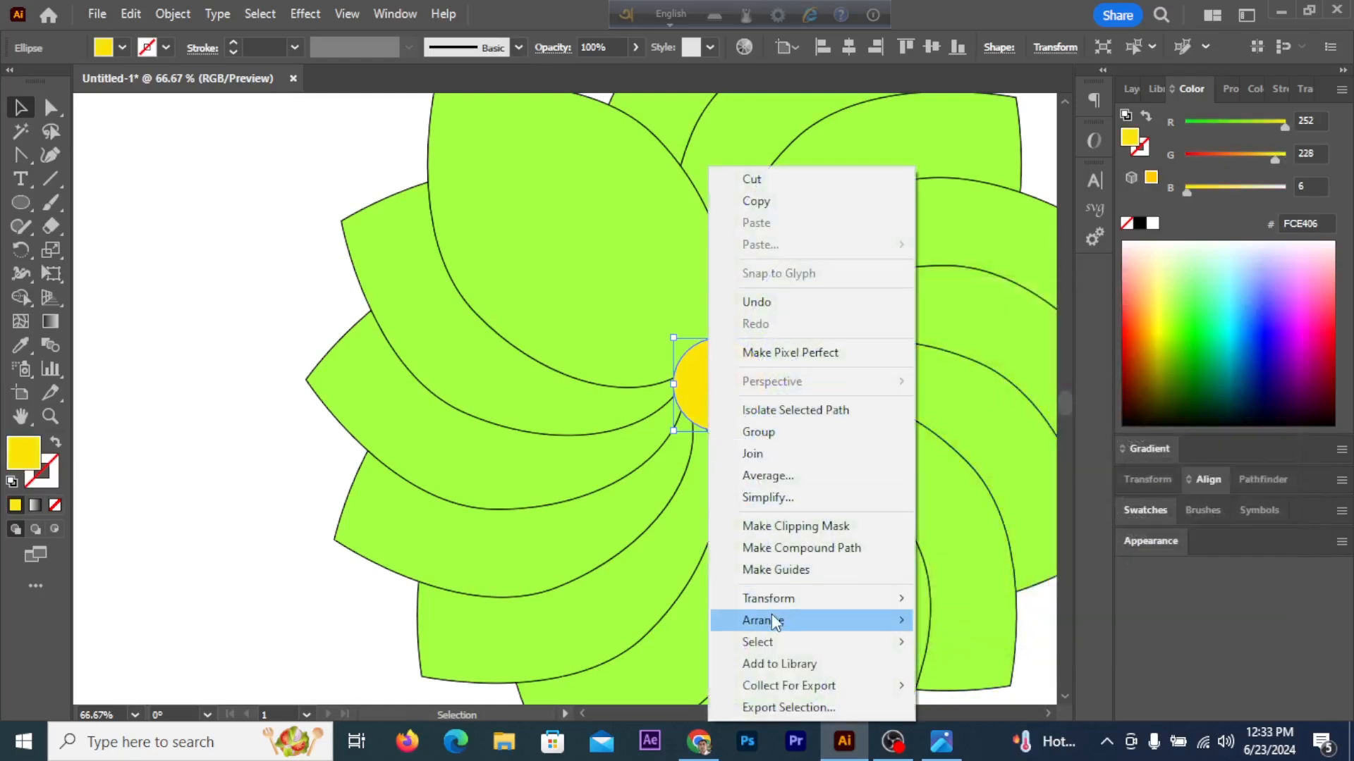
pyautogui.moveTo(771, 615)
pyautogui.click(1040, 688)
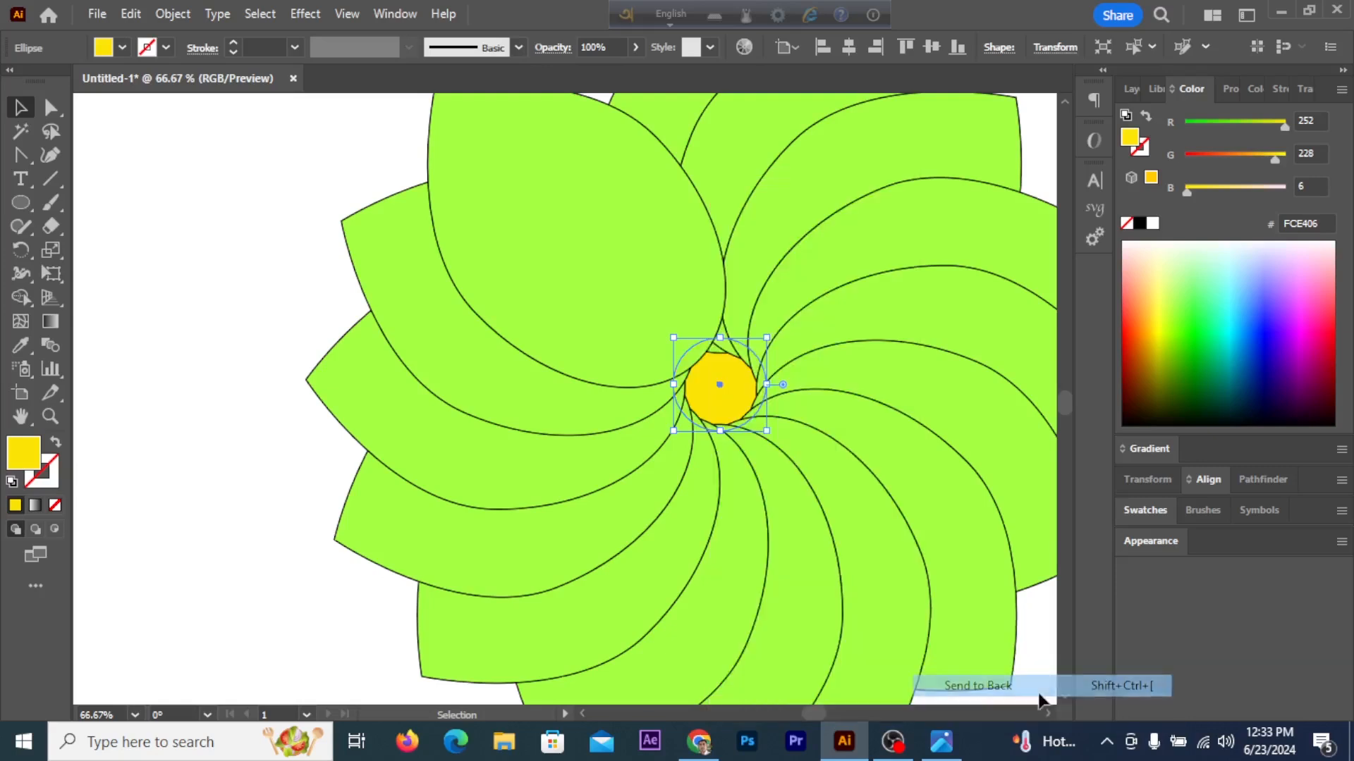
# - Select the whole round-petalled flower including its yellow centre and scale it down proportionally to about a quarter of its size
pyautogui.hotkey('ctrl', '-')
pyautogui.hotkey('ctrl', '-')
pyautogui.hotkey('ctrl', '-')
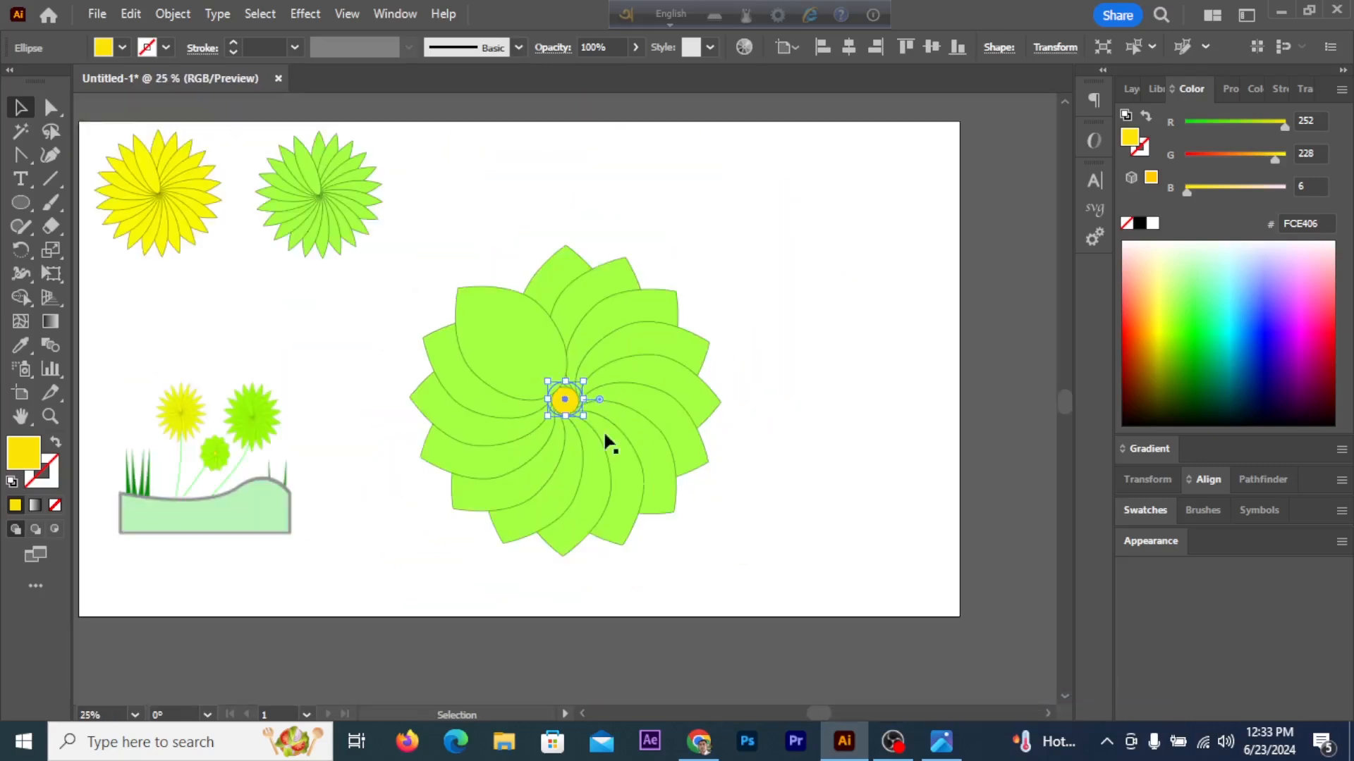
pyautogui.click(502, 227)
pyautogui.moveTo(683, 409); pyautogui.dragTo(687, 414)
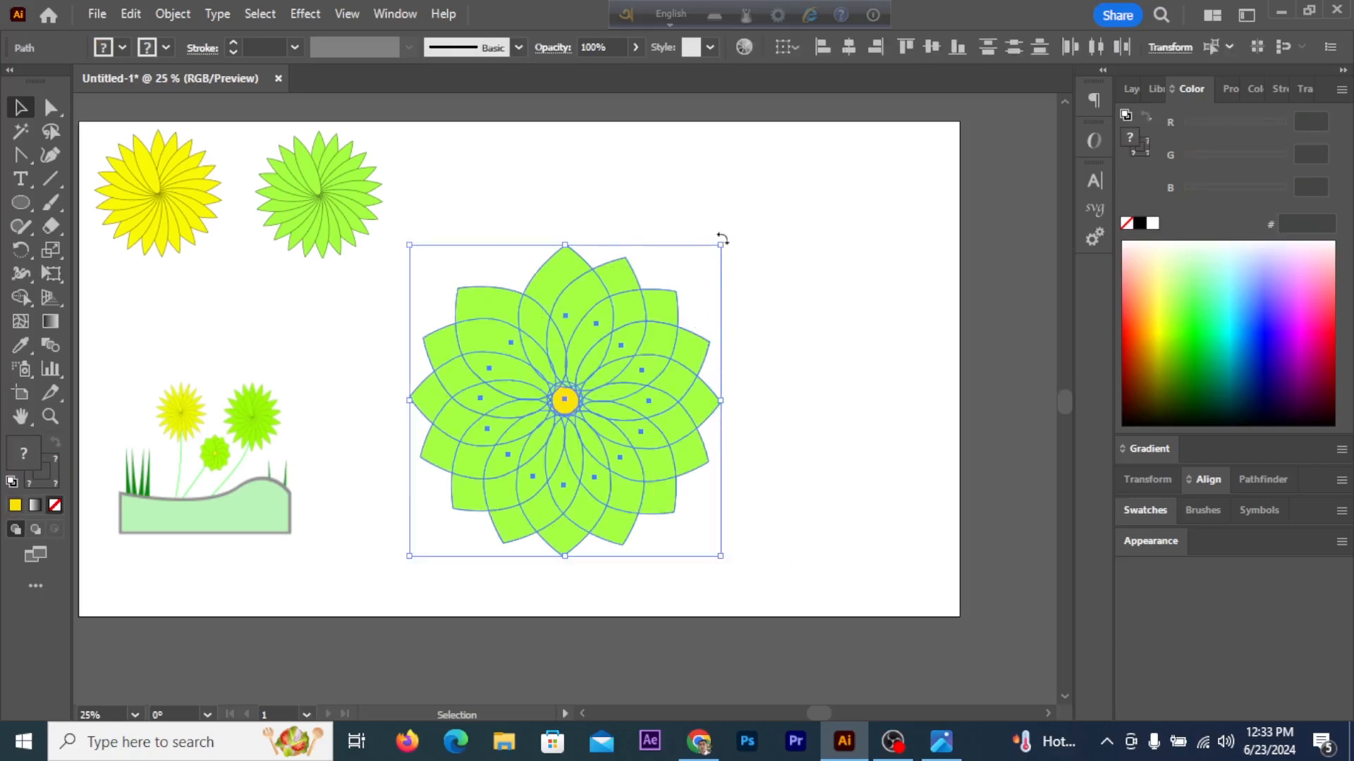
pyautogui.moveTo(721, 244); pyautogui.dragTo(487, 463)
# - Arrange the flowers with the yellow one at the artboard's upper middle, the spiky green one to its right and the small one below
pyautogui.press('a')
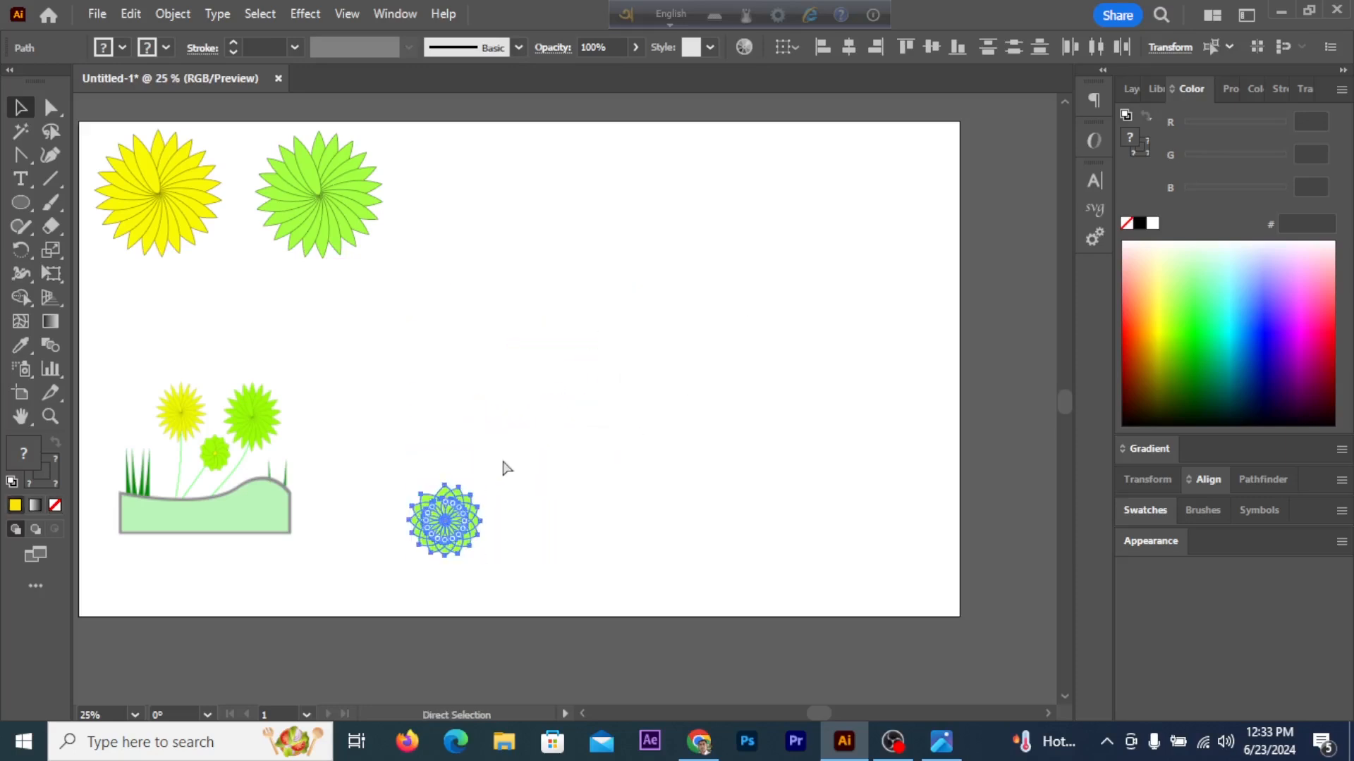
pyautogui.press('v')
pyautogui.moveTo(444, 520); pyautogui.dragTo(568, 271)
pyautogui.click(729, 382)
pyautogui.moveTo(299, 190); pyautogui.dragTo(380, 347)
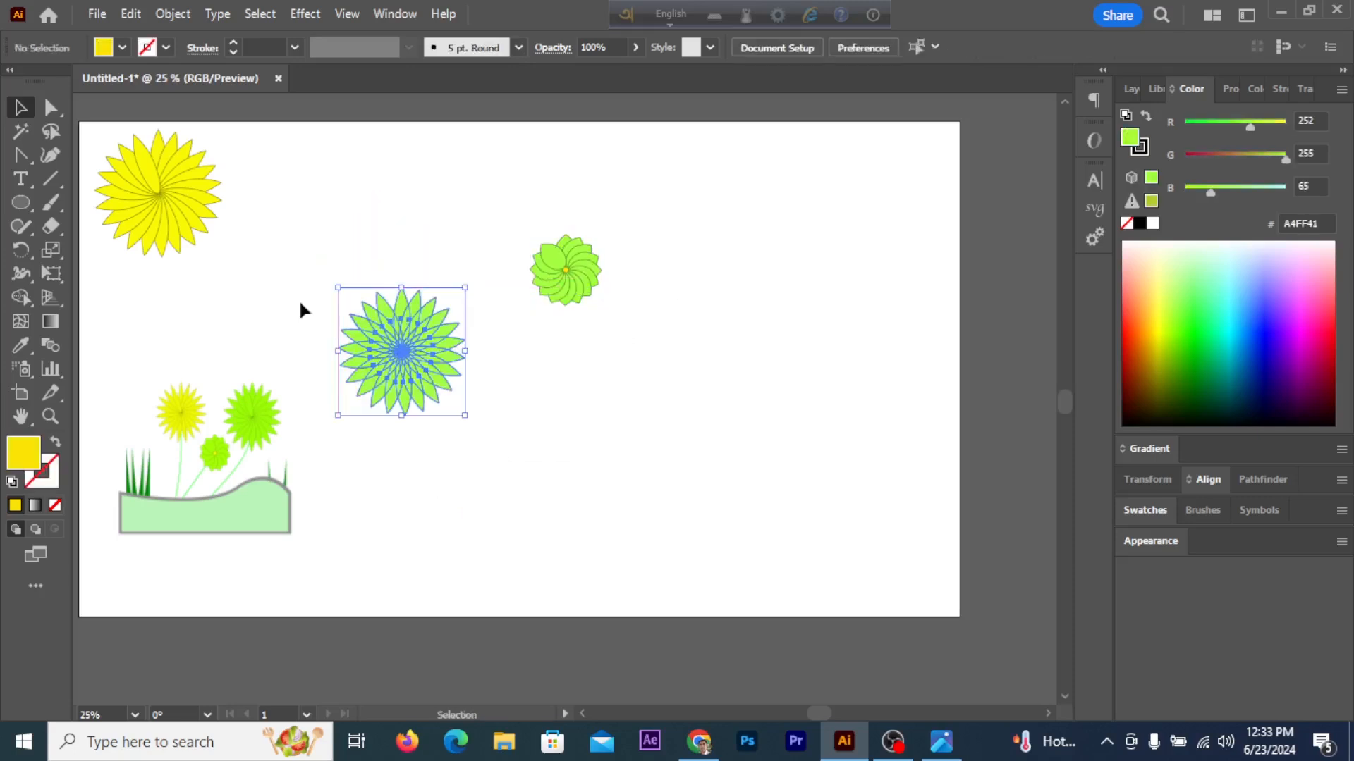
pyautogui.moveTo(161, 198); pyautogui.dragTo(392, 228)
pyautogui.moveTo(428, 318); pyautogui.dragTo(478, 313)
pyautogui.moveTo(567, 272); pyautogui.dragTo(564, 465)
pyautogui.moveTo(448, 361); pyautogui.dragTo(798, 215)
pyautogui.moveTo(399, 224); pyautogui.dragTo(576, 232)
# - Align the top edges of the yellow and spiky green flowers, and place the small flower between and just below them
pyautogui.moveTo(466, 196); pyautogui.dragTo(903, 228)
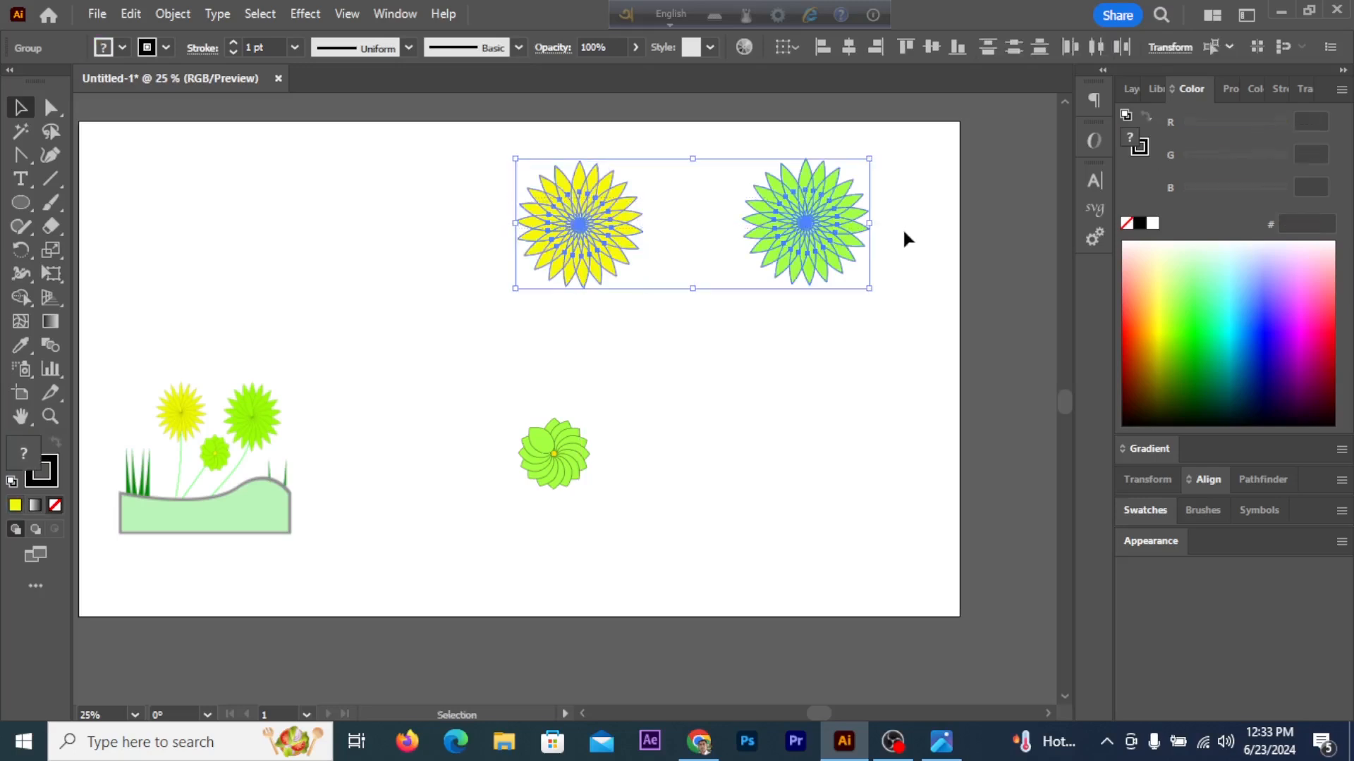
pyautogui.click(912, 46)
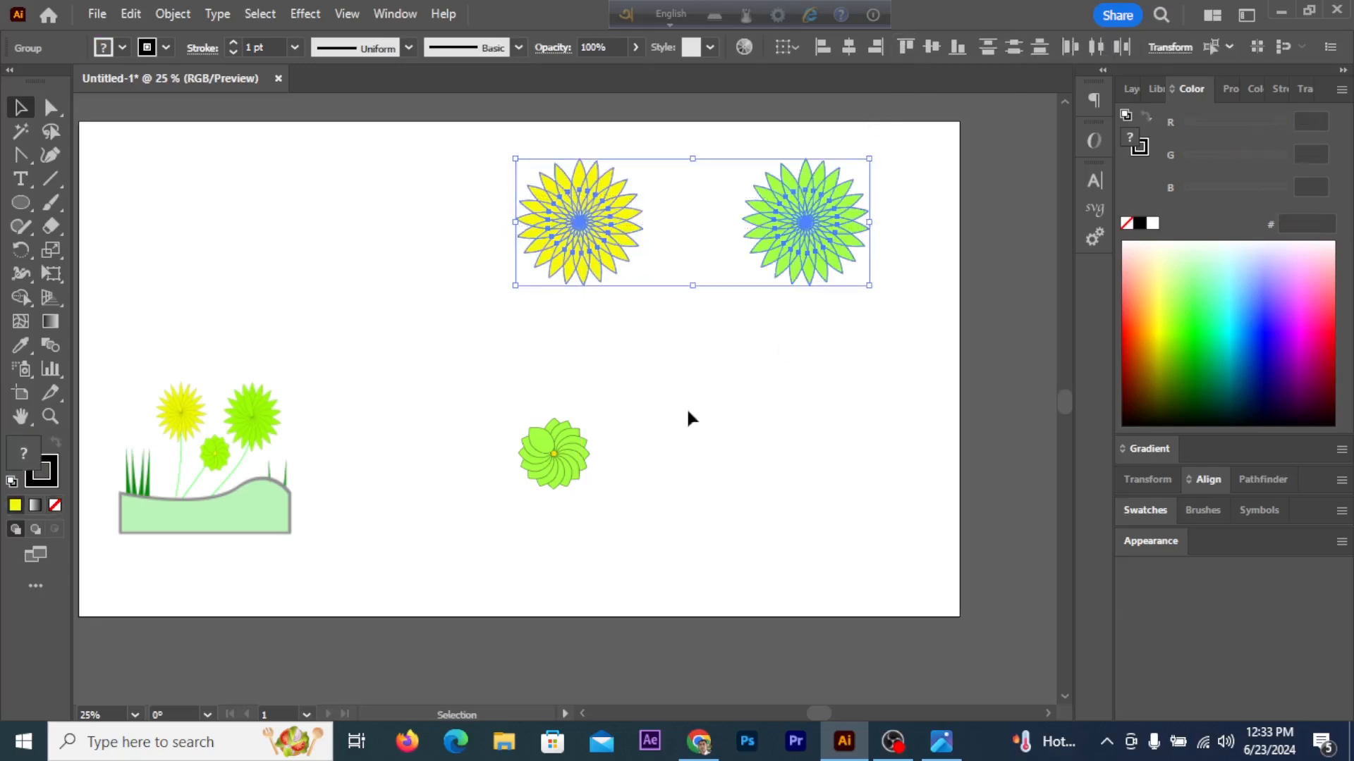
pyautogui.moveTo(549, 467); pyautogui.dragTo(686, 334)
pyautogui.click(626, 457)
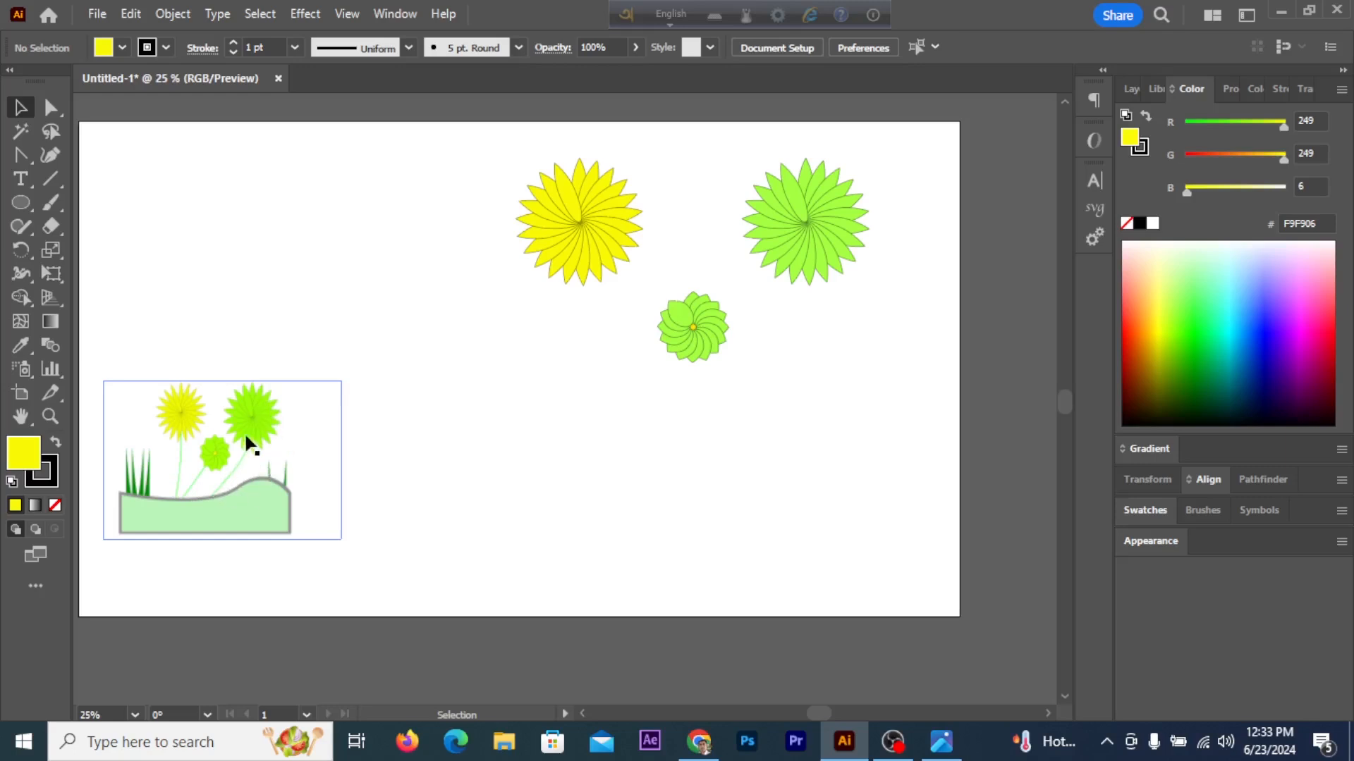
# - Set the fill colour to dark green 066001 with nothing selected
pyautogui.doubleClick(19, 467)
pyautogui.moveTo(1066, 493); pyautogui.dragTo(1064, 514)
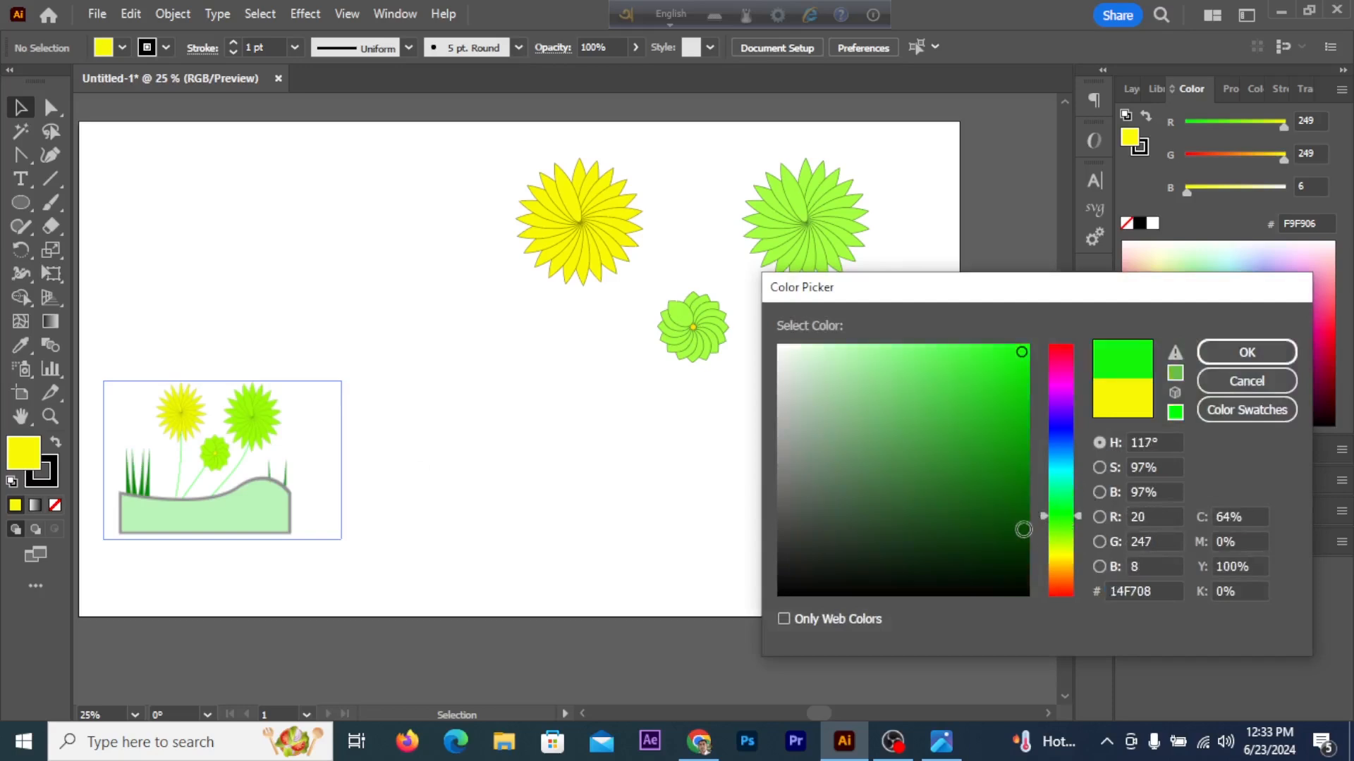
pyautogui.click(1023, 529)
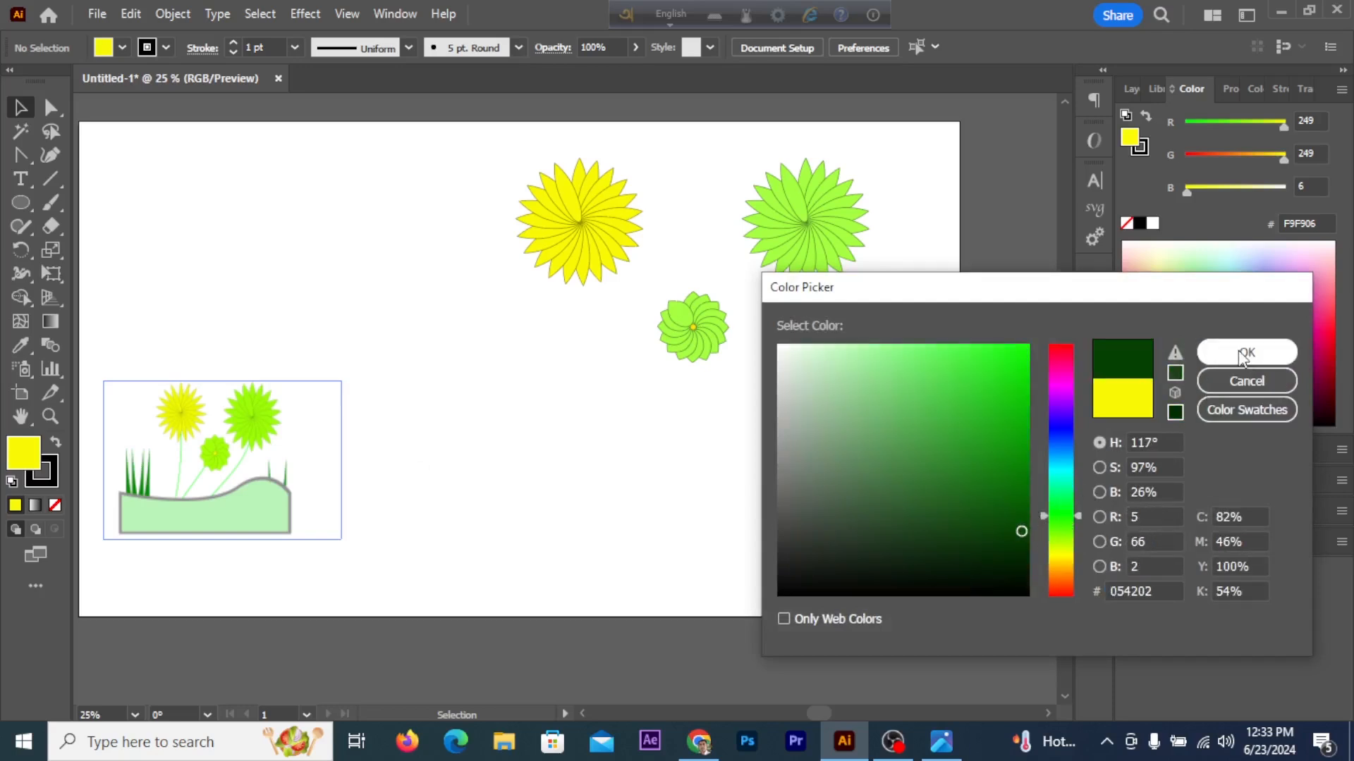
pyautogui.click(1028, 499)
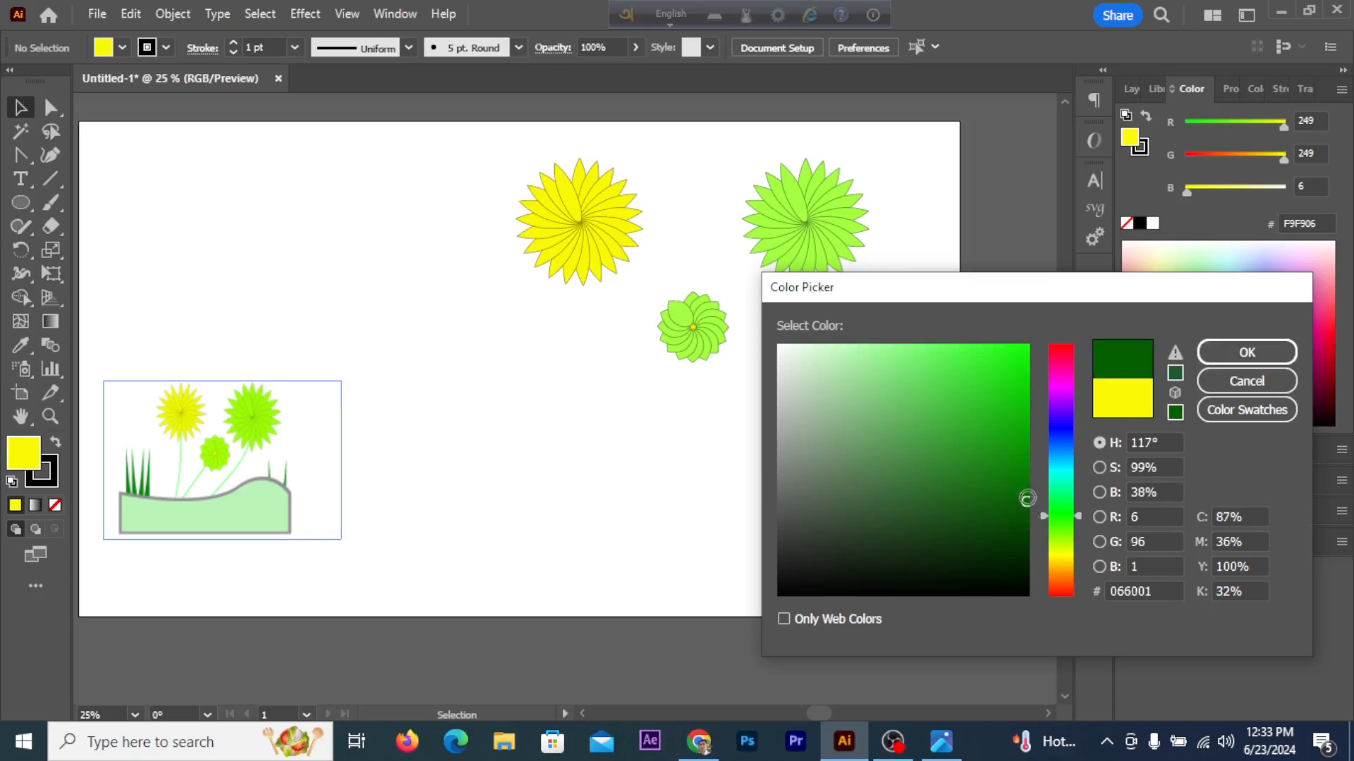
pyautogui.click(1224, 354)
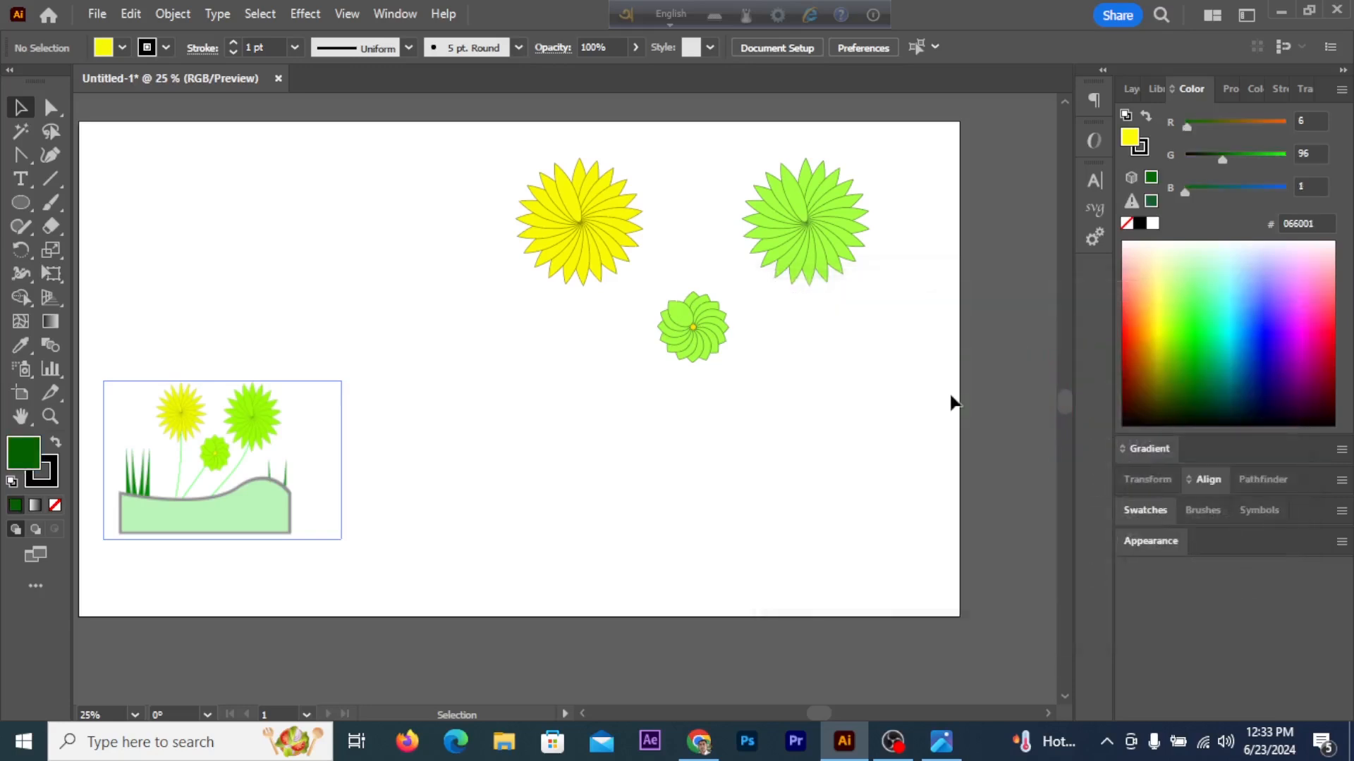
# - Paint a curved stem with the Paintbrush from the spiky green flower's centre down to the lower left, and set its stroke to dark green 165102
pyautogui.click(53, 204)
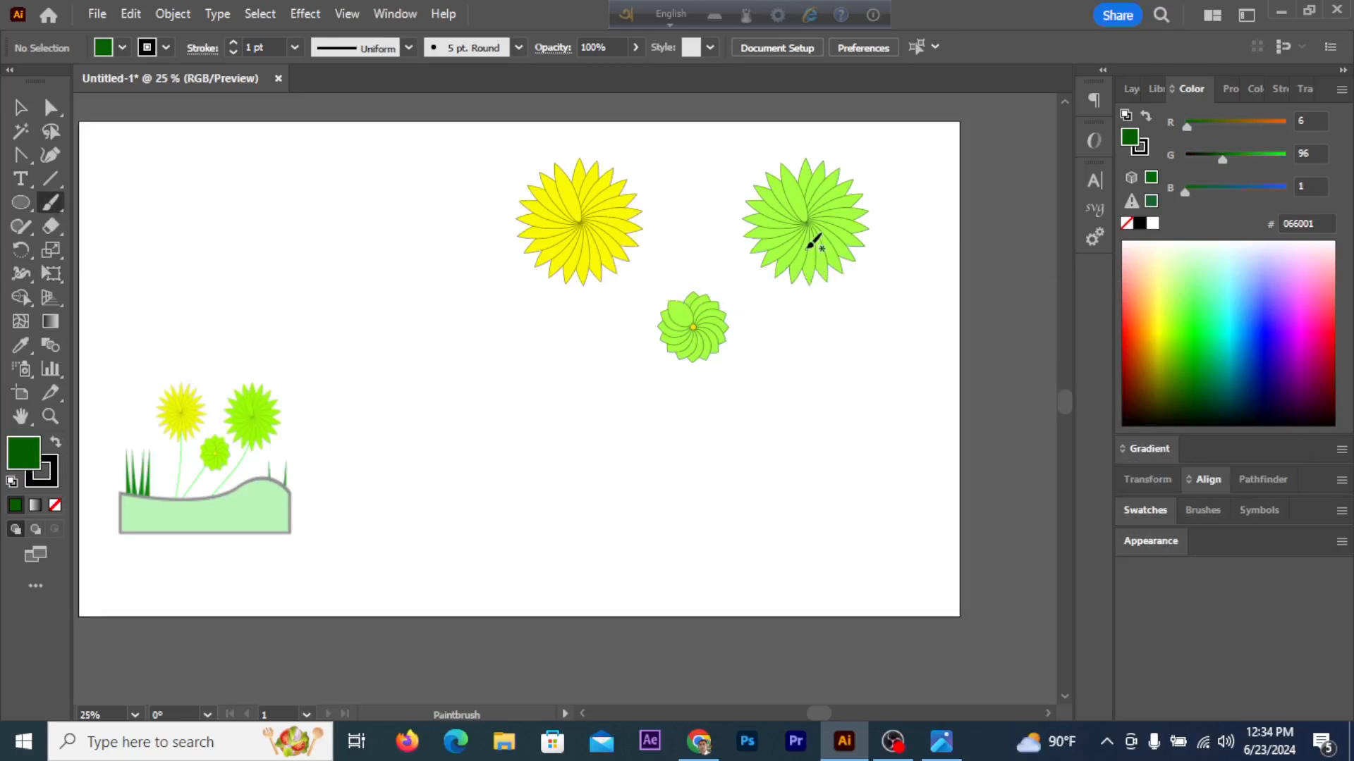
pyautogui.moveTo(815, 230)
pyautogui.mouseDown()
pyautogui.moveTo(812, 281)
pyautogui.moveTo(773, 367)
pyautogui.moveTo(709, 416)
pyautogui.moveTo(647, 437)
pyautogui.mouseUp()
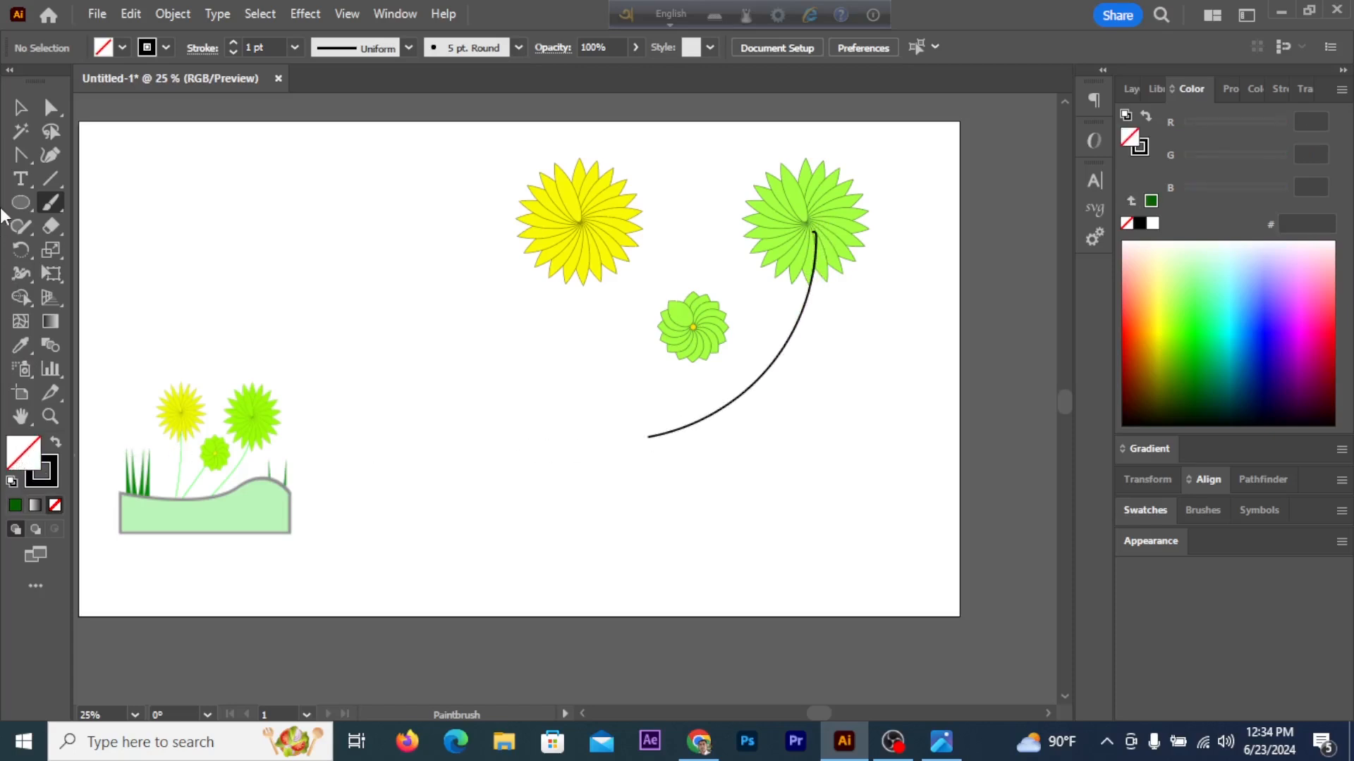
pyautogui.click(20, 107)
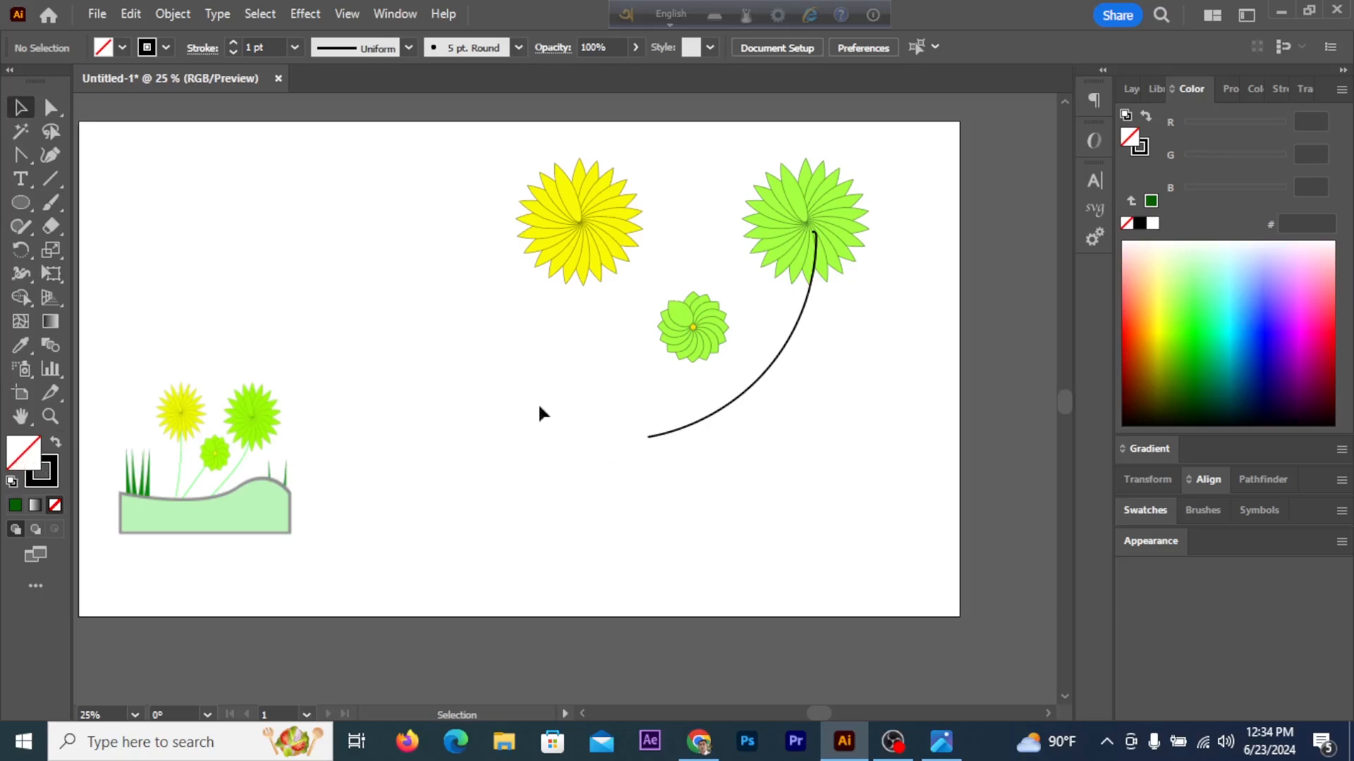
pyautogui.click(677, 425)
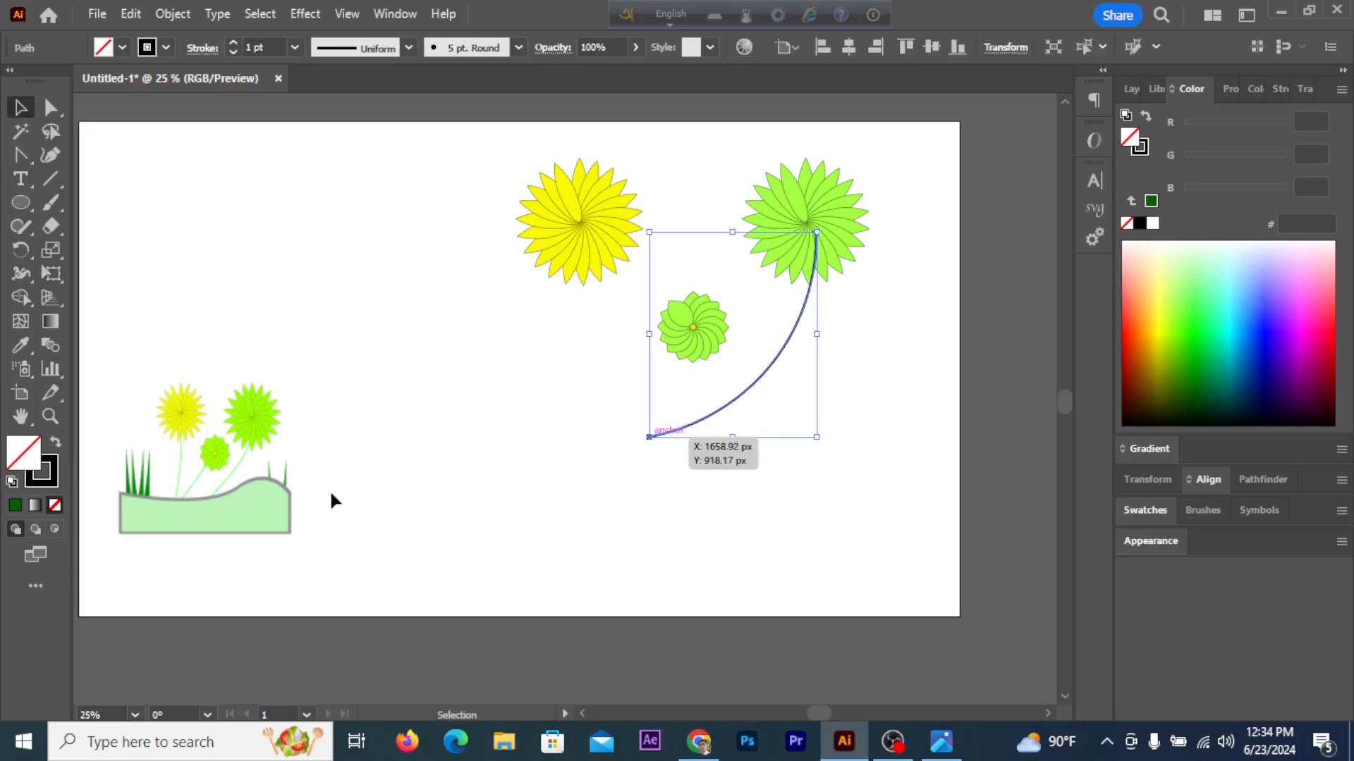
pyautogui.doubleClick(56, 472)
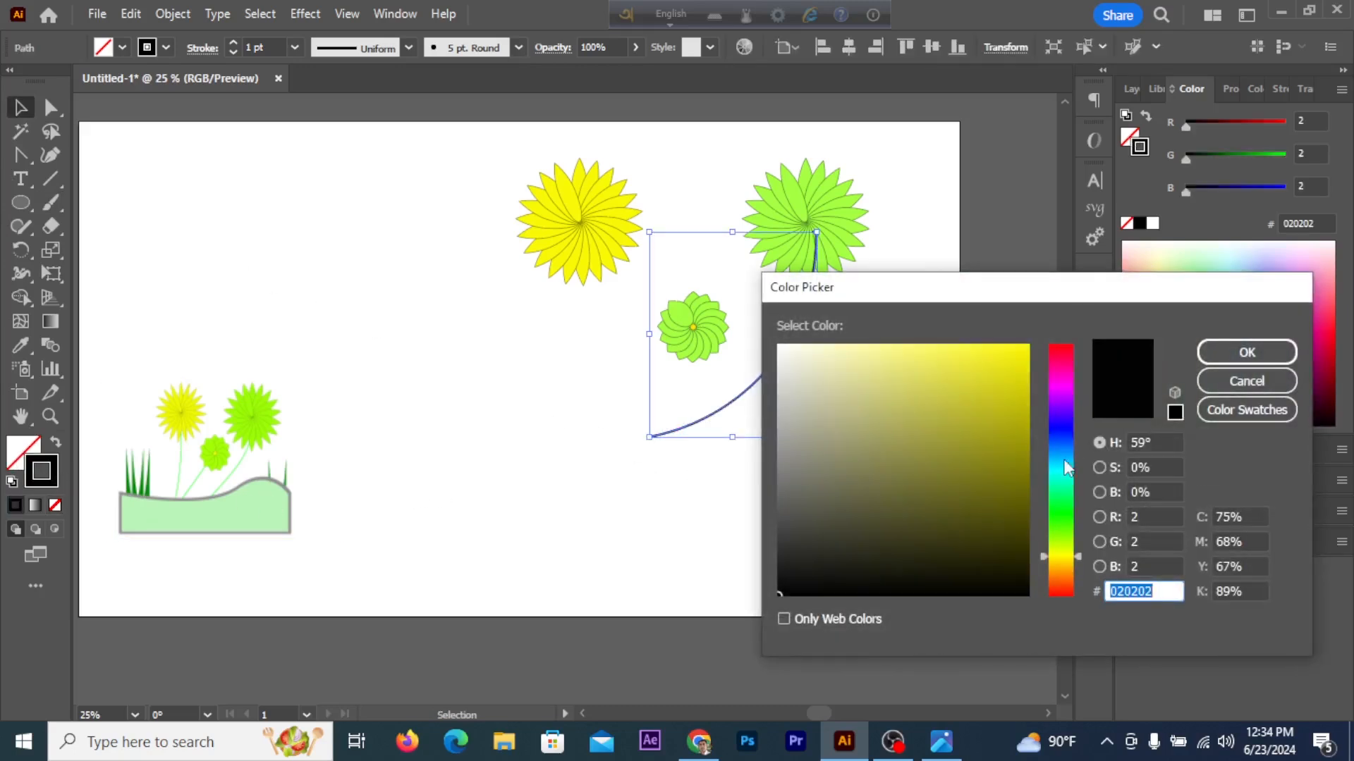
pyautogui.click(1068, 522)
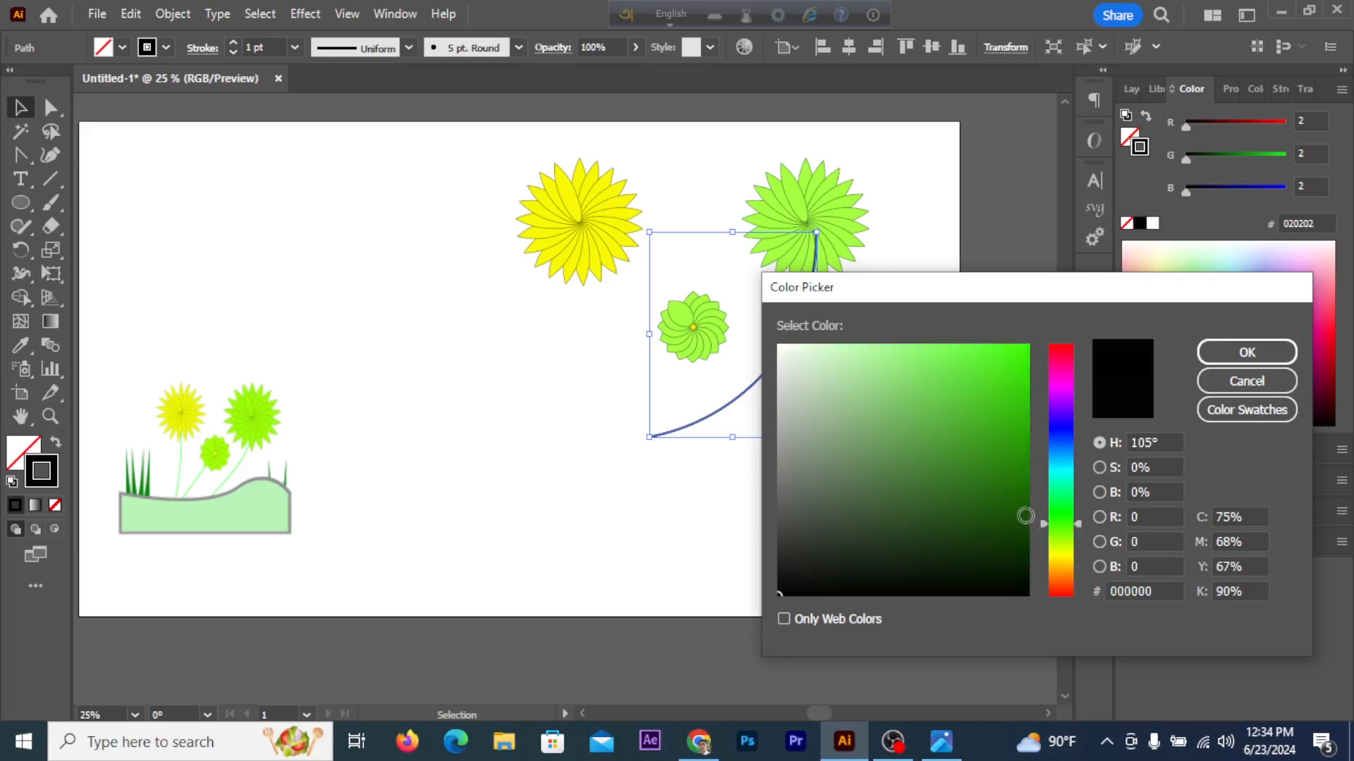
pyautogui.click(1025, 515)
pyautogui.click(1247, 352)
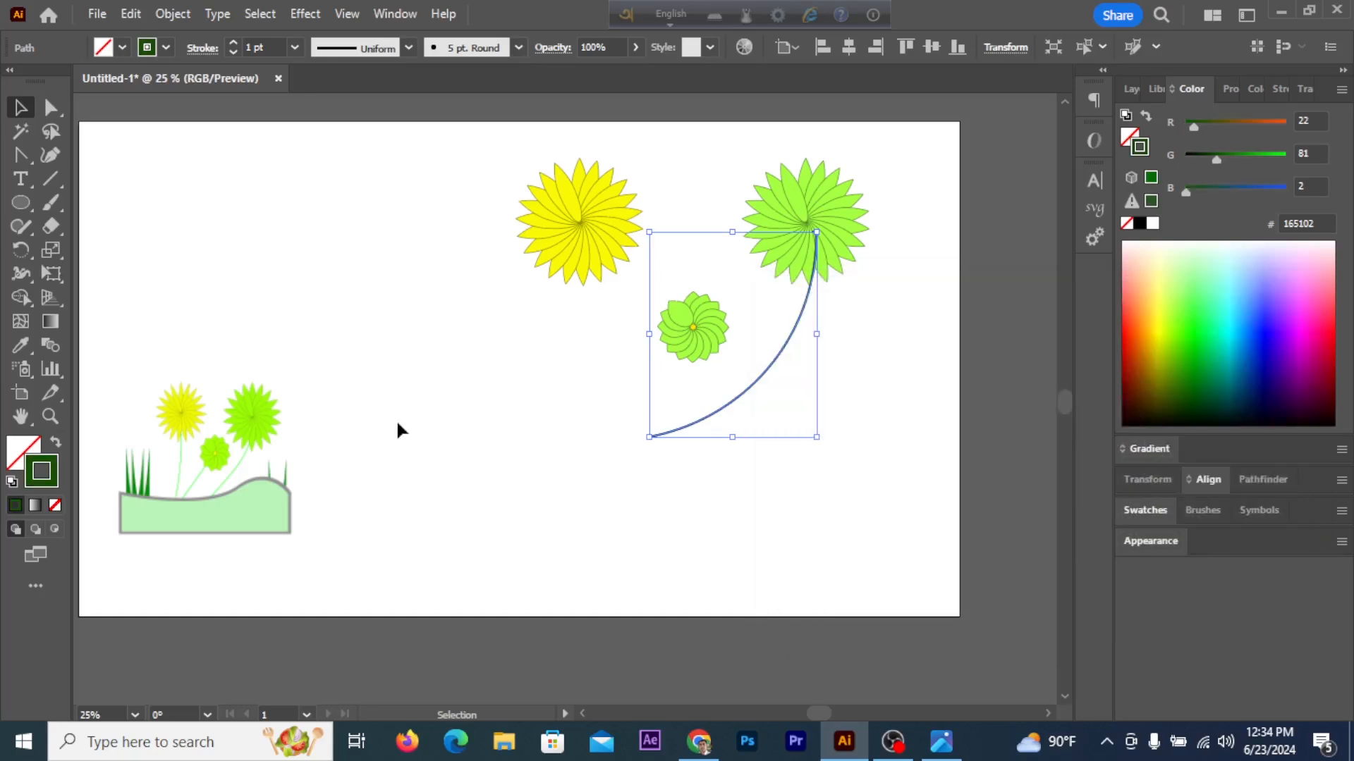
pyautogui.click(18, 458)
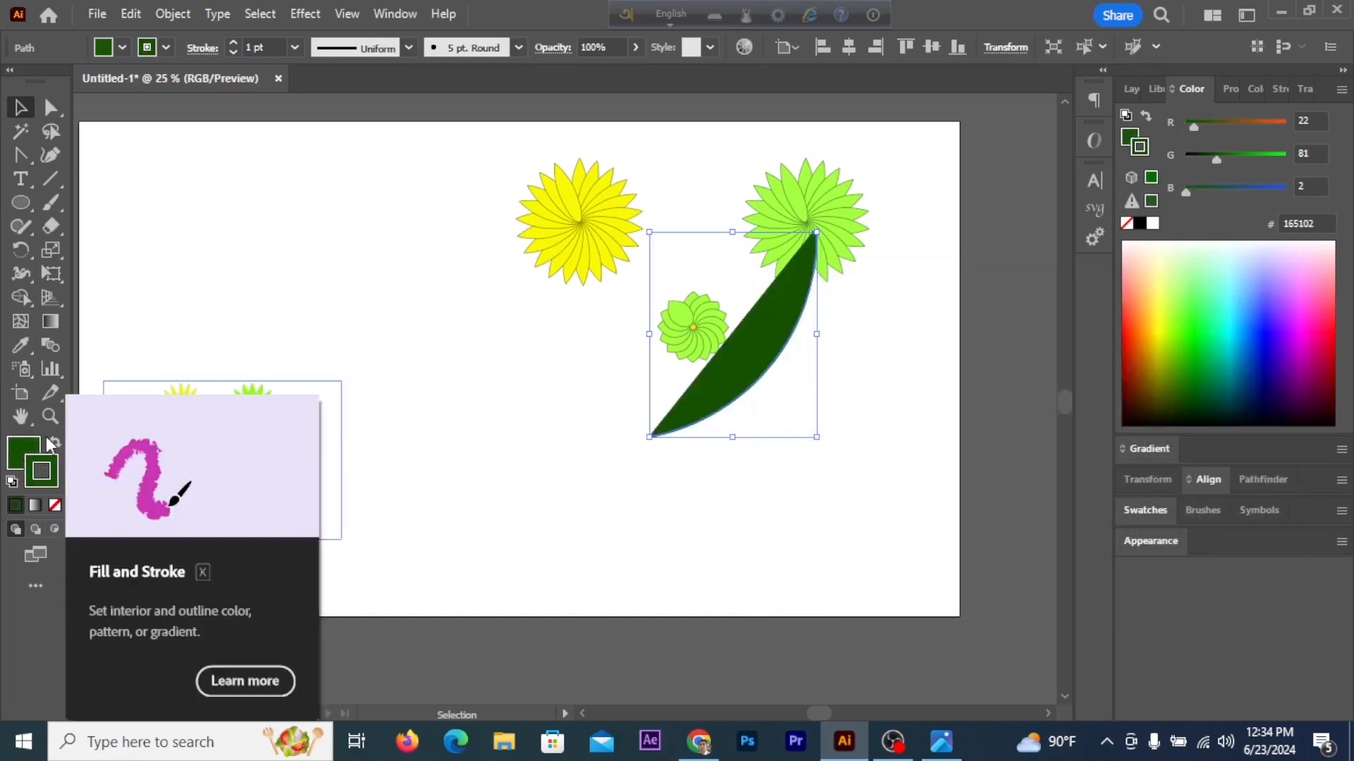
pyautogui.click(56, 505)
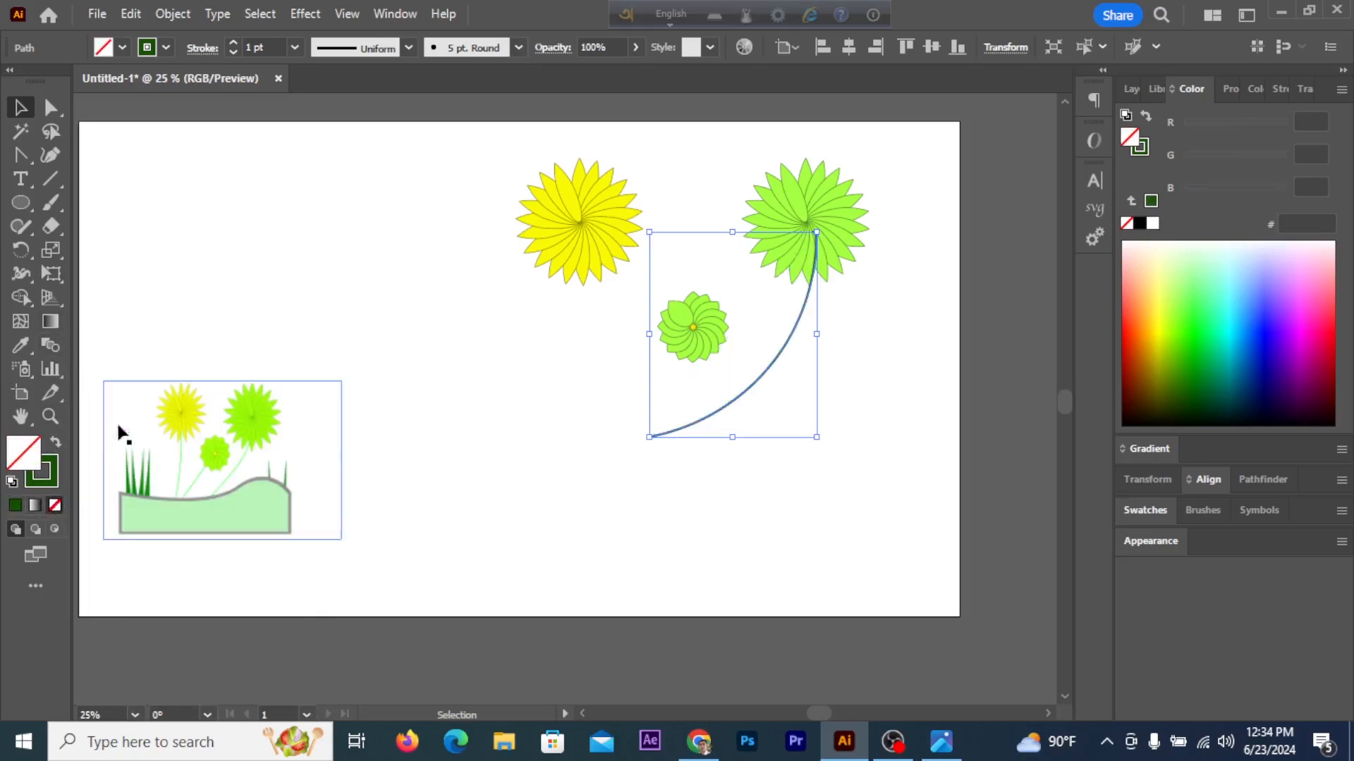
pyautogui.click(351, 339)
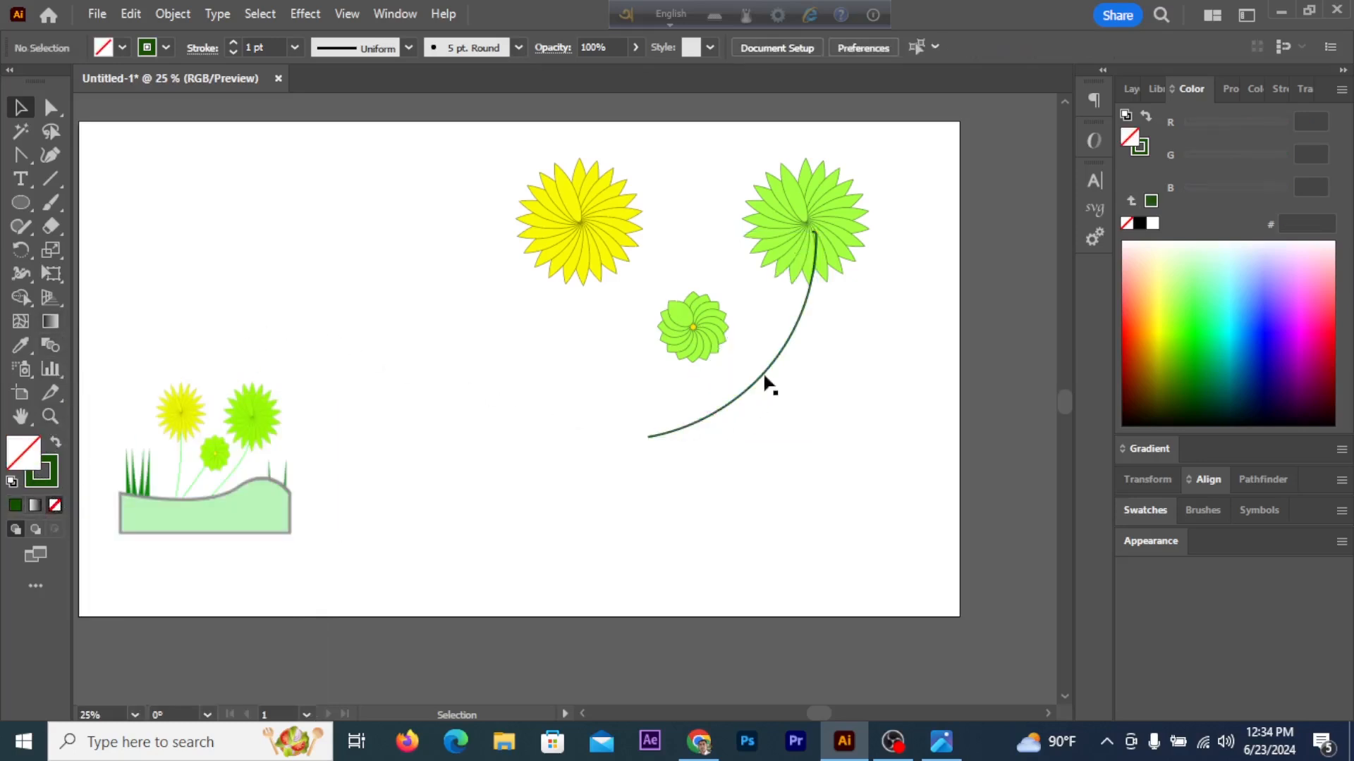
# - Paint dark green stems with the Paintbrush from the centres of the yellow flower and the small flower down to the first stem's end level
pyautogui.click(53, 475)
pyautogui.click(49, 203)
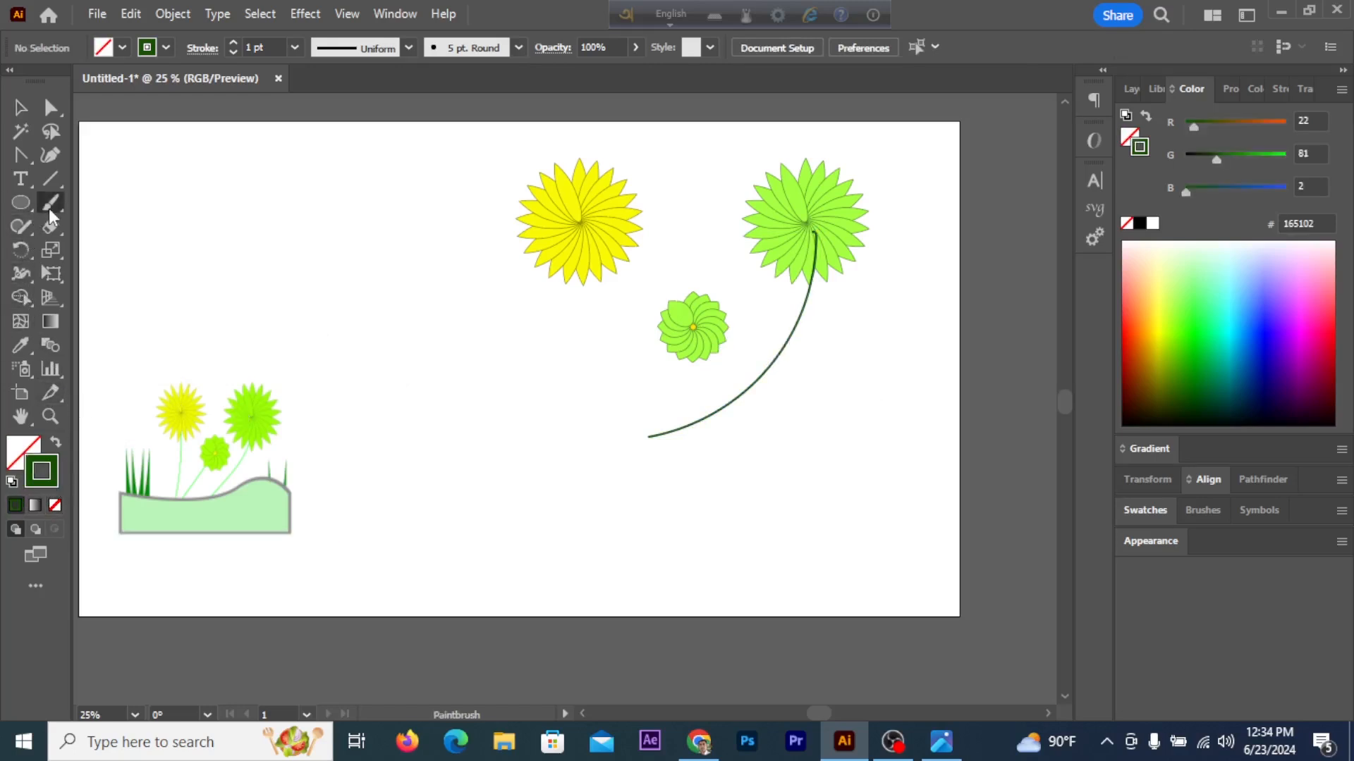
pyautogui.moveTo(589, 233); pyautogui.dragTo(554, 436)
pyautogui.moveTo(693, 326); pyautogui.dragTo(609, 436)
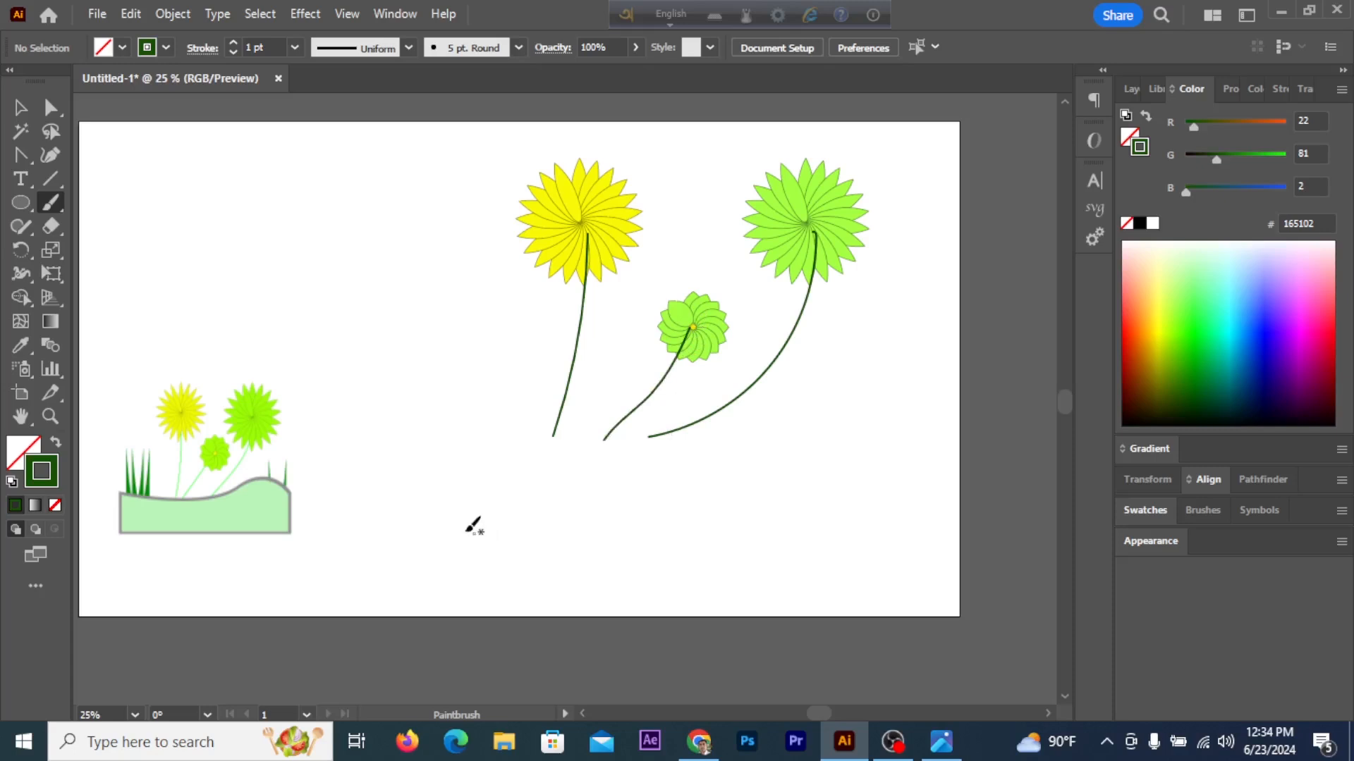
# - Send the spiky green flower's stem to the back, behind its petals
pyautogui.click(21, 107)
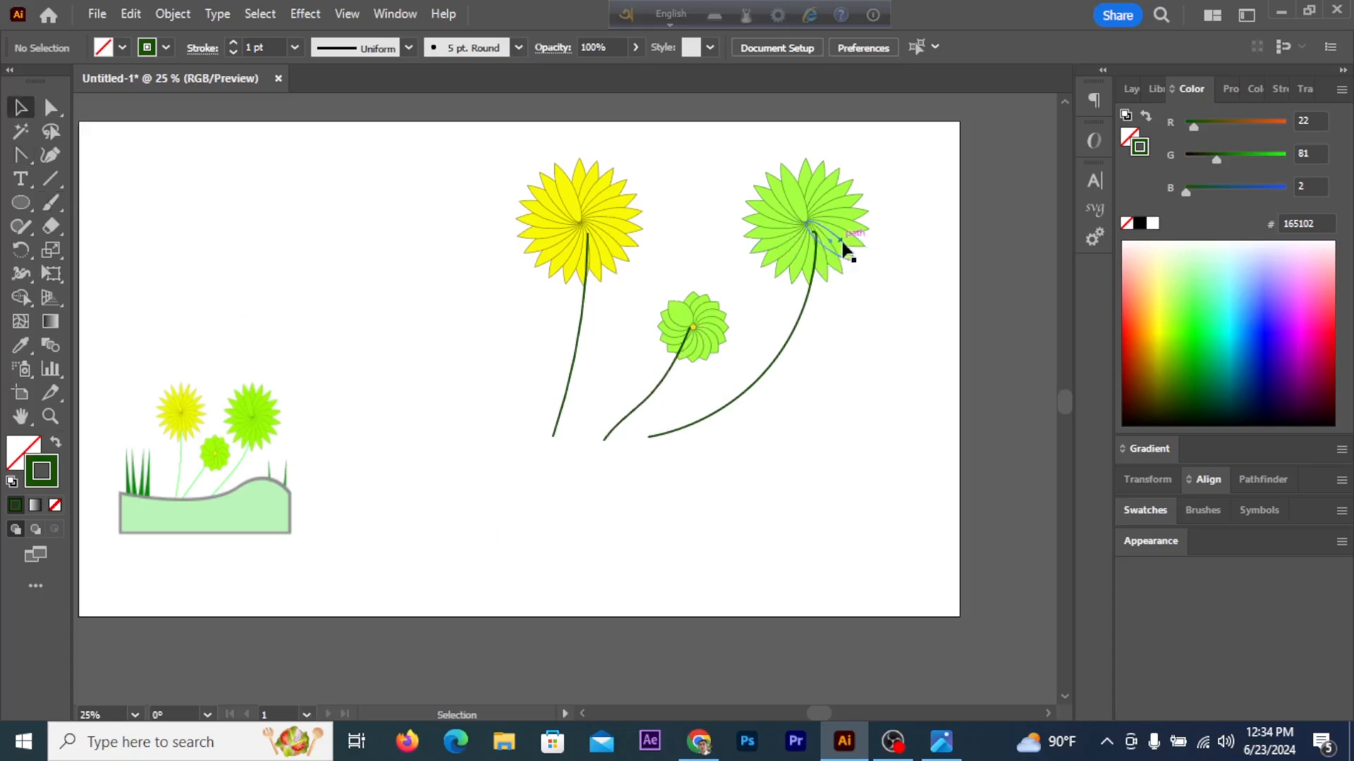
pyautogui.click(788, 332)
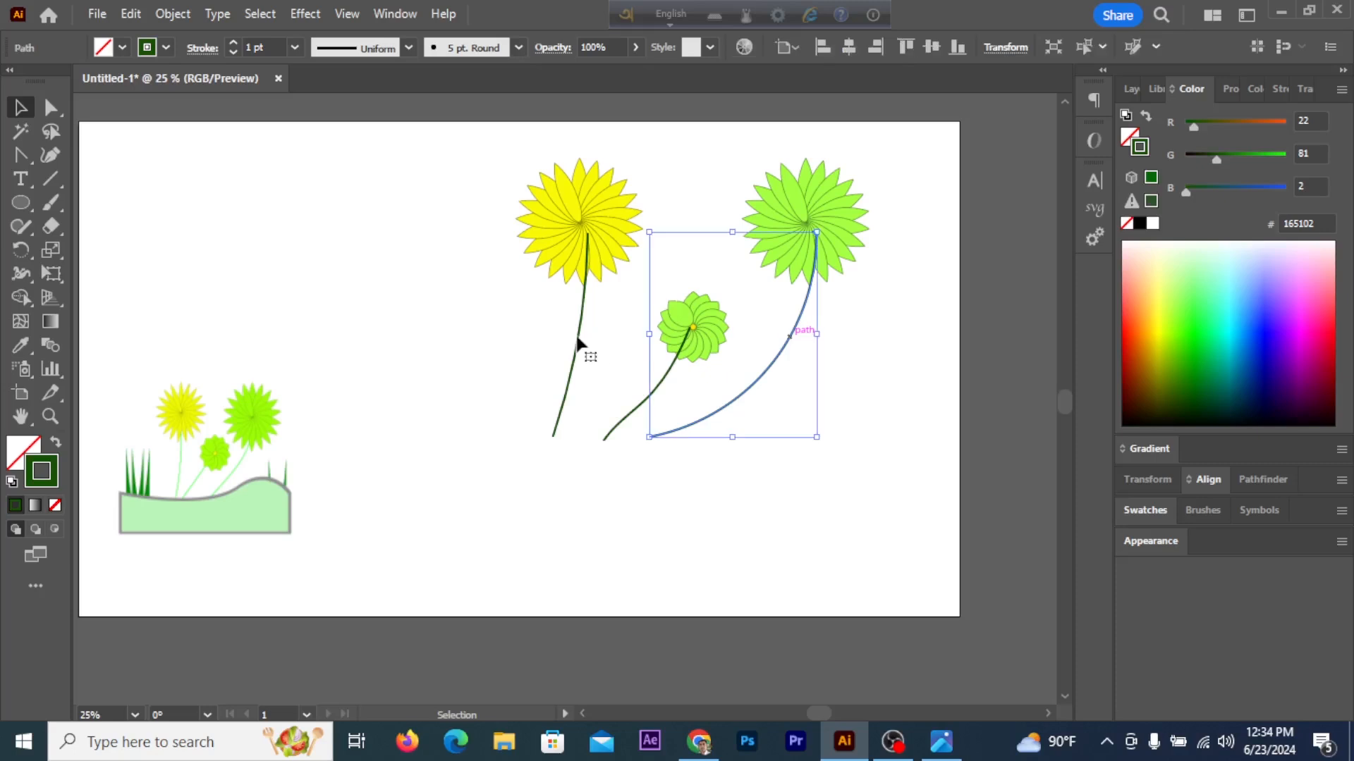
pyautogui.click(572, 331)
pyautogui.click(578, 336)
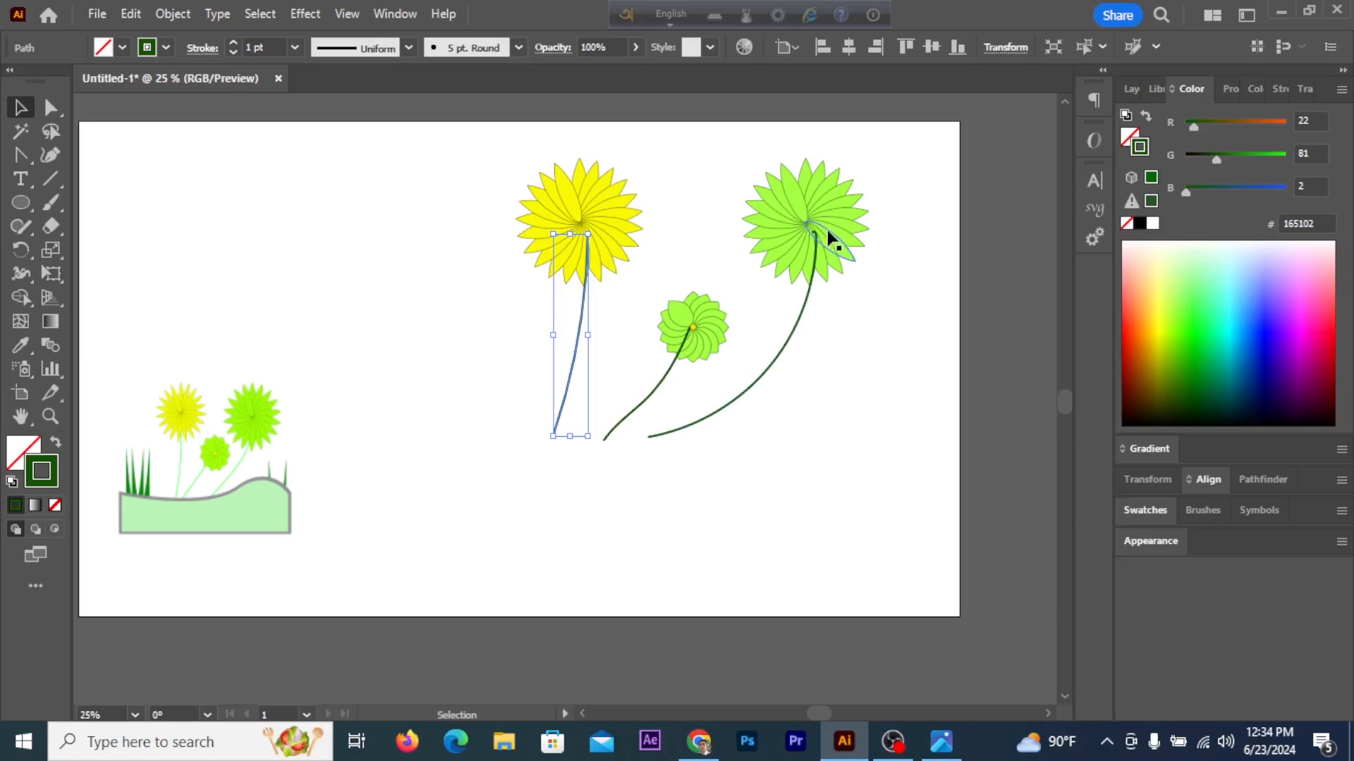
pyautogui.click(794, 318)
pyautogui.rightClick(798, 324)
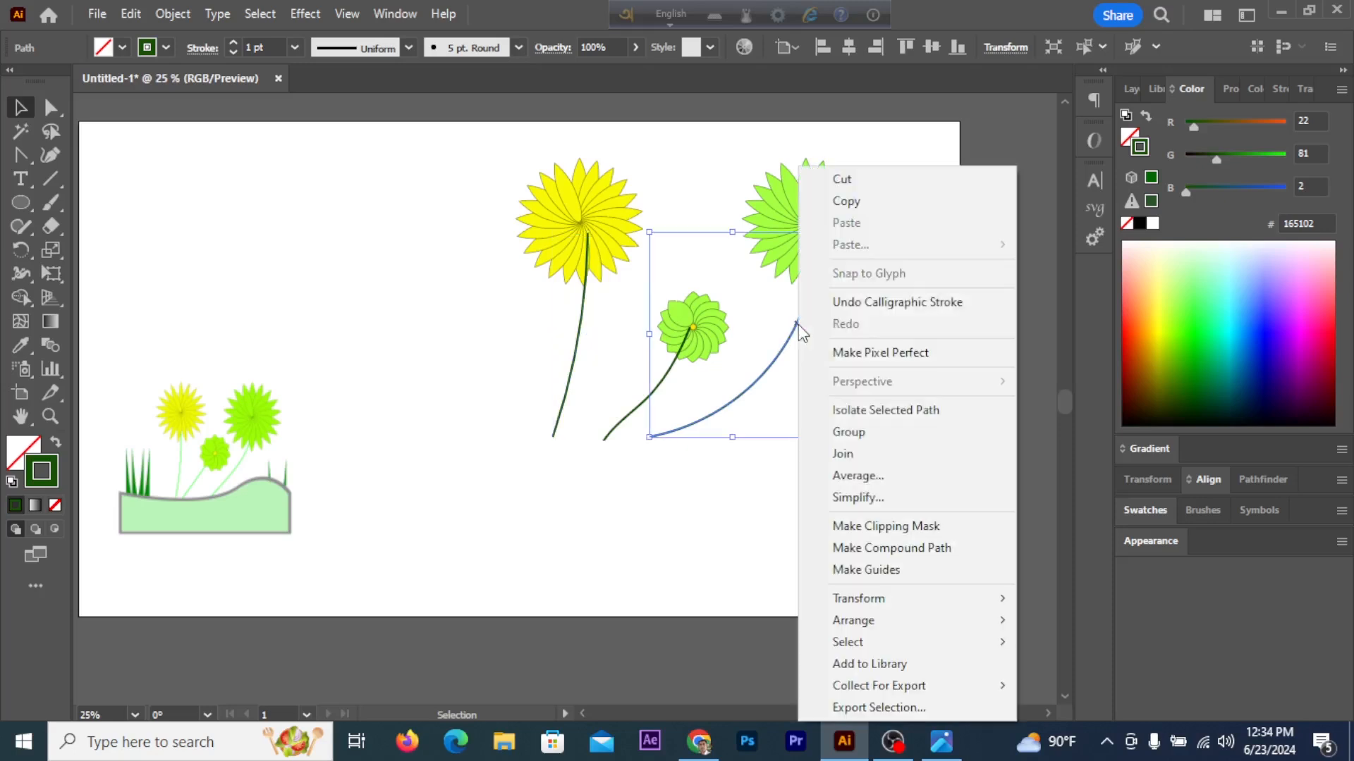
pyautogui.moveTo(882, 621)
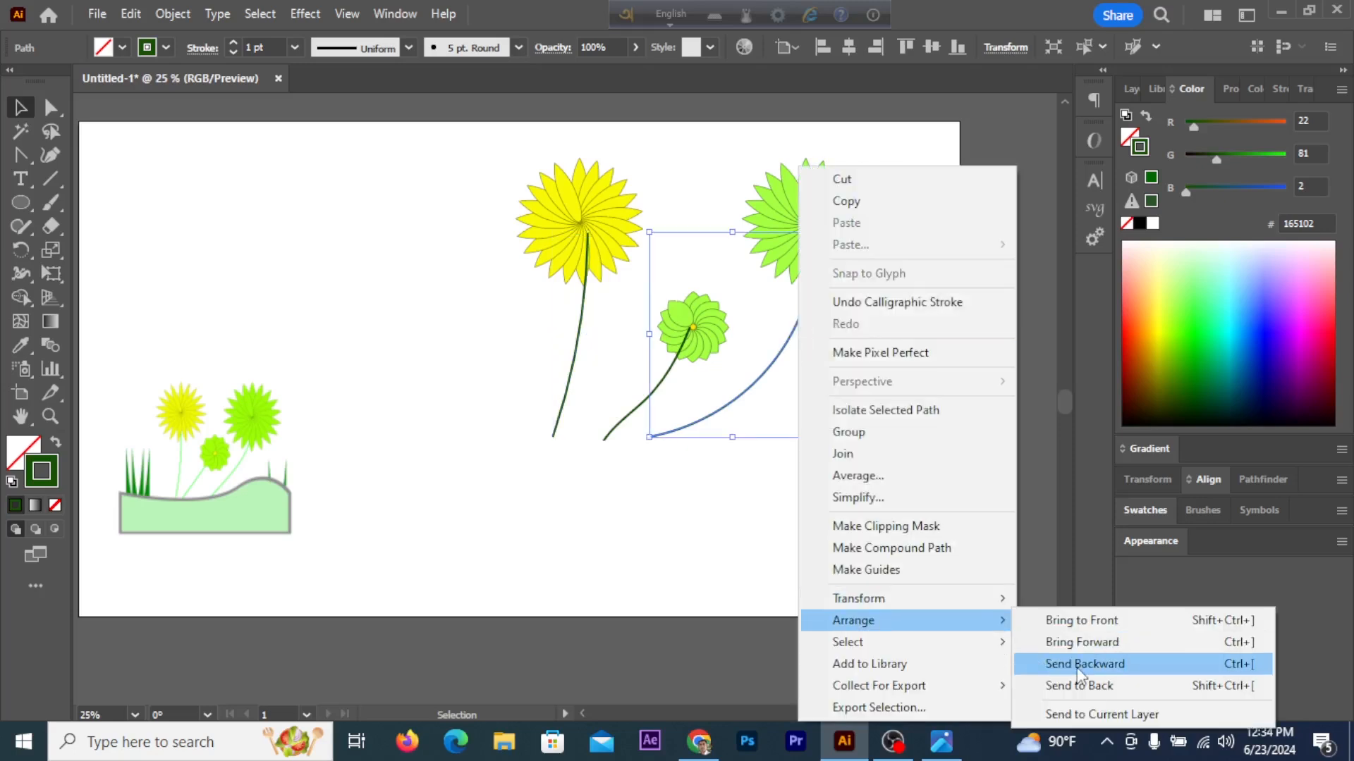
pyautogui.click(1090, 686)
pyautogui.click(920, 550)
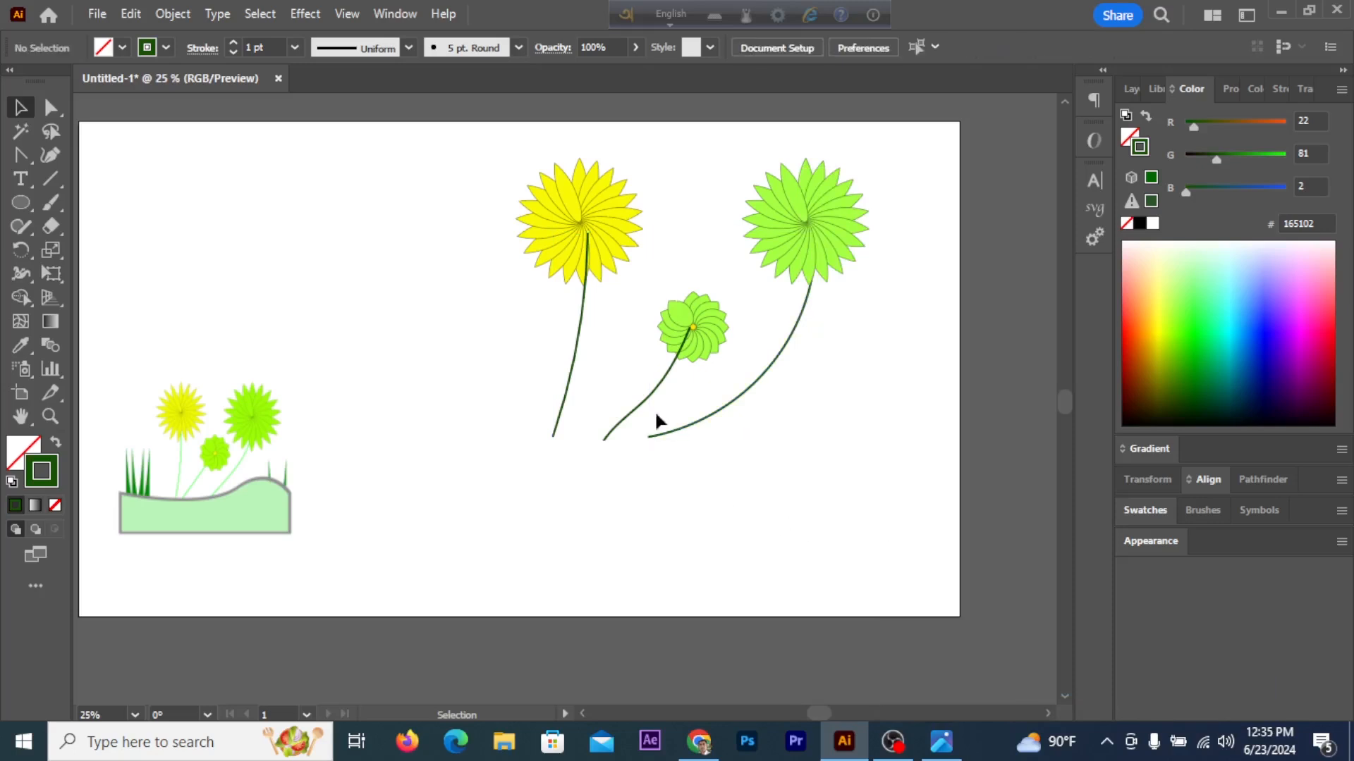
# - Send the stems of the small flower and the yellow flower to the back, behind their petals
pyautogui.click(657, 385)
pyautogui.rightClick(658, 384)
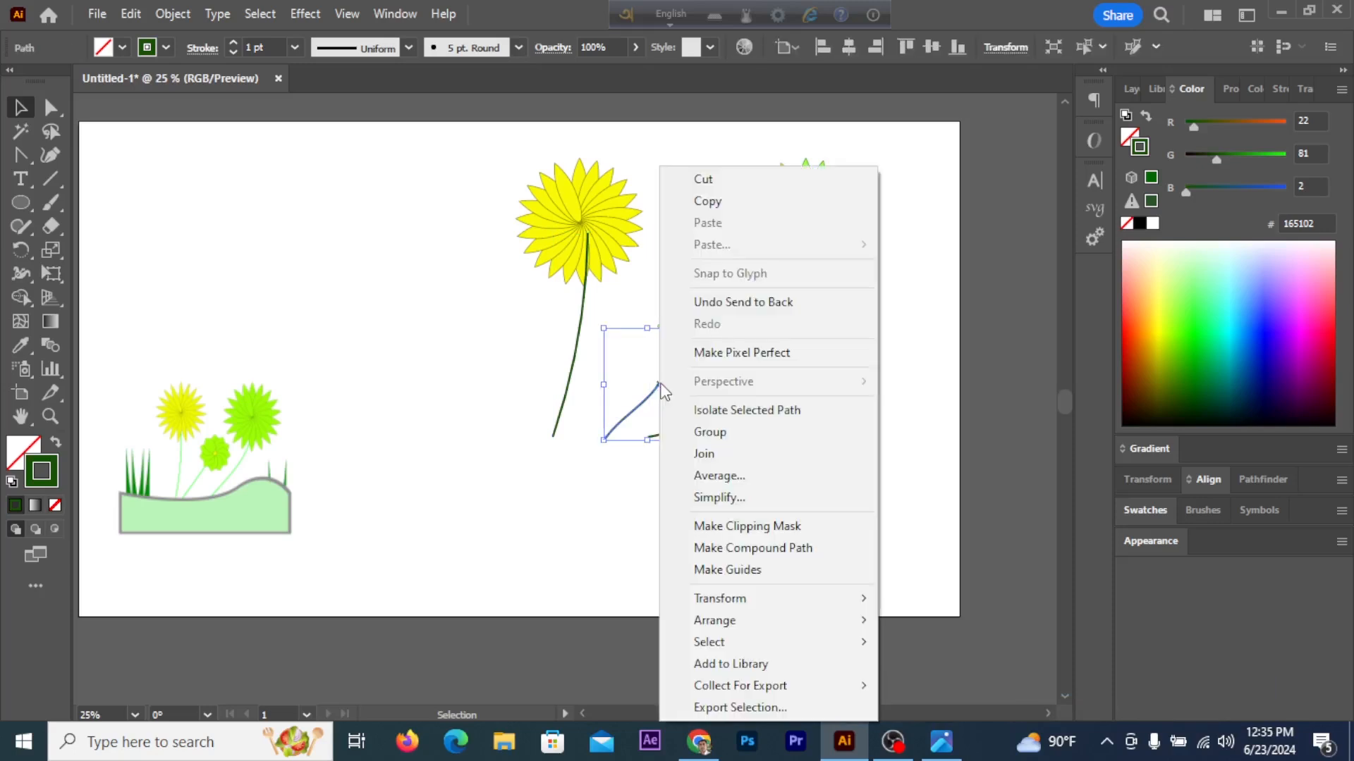
pyautogui.moveTo(747, 626)
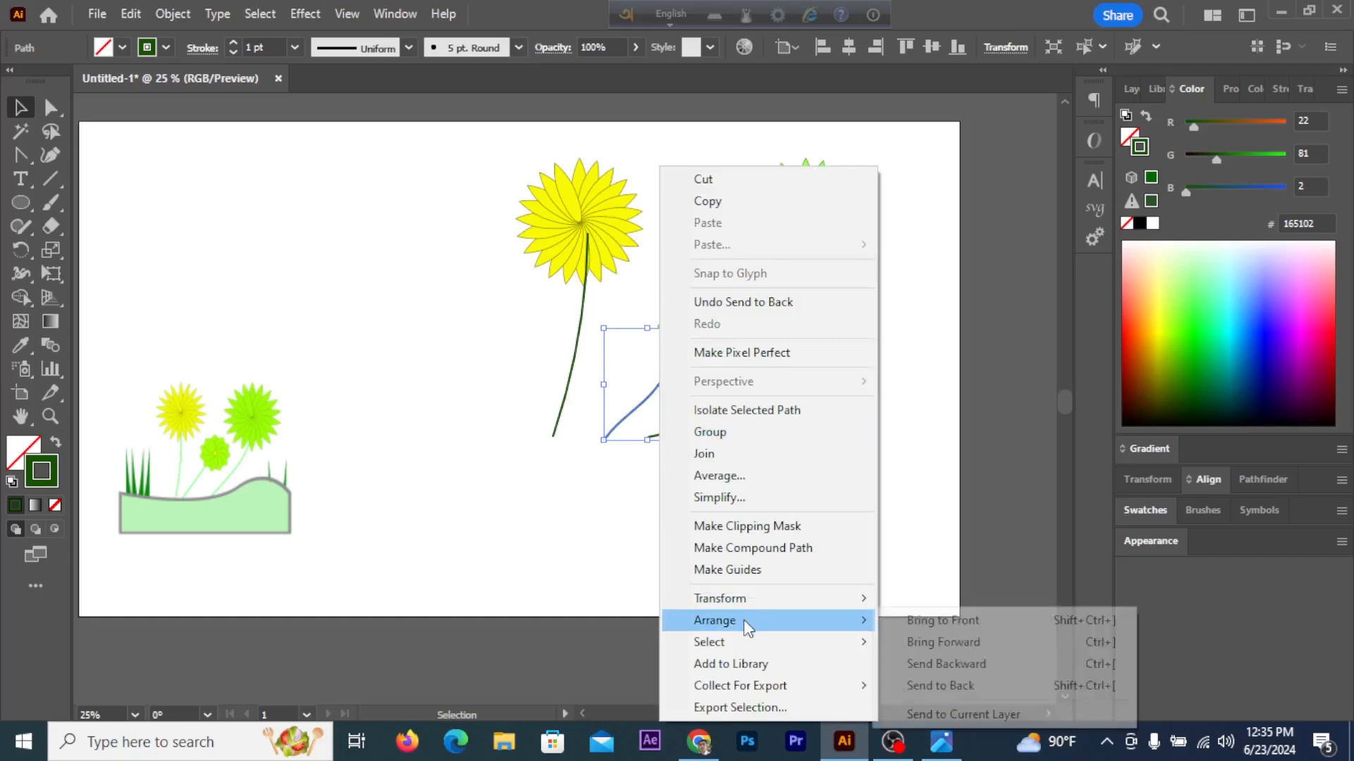
pyautogui.click(977, 683)
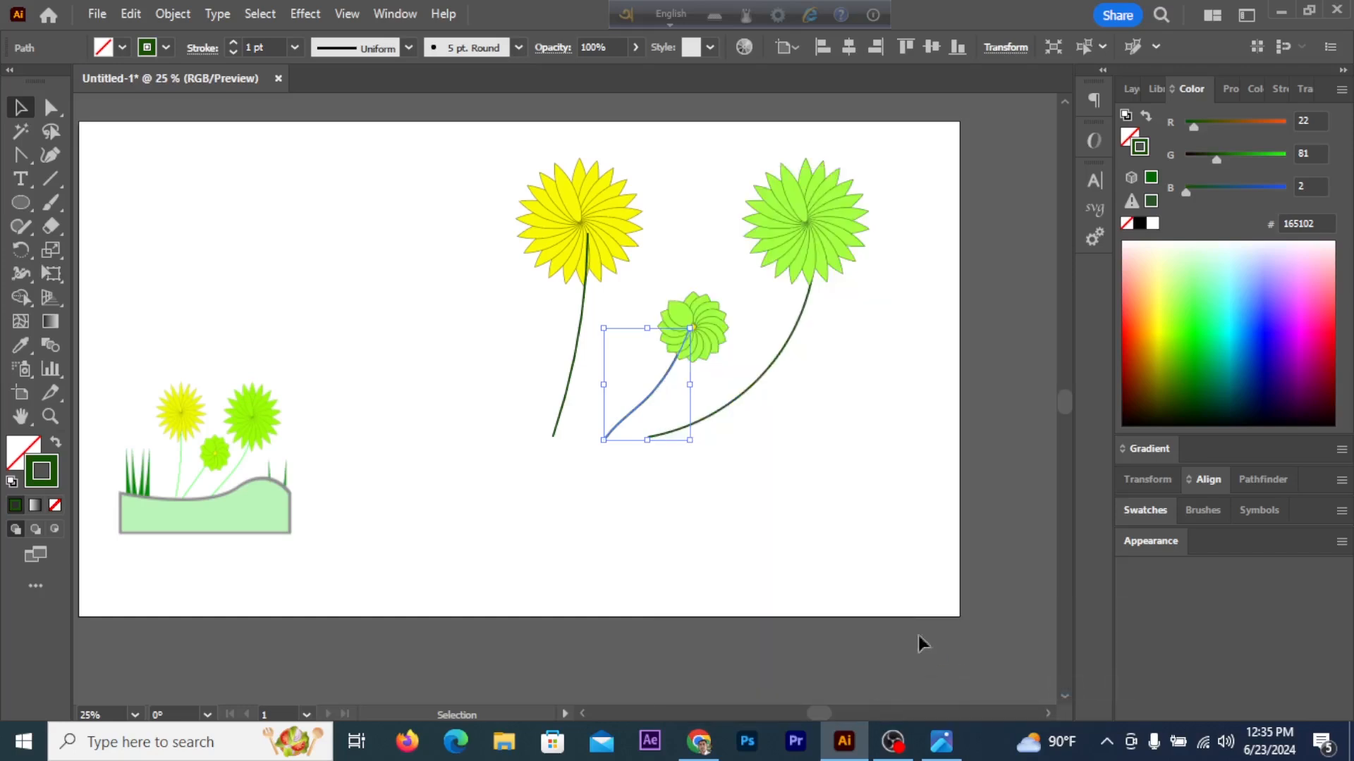
pyautogui.click(585, 312)
pyautogui.rightClick(585, 311)
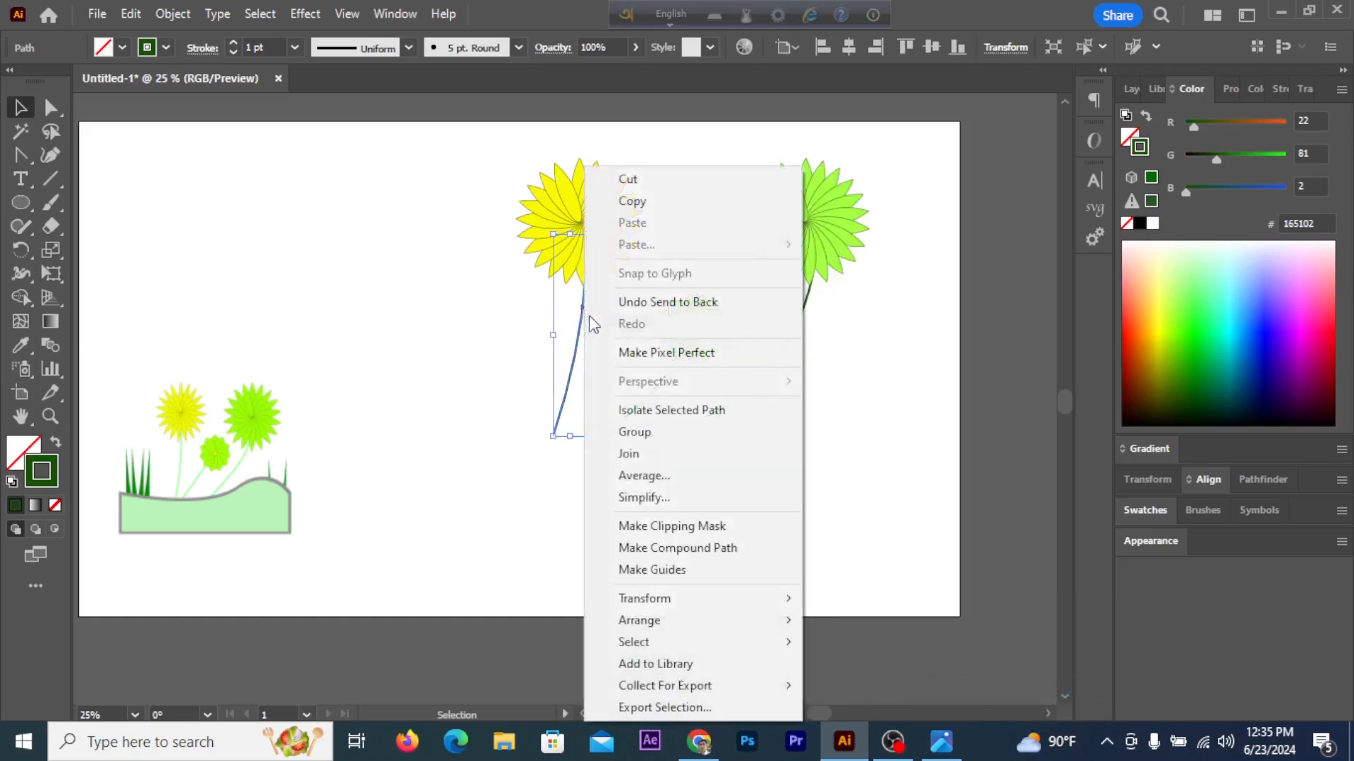
pyautogui.moveTo(676, 625)
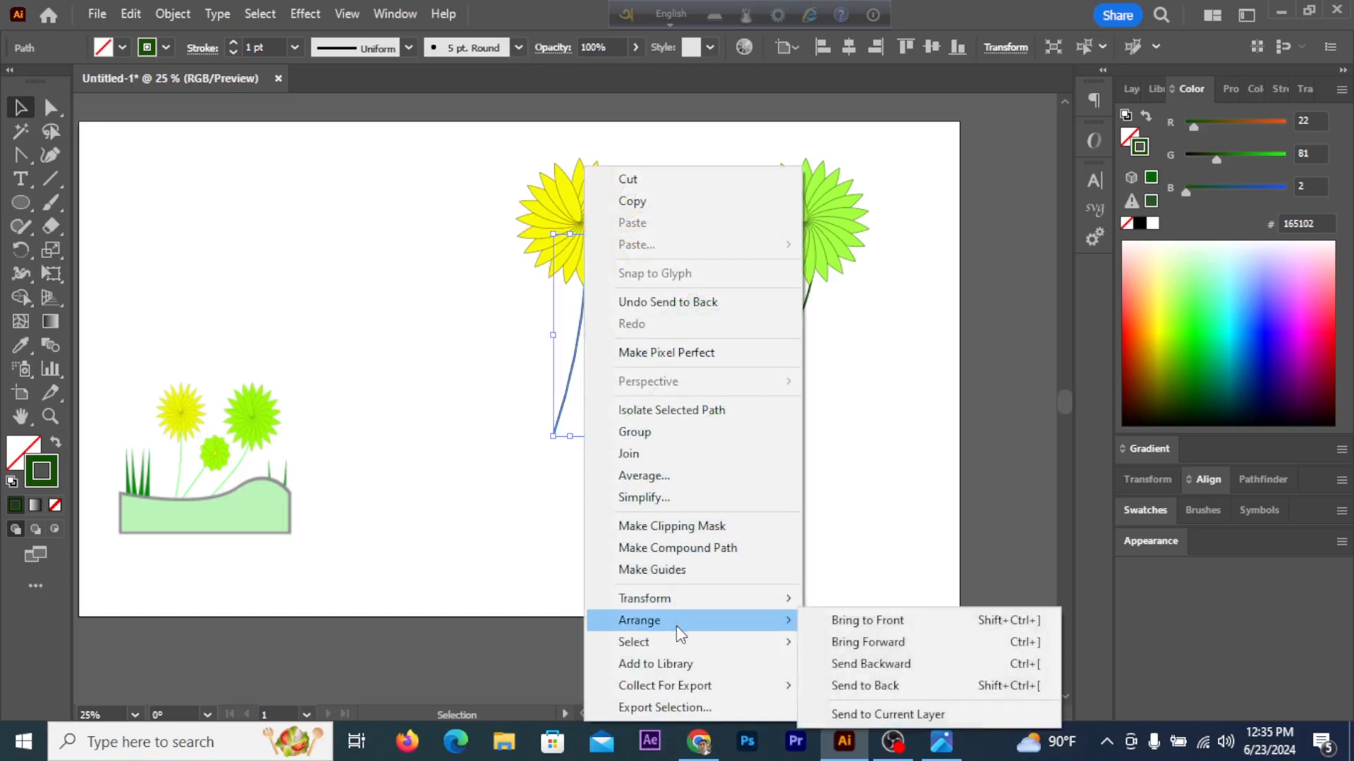
pyautogui.click(871, 685)
pyautogui.click(804, 519)
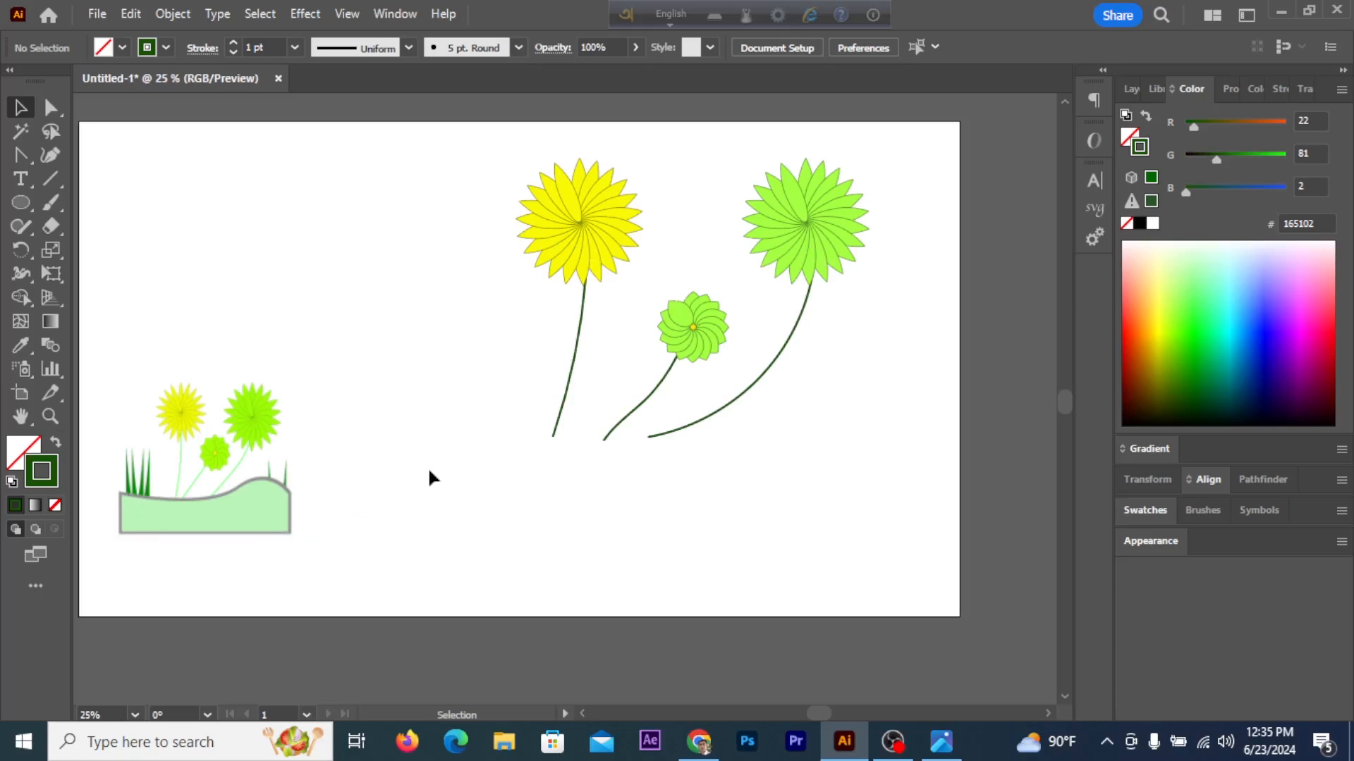
# - Draw a ground rectangle about 1454 by 366 px over the stems' lower ends and fill it with mint green 46F9AC
pyautogui.moveTo(27, 205); pyautogui.dragTo(39, 217)
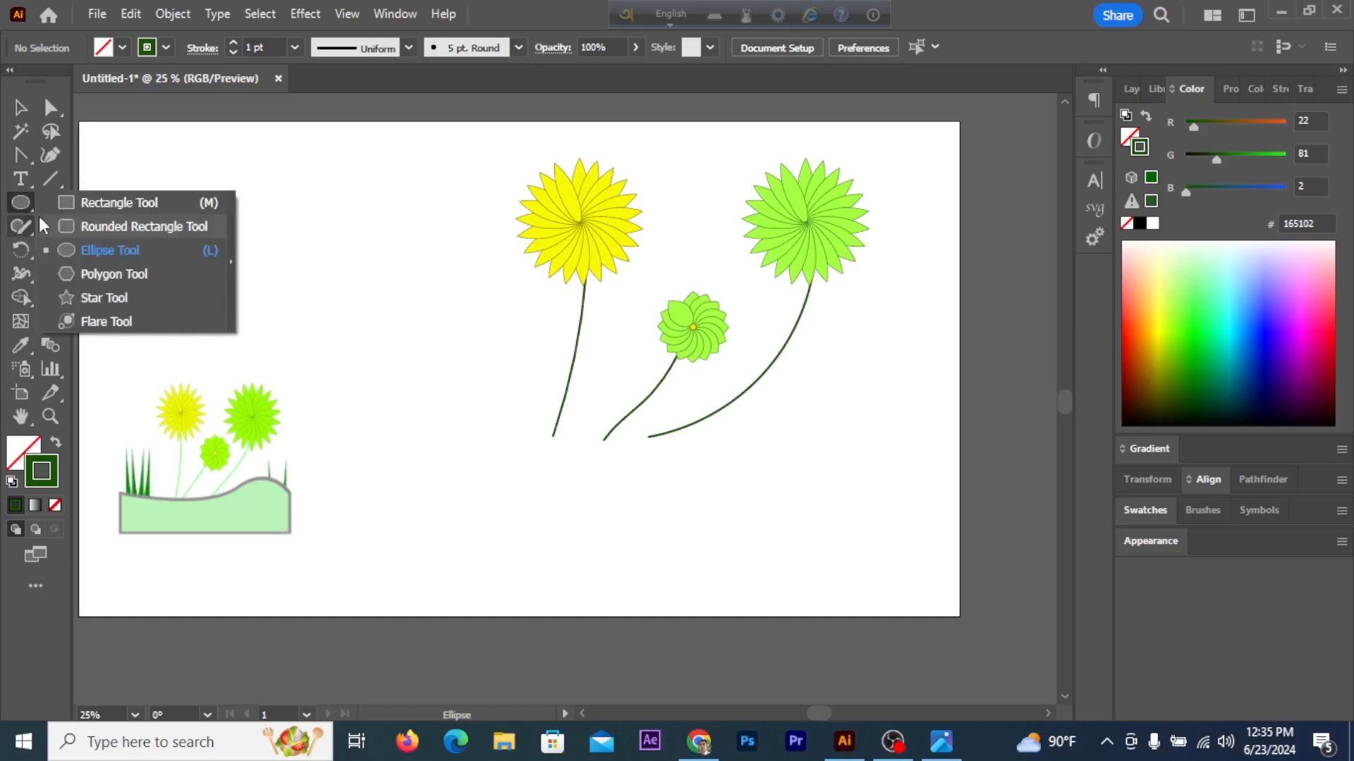
pyautogui.click(81, 202)
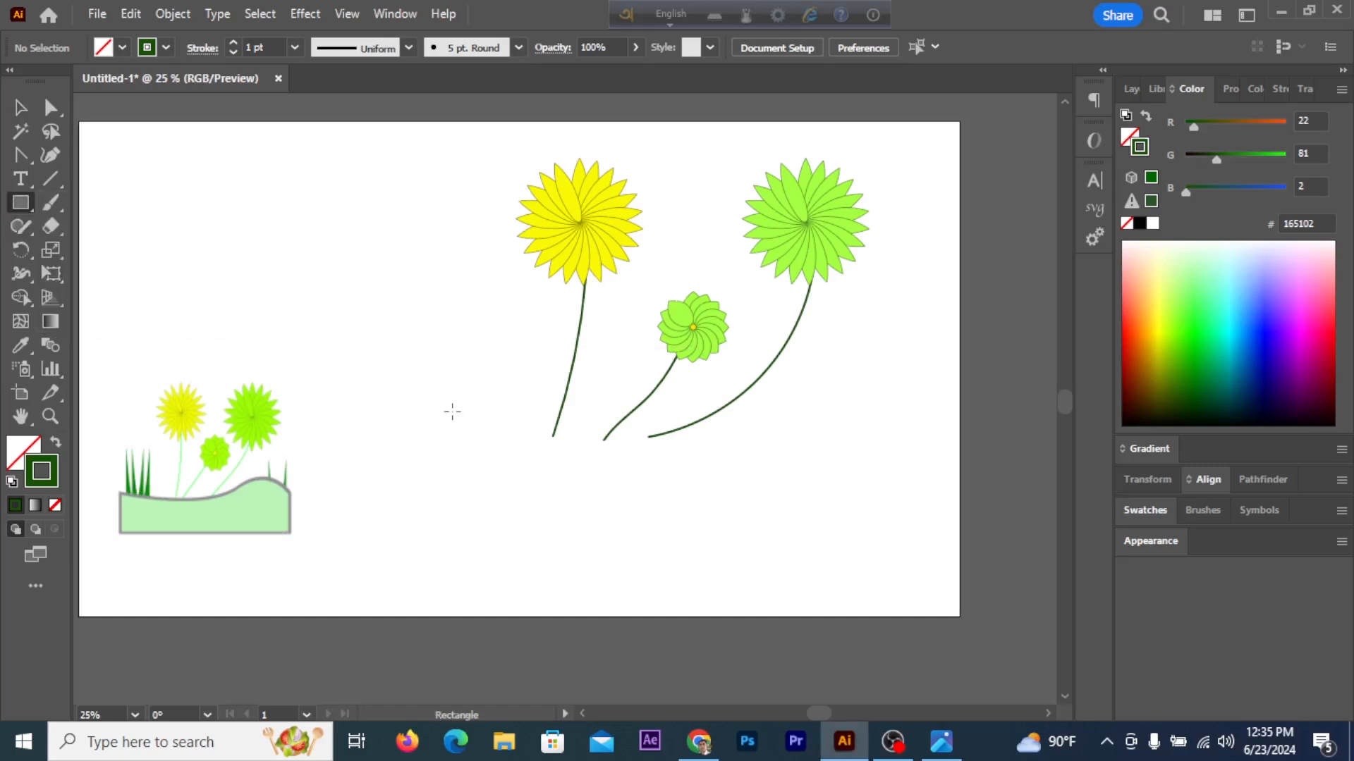
pyautogui.moveTo(409, 408); pyautogui.dragTo(910, 535)
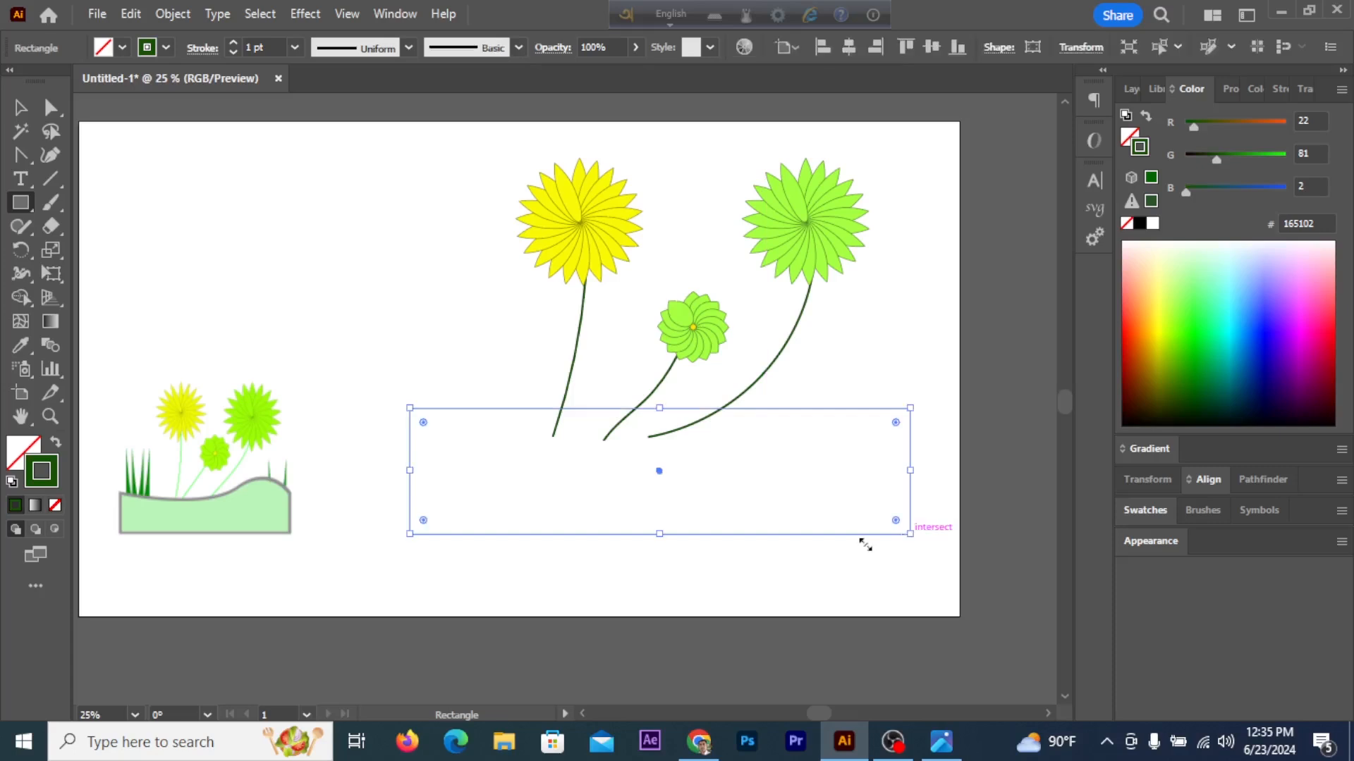
pyautogui.doubleClick(31, 456)
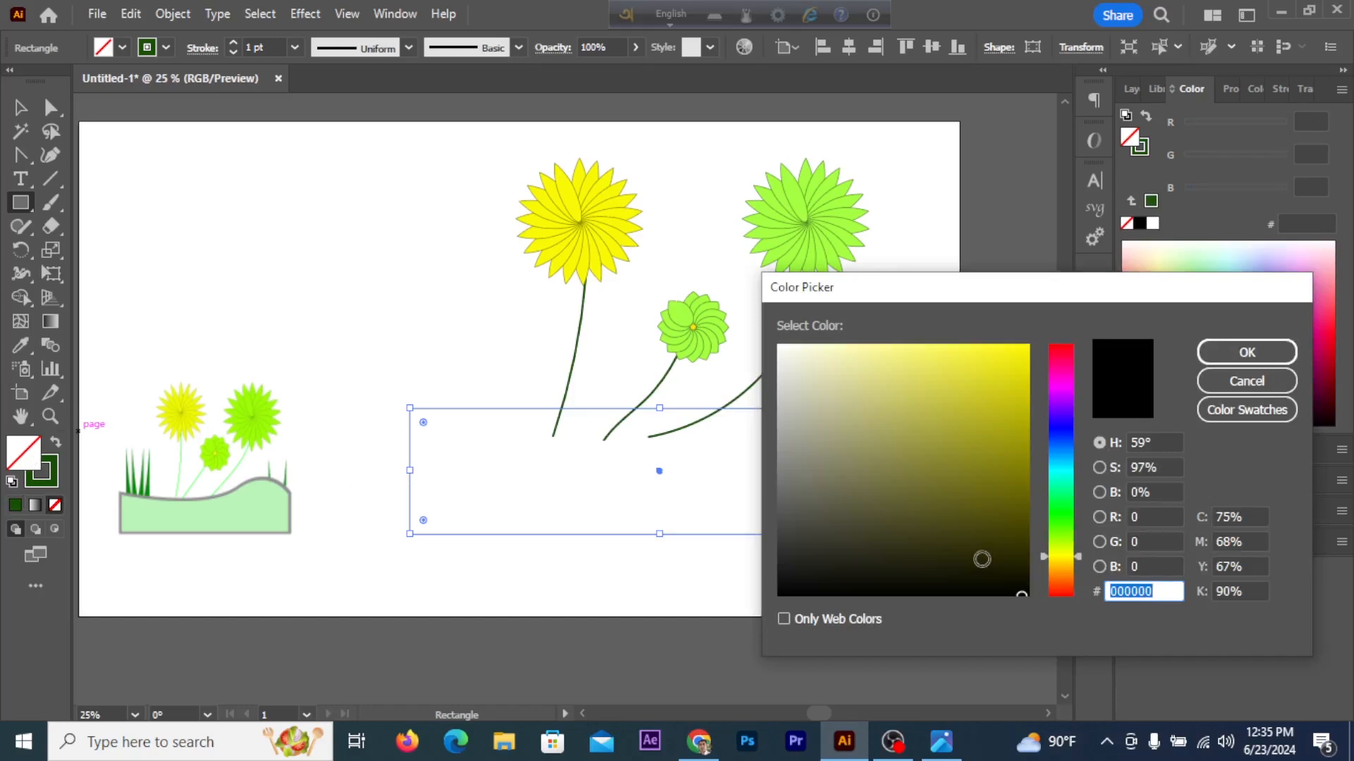
pyautogui.moveTo(1061, 550); pyautogui.dragTo(1063, 487)
pyautogui.moveTo(968, 347); pyautogui.dragTo(960, 348)
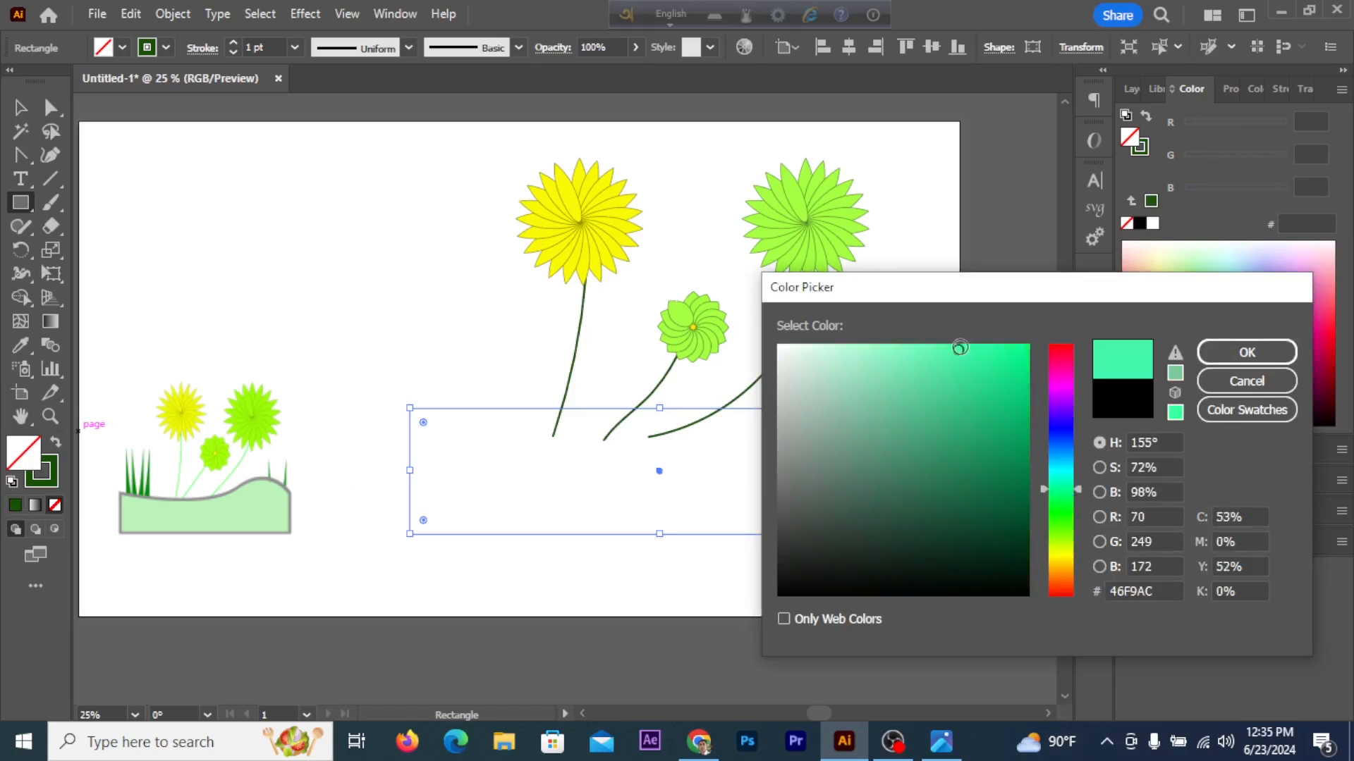
pyautogui.click(1245, 356)
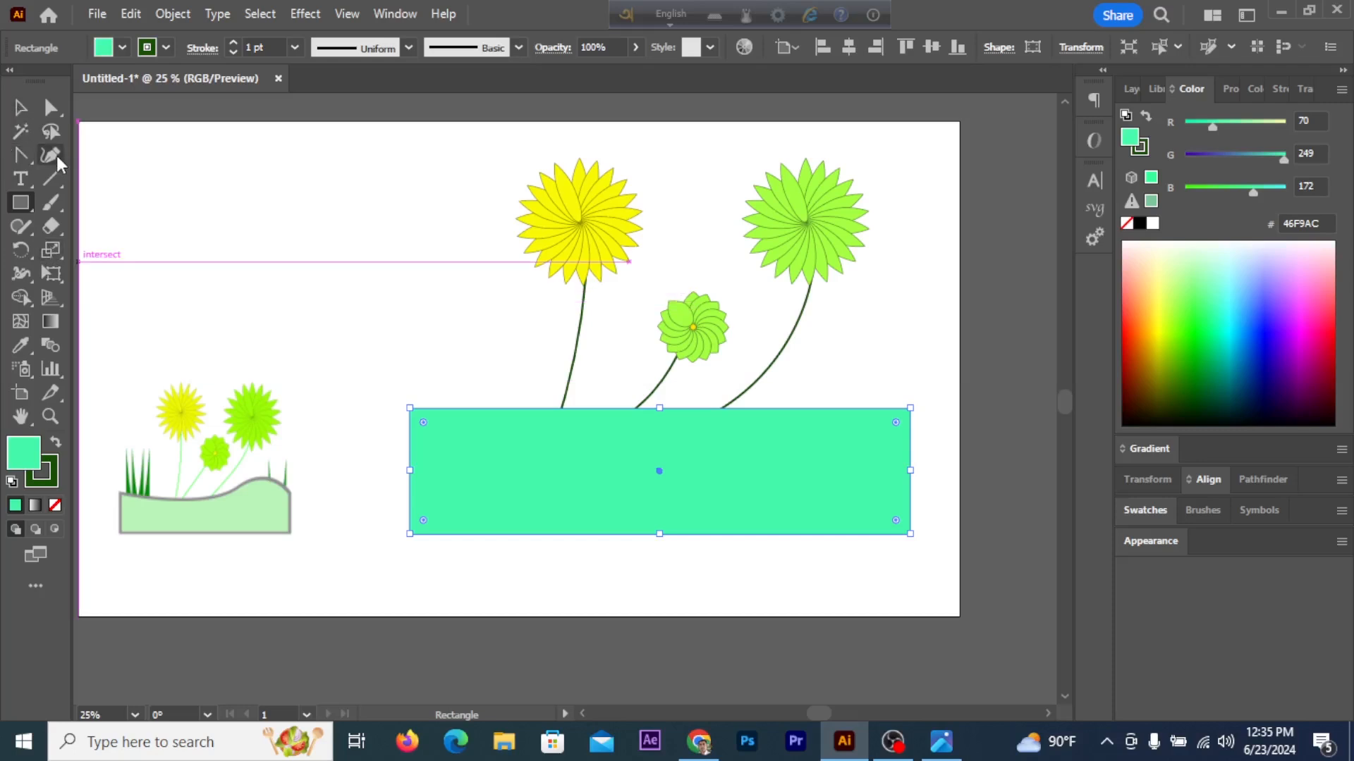
pyautogui.click(21, 107)
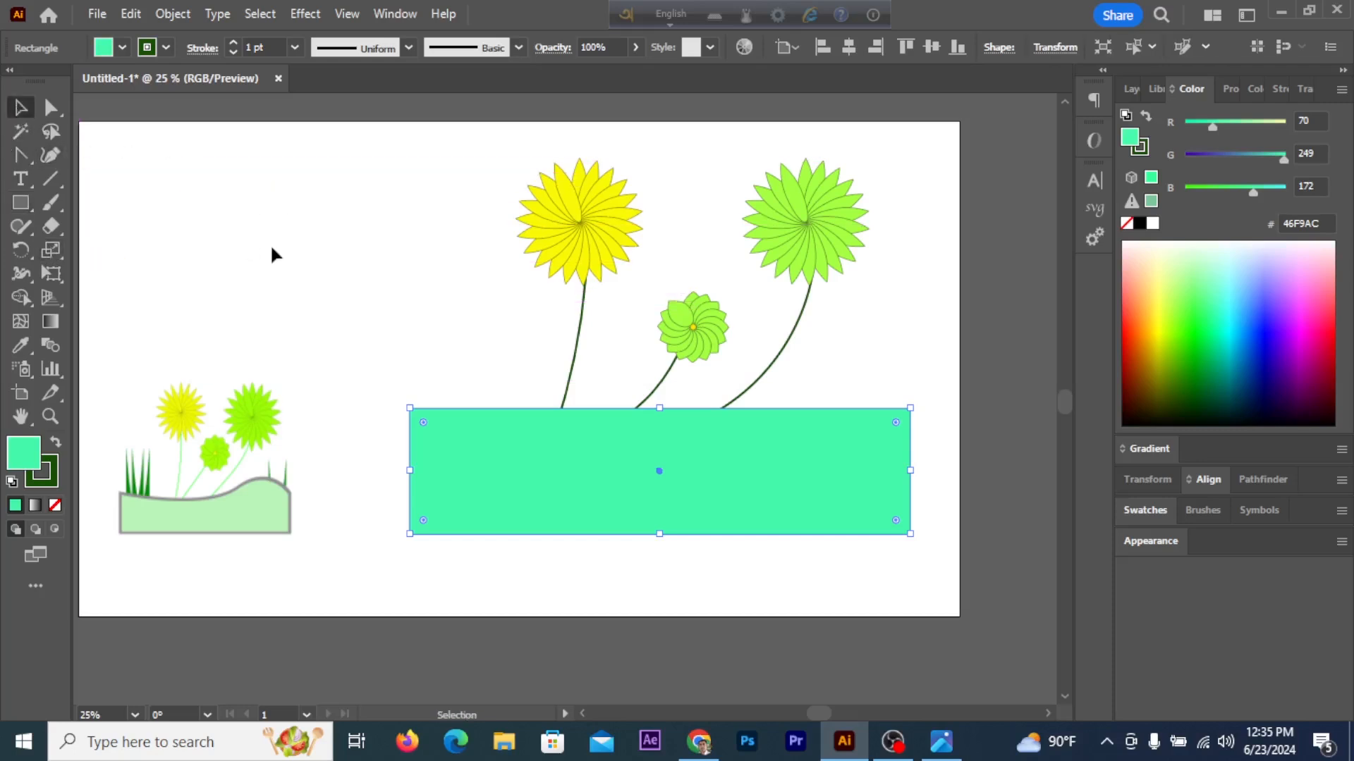
pyautogui.click(395, 400)
pyautogui.click(420, 426)
pyautogui.click(22, 179)
pyautogui.click(19, 152)
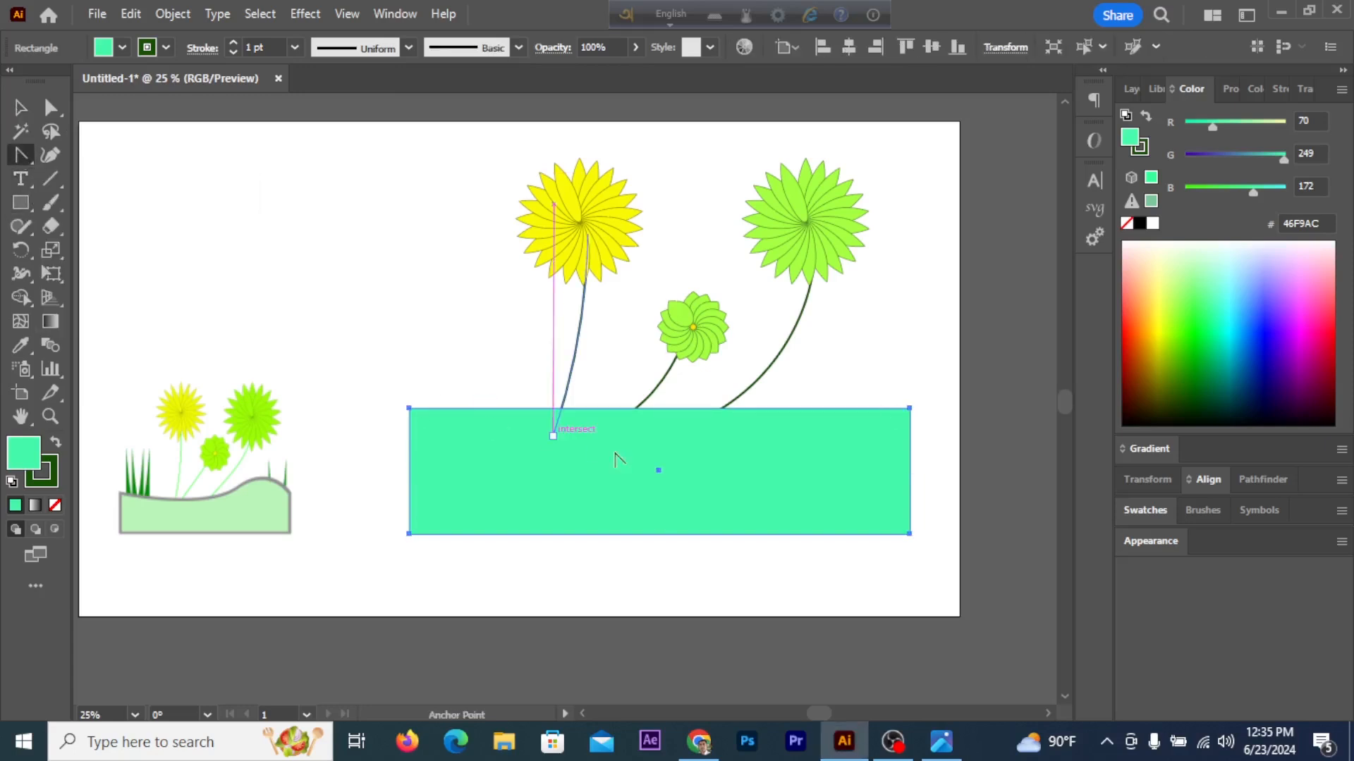
pyautogui.click(640, 411)
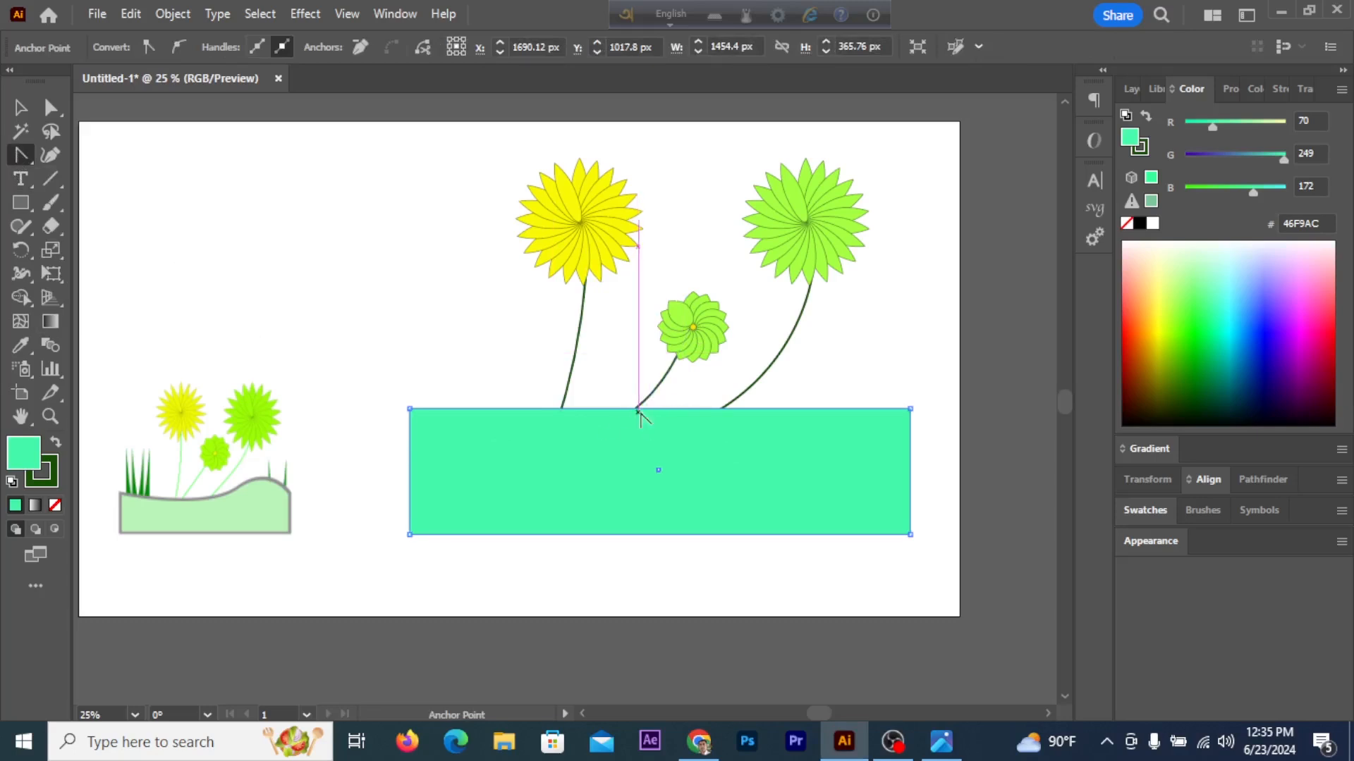
pyautogui.click(20, 107)
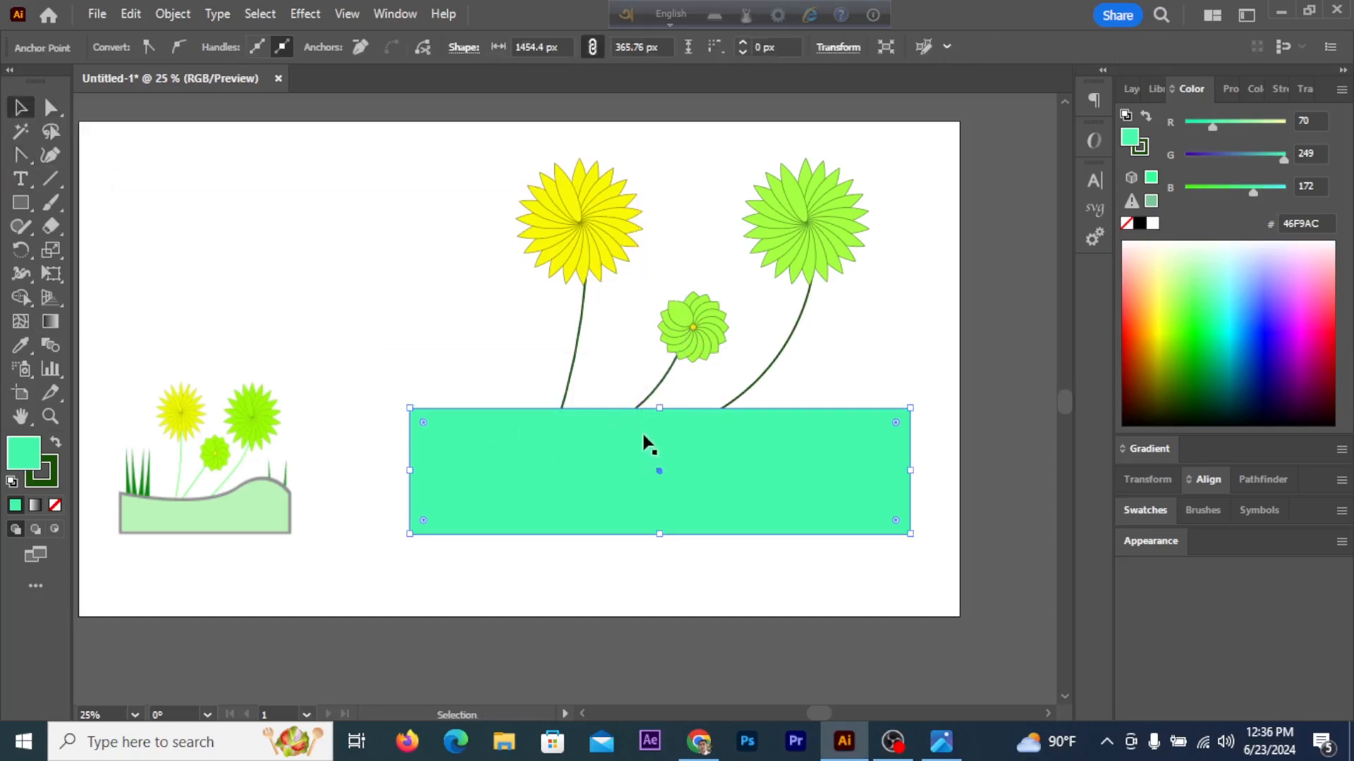
pyautogui.click(50, 108)
pyautogui.moveTo(657, 408); pyautogui.dragTo(643, 418)
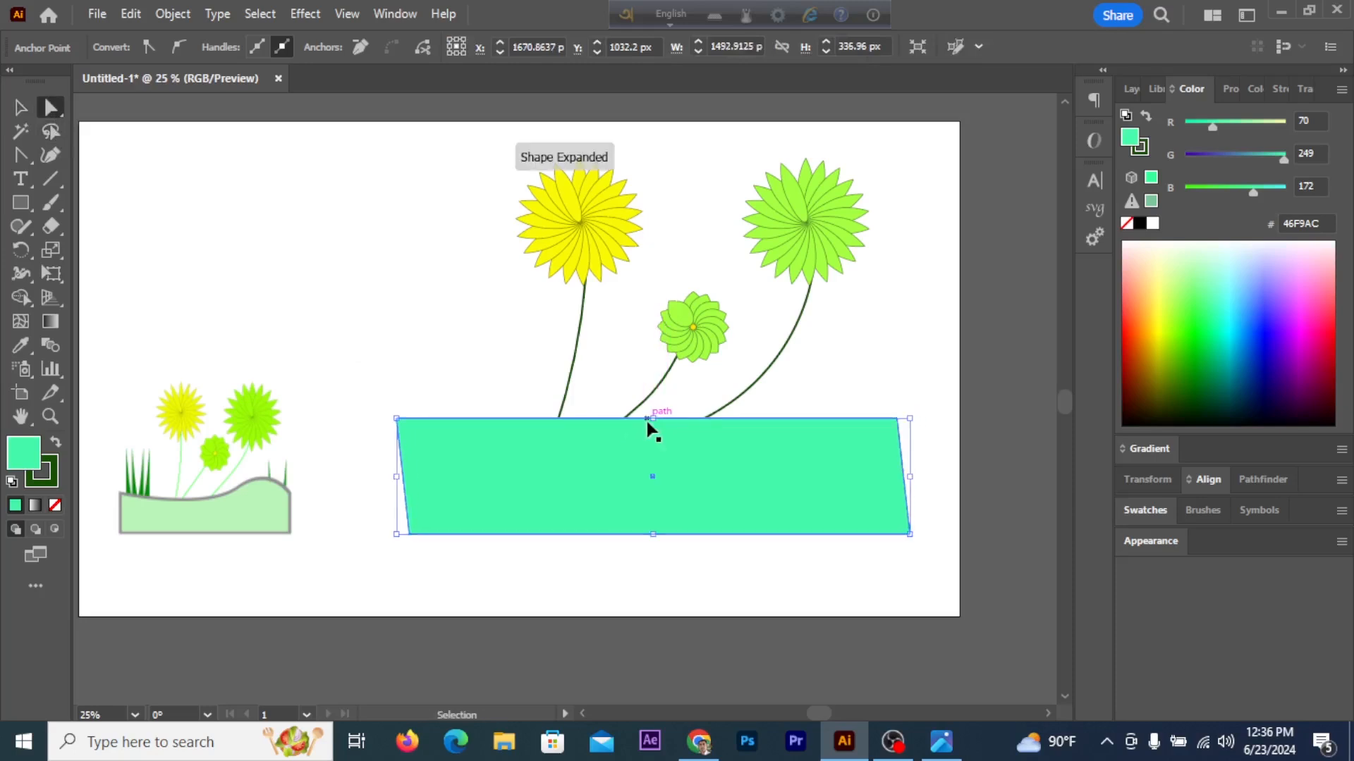
pyautogui.hotkey('ctrl', 'z')
# - Add an anchor point near the middle of the ground rectangle's upper edge and move it slightly down
pyautogui.click(24, 158)
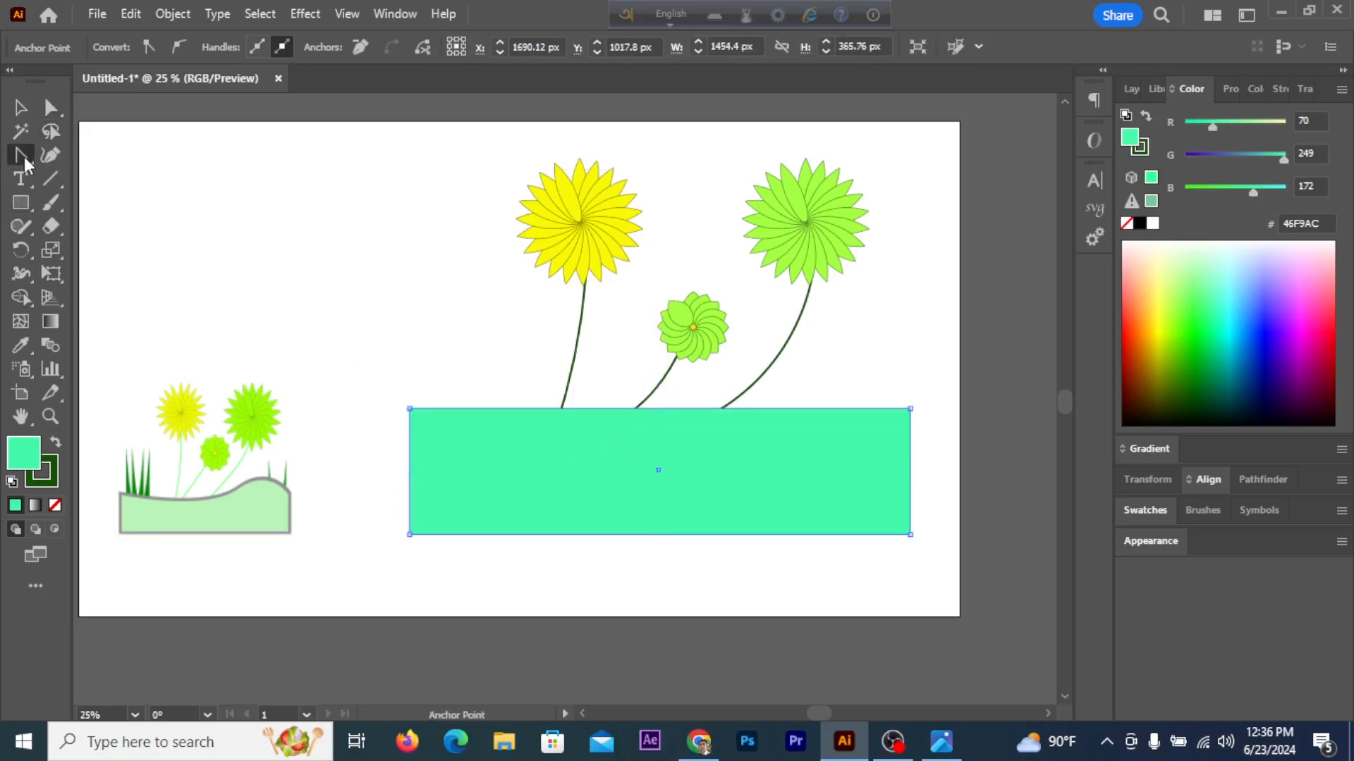
pyautogui.moveTo(27, 154); pyautogui.dragTo(82, 175)
pyautogui.click(647, 409)
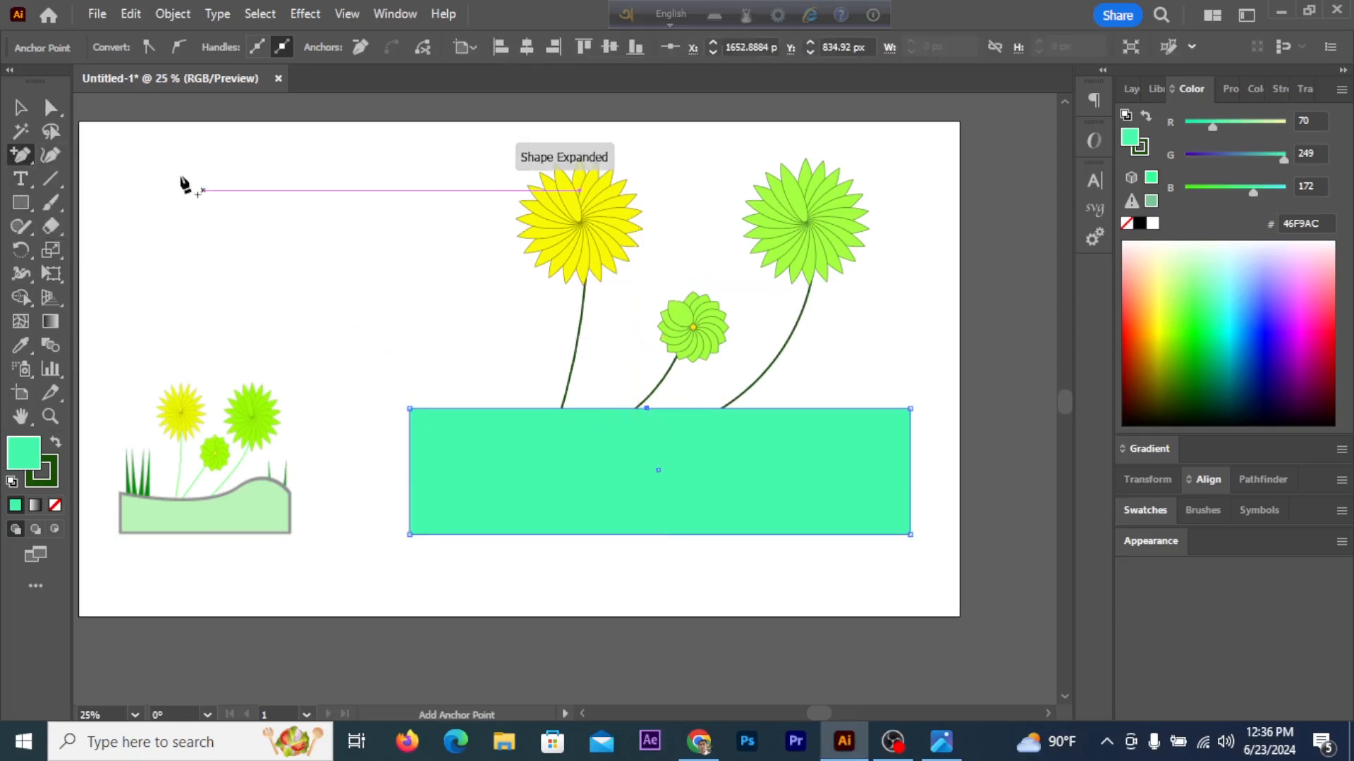
pyautogui.click(50, 107)
pyautogui.moveTo(647, 409)
pyautogui.mouseDown()
pyautogui.moveTo(736, 428)
pyautogui.moveTo(642, 414)
pyautogui.mouseUp()
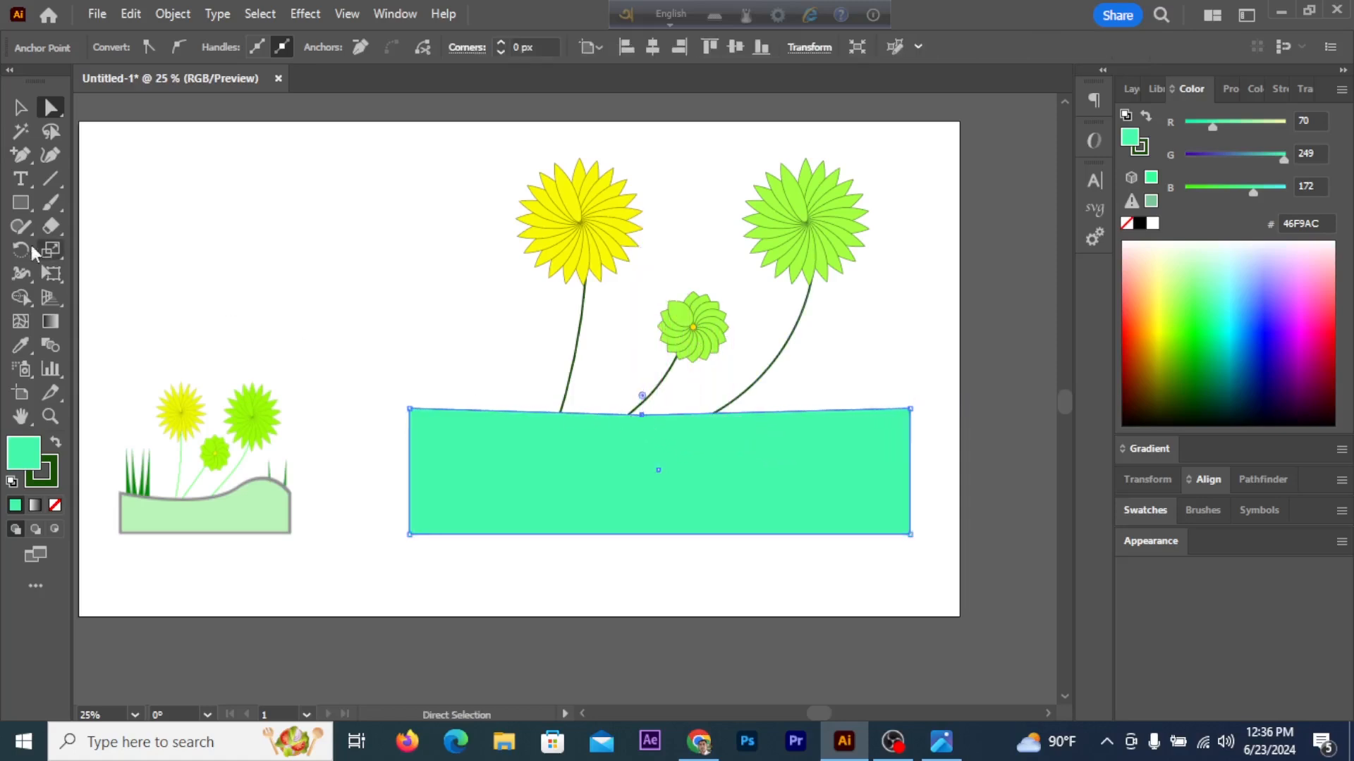
# - Curve the ground's upper edge into a wave with the Anchor Point tool, dipping under the yellow flower and rising under the spiky green one
pyautogui.click(20, 155)
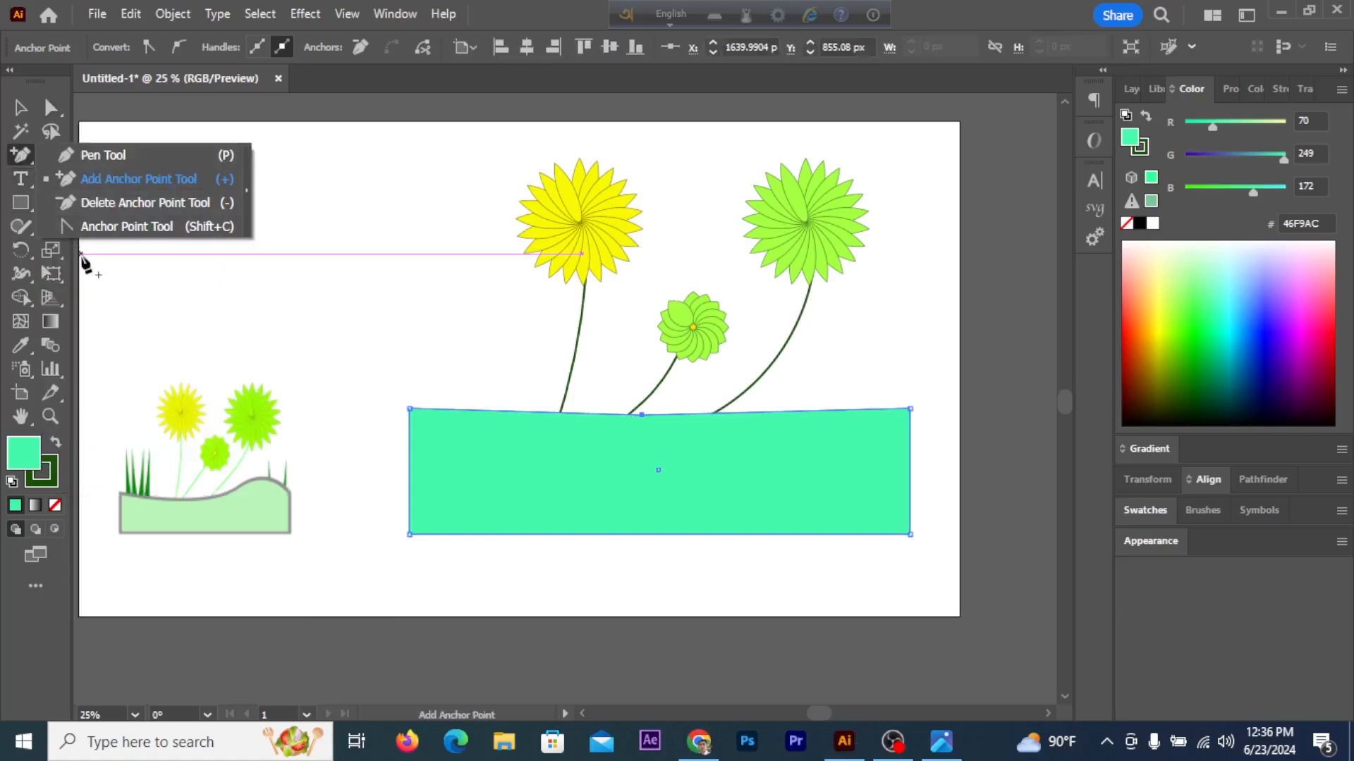
pyautogui.click(113, 227)
pyautogui.moveTo(641, 416); pyautogui.dragTo(766, 382)
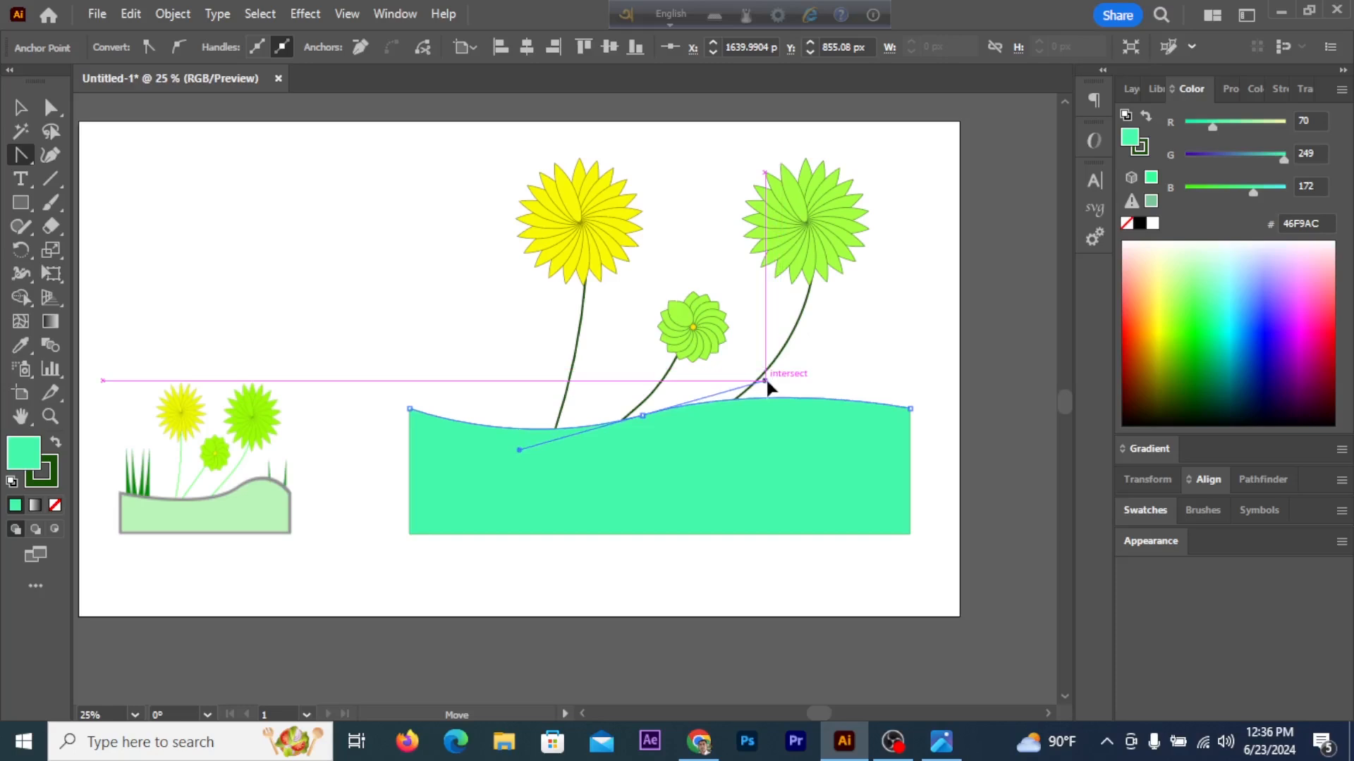
pyautogui.moveTo(766, 378); pyautogui.dragTo(765, 378)
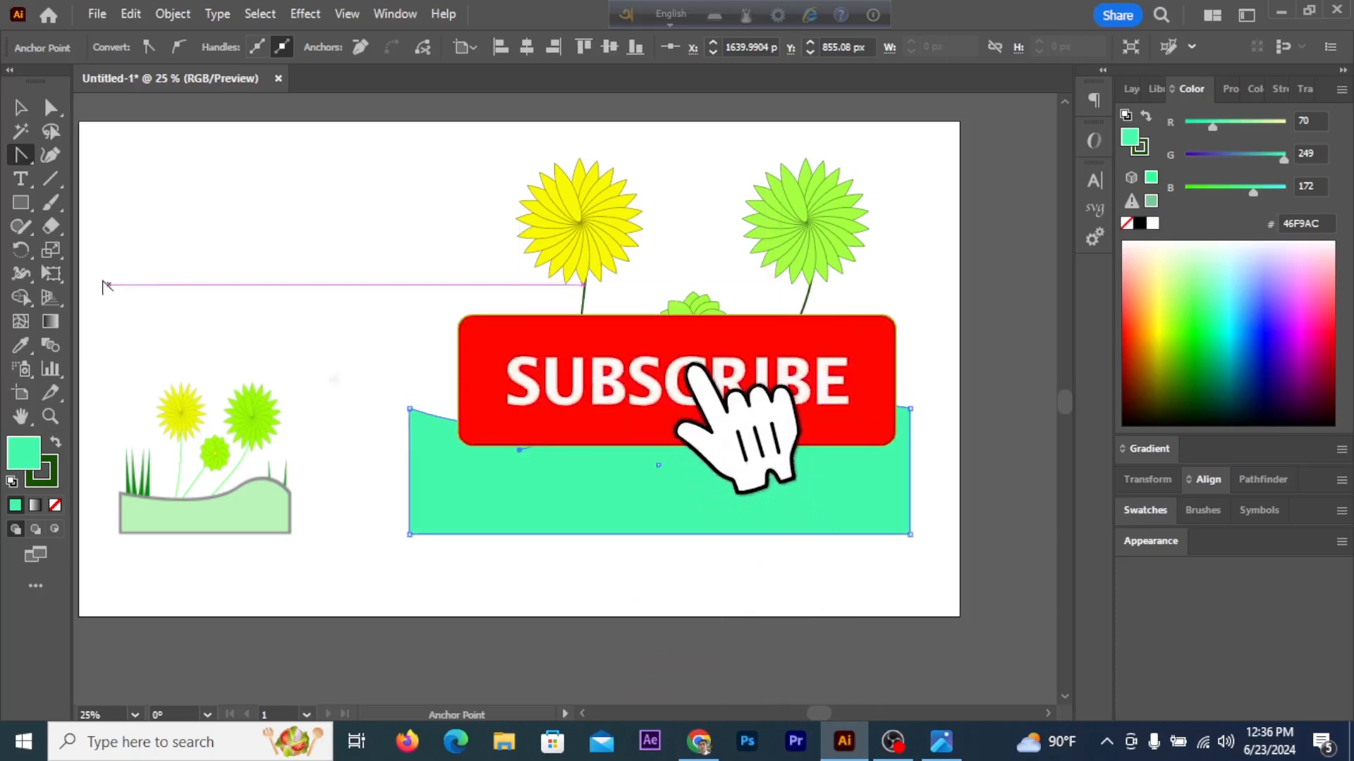
pyautogui.click(20, 110)
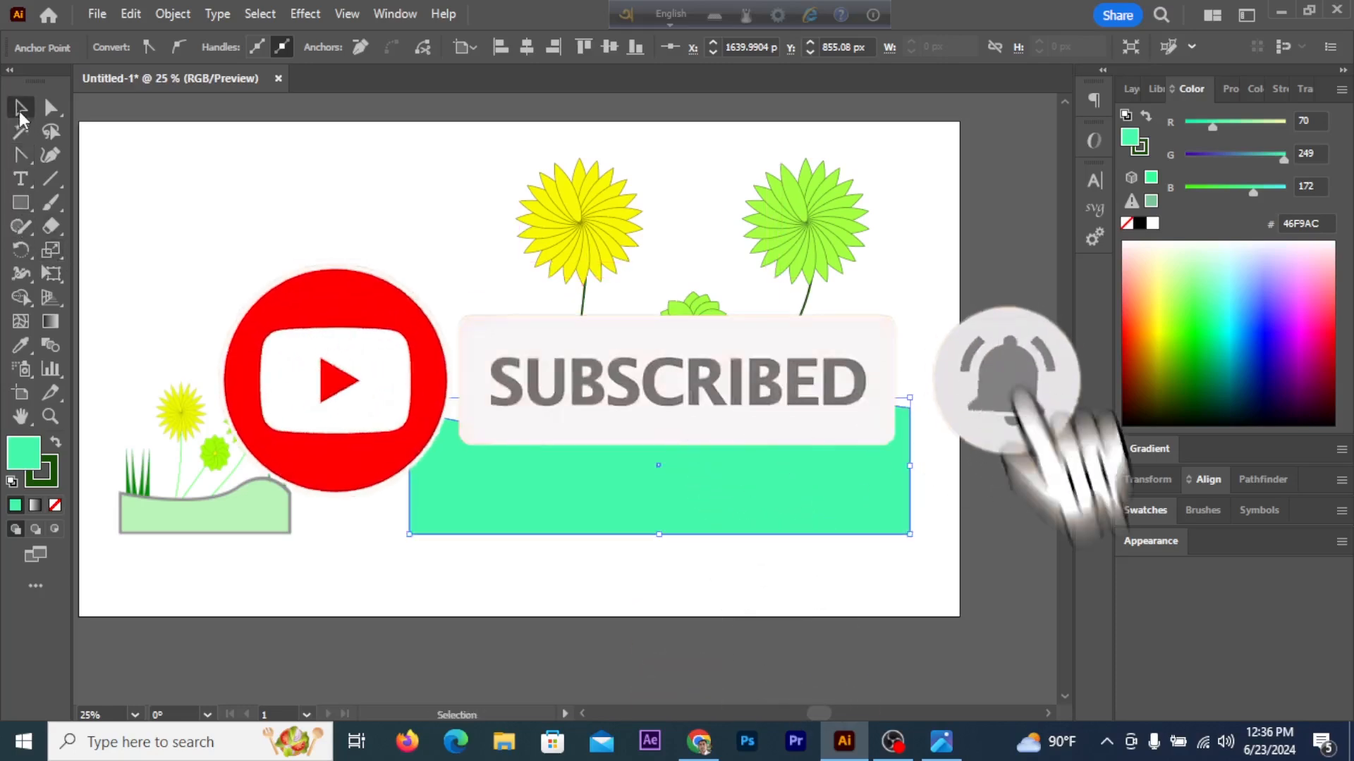
pyautogui.hotkey('ctrl', 'shift', 'a')
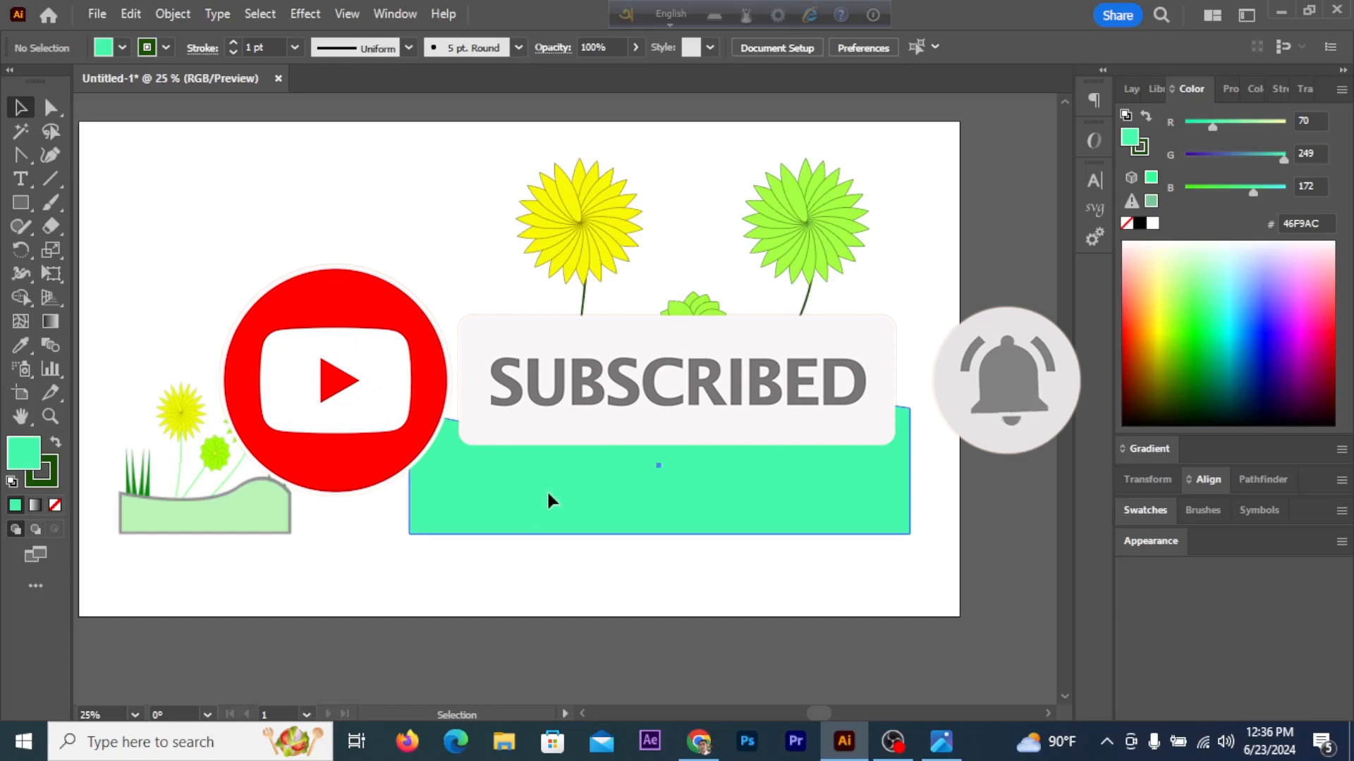
# - Set the ground shape's stroke weight to 25 pt
pyautogui.click(548, 494)
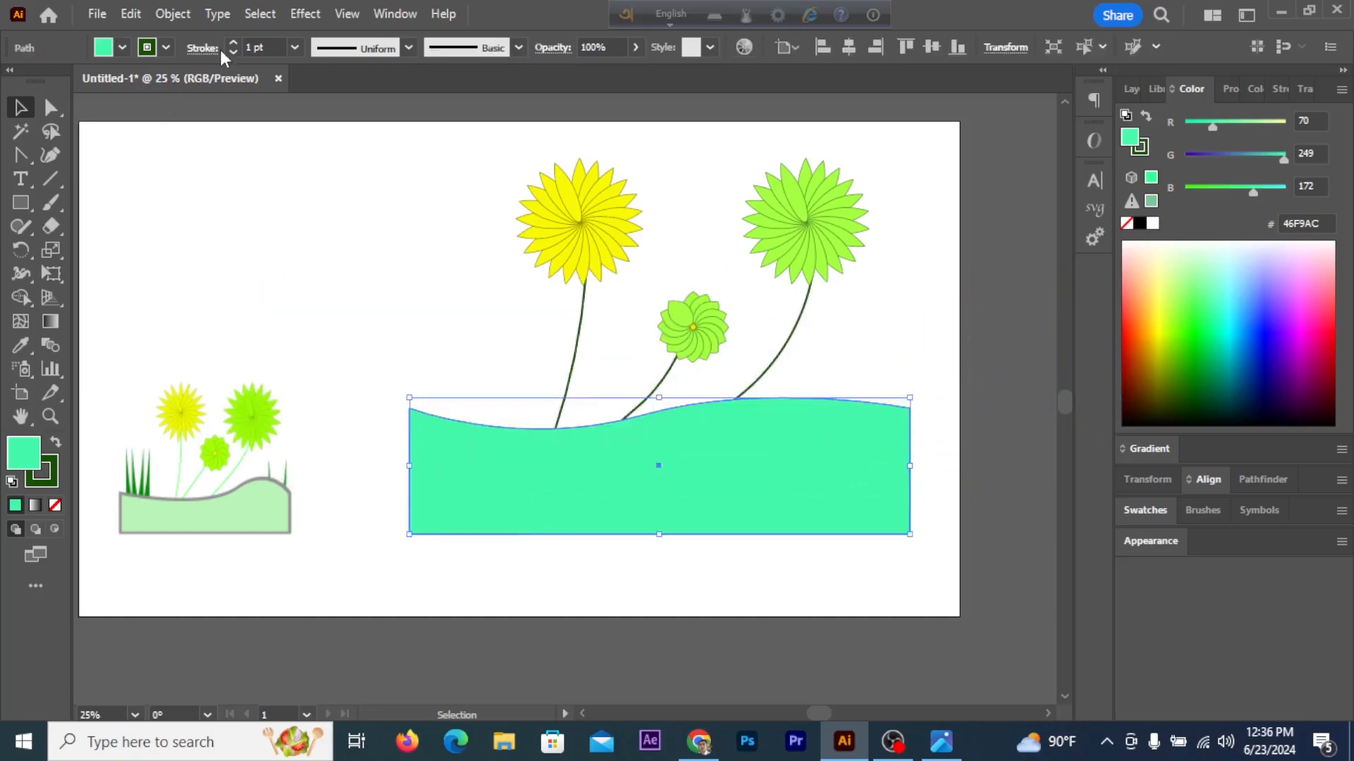
pyautogui.click(233, 44)
pyautogui.click(233, 43)
pyautogui.click(233, 43)
pyautogui.click(233, 44)
pyautogui.click(233, 44)
pyautogui.click(233, 44)
pyautogui.click(233, 44)
pyautogui.click(234, 43)
pyautogui.click(234, 44)
pyautogui.click(233, 44)
pyautogui.click(233, 43)
pyautogui.click(234, 43)
pyautogui.click(233, 44)
pyautogui.click(233, 44)
pyautogui.click(233, 43)
pyautogui.click(233, 44)
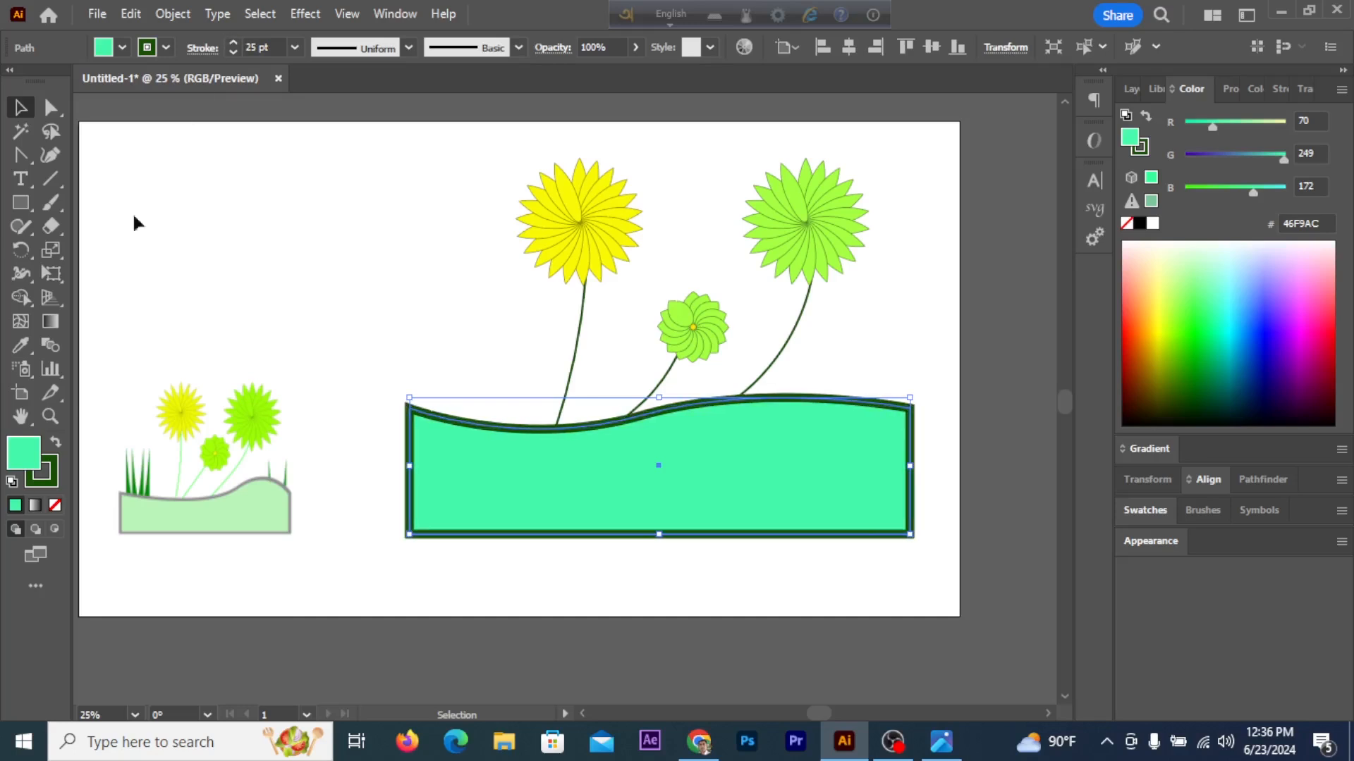
# - Set the ground shape's stroke colour to light grey C0C4BF
pyautogui.doubleClick(57, 484)
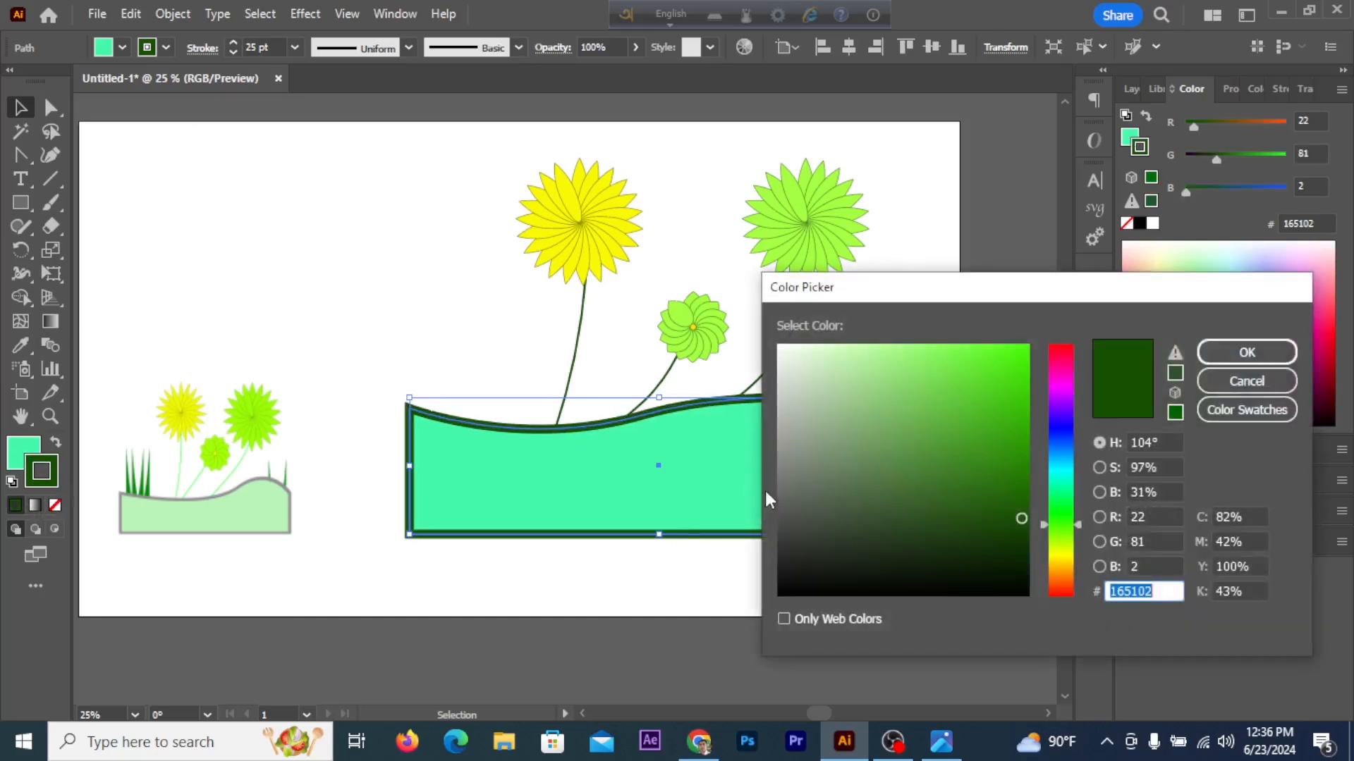
pyautogui.write('c0c4bf')
pyautogui.click(1246, 352)
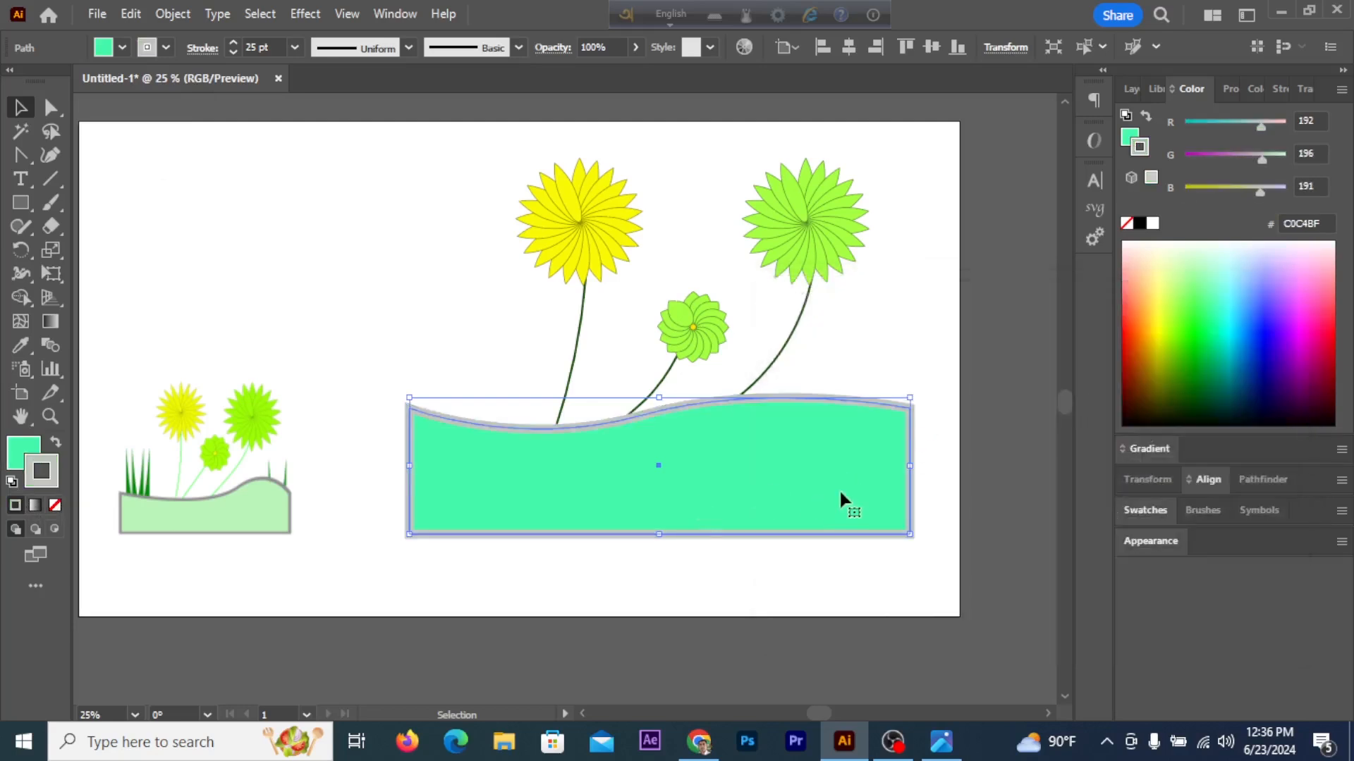
# - Paste a copy of the grey-outlined ground shape
pyautogui.press('a')
pyautogui.hotkey('ctrl', 'c')
pyautogui.hotkey('ctrl', 'v')
pyautogui.press('v')
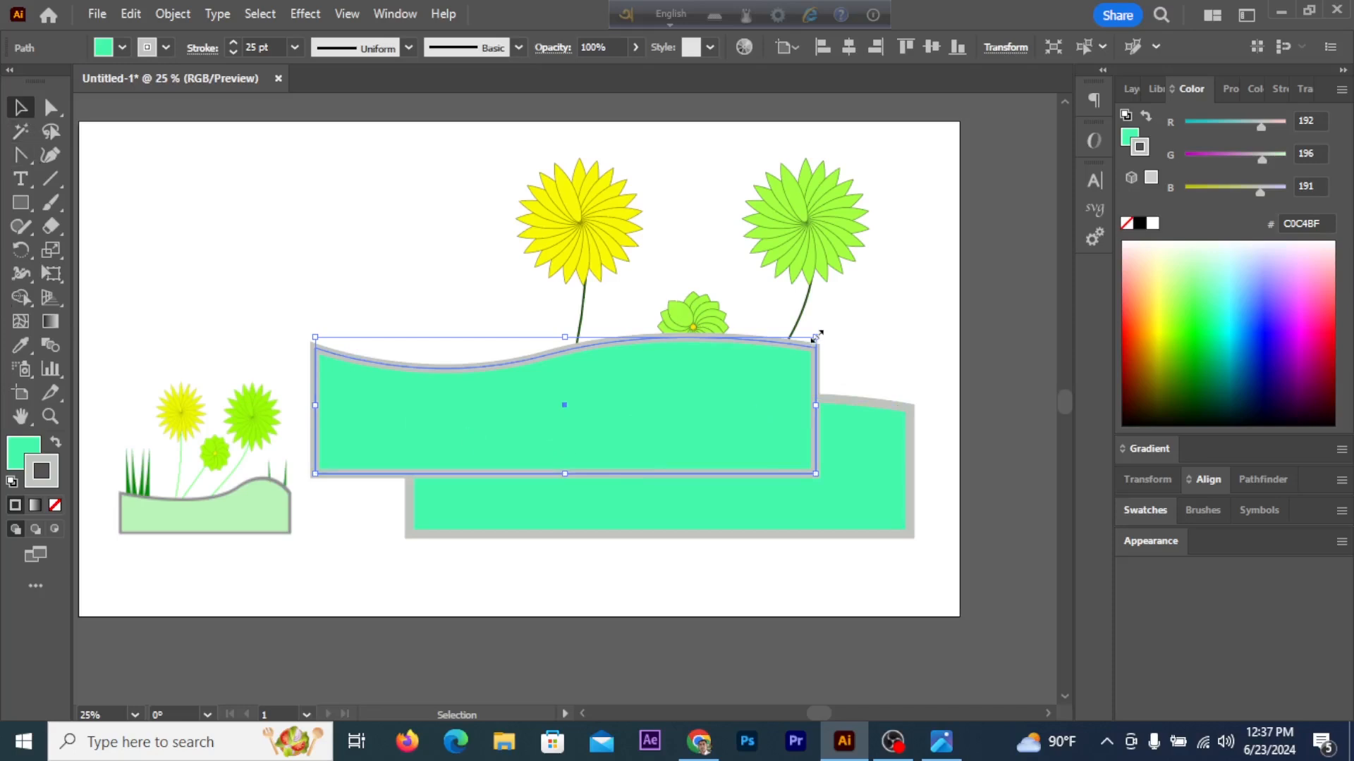
# - Scale the ground copy to about 1419 × 370 px and fit it inside the original so the grey border looks thicker
pyautogui.moveTo(816, 336); pyautogui.dragTo(755, 367)
pyautogui.moveTo(620, 413); pyautogui.dragTo(698, 456)
pyautogui.moveTo(856, 408); pyautogui.dragTo(873, 404)
pyautogui.moveTo(875, 458); pyautogui.dragTo(906, 459)
pyautogui.moveTo(662, 510); pyautogui.dragTo(664, 532)
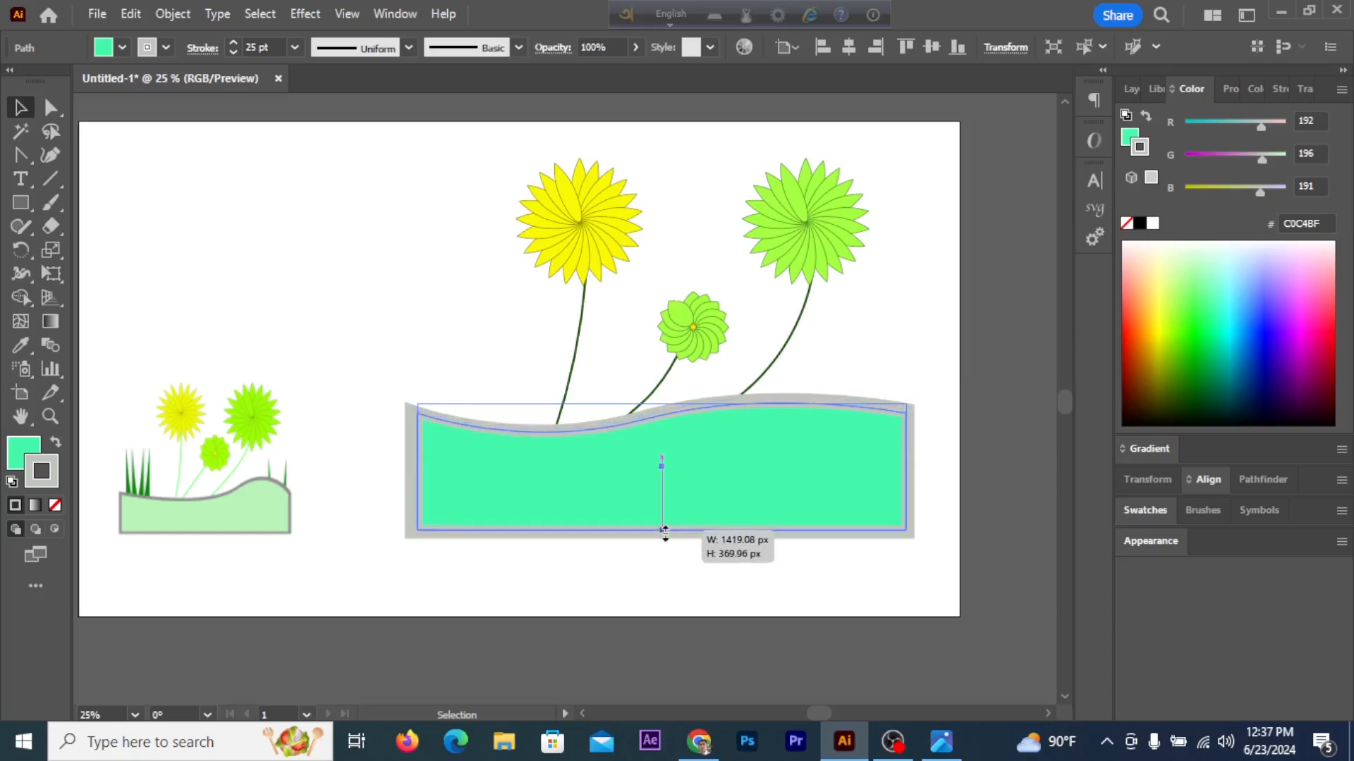
pyautogui.moveTo(664, 532); pyautogui.dragTo(664, 530)
pyautogui.click(672, 604)
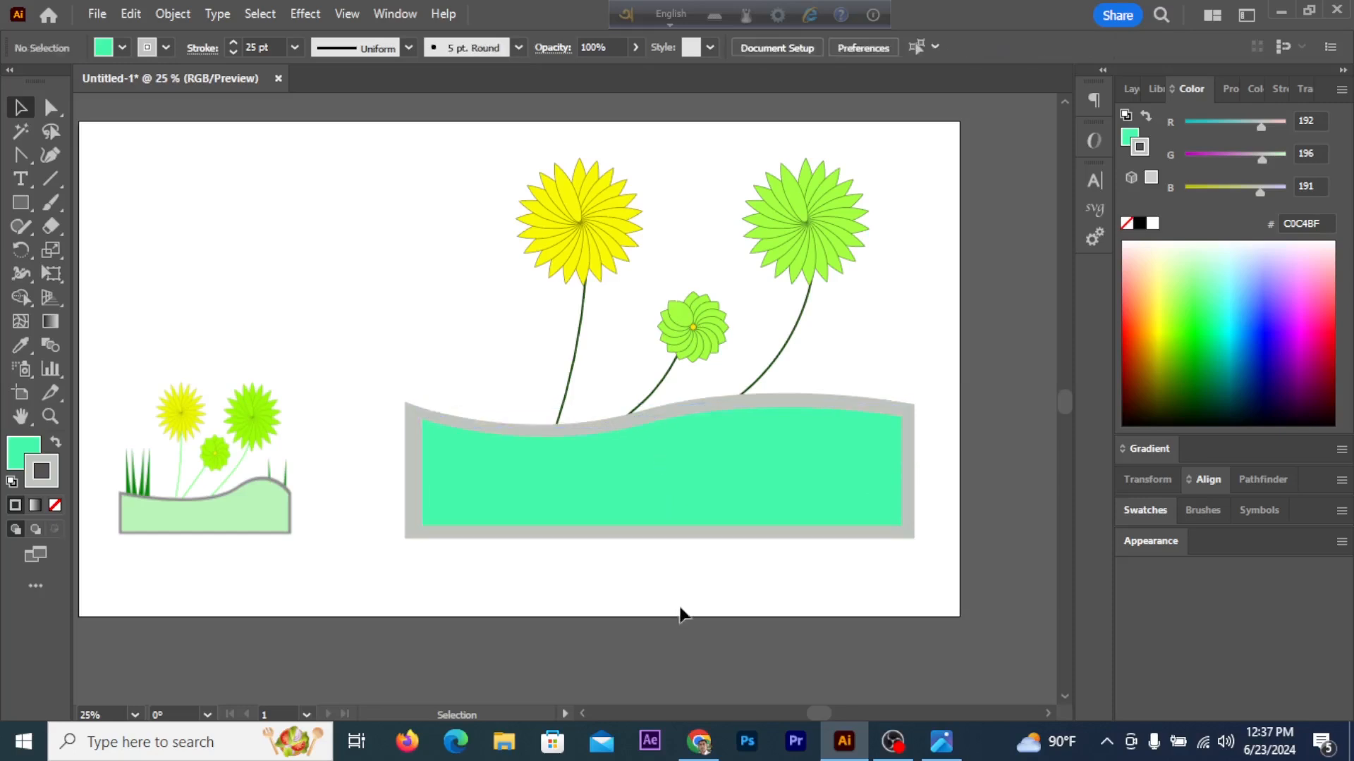
# - Draw an upright rectangle of about 181 × 308 px overlapping the ground's upper edge at its left end
pyautogui.click(20, 202)
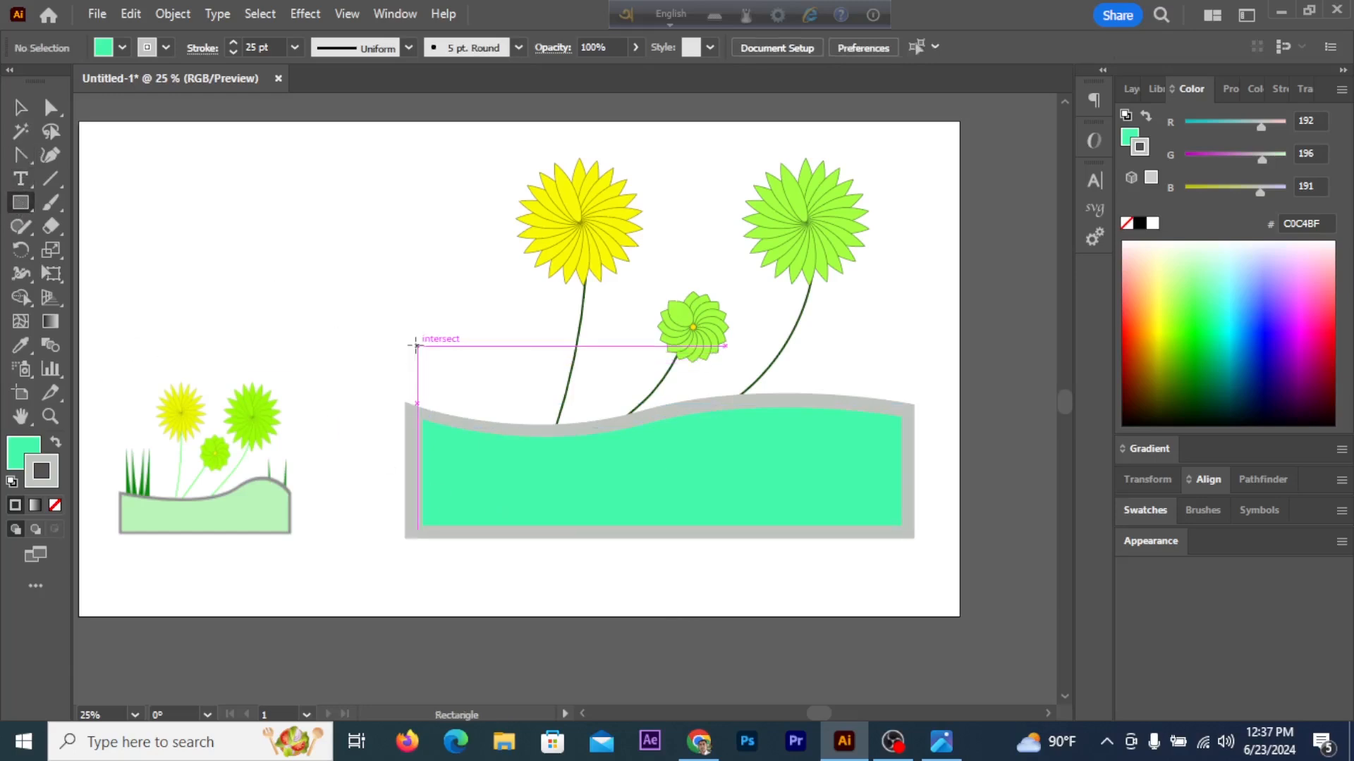
pyautogui.moveTo(422, 331); pyautogui.dragTo(485, 437)
# - Try to add an anchor point in the middle of the small rectangle's upper edge
pyautogui.click(19, 154)
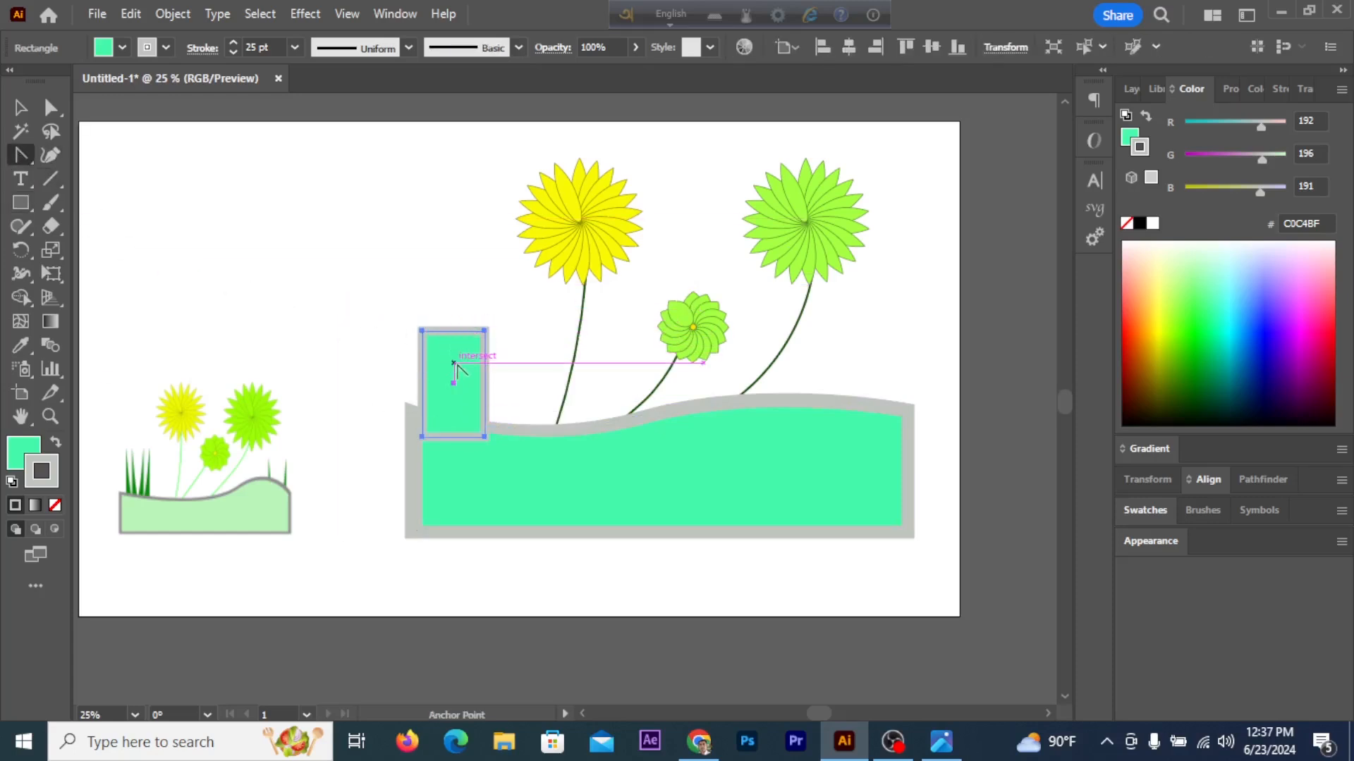
pyautogui.press('a')
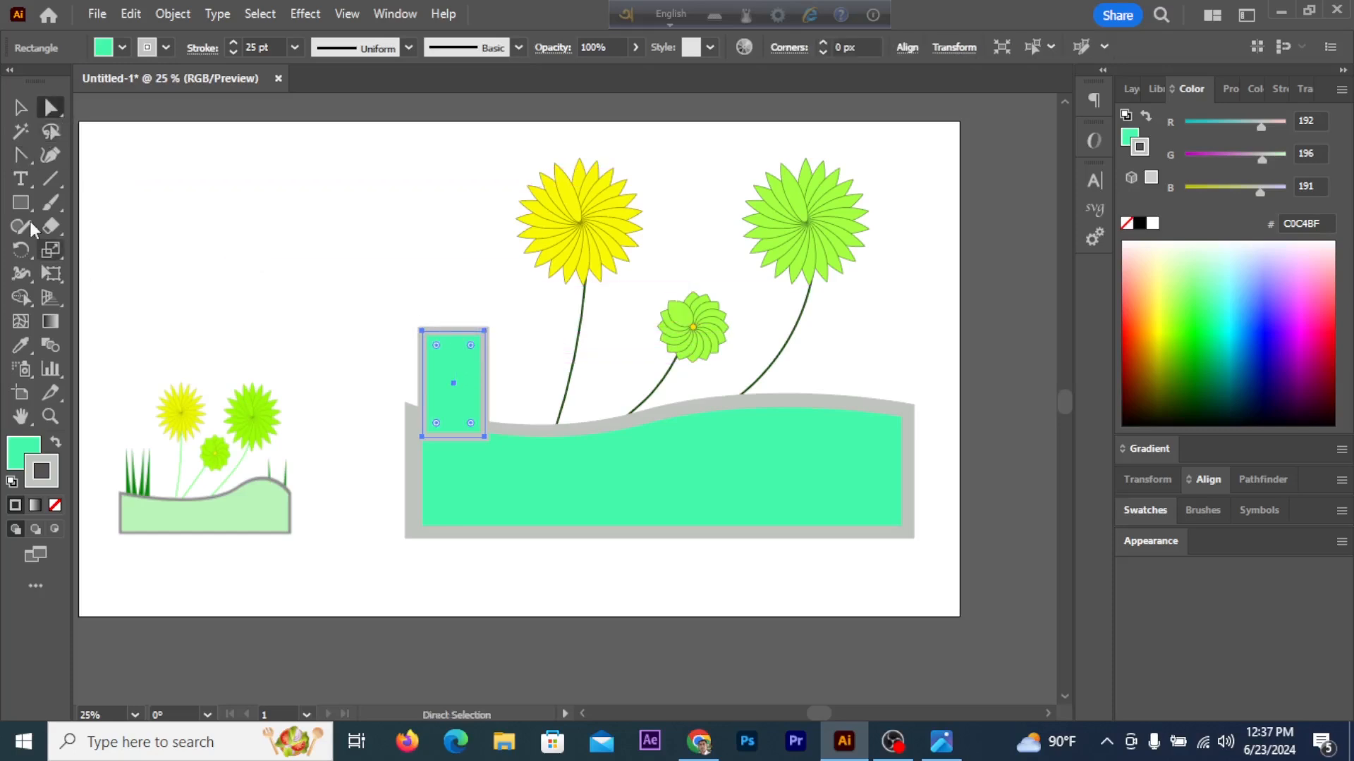
pyautogui.moveTo(23, 153); pyautogui.dragTo(77, 175)
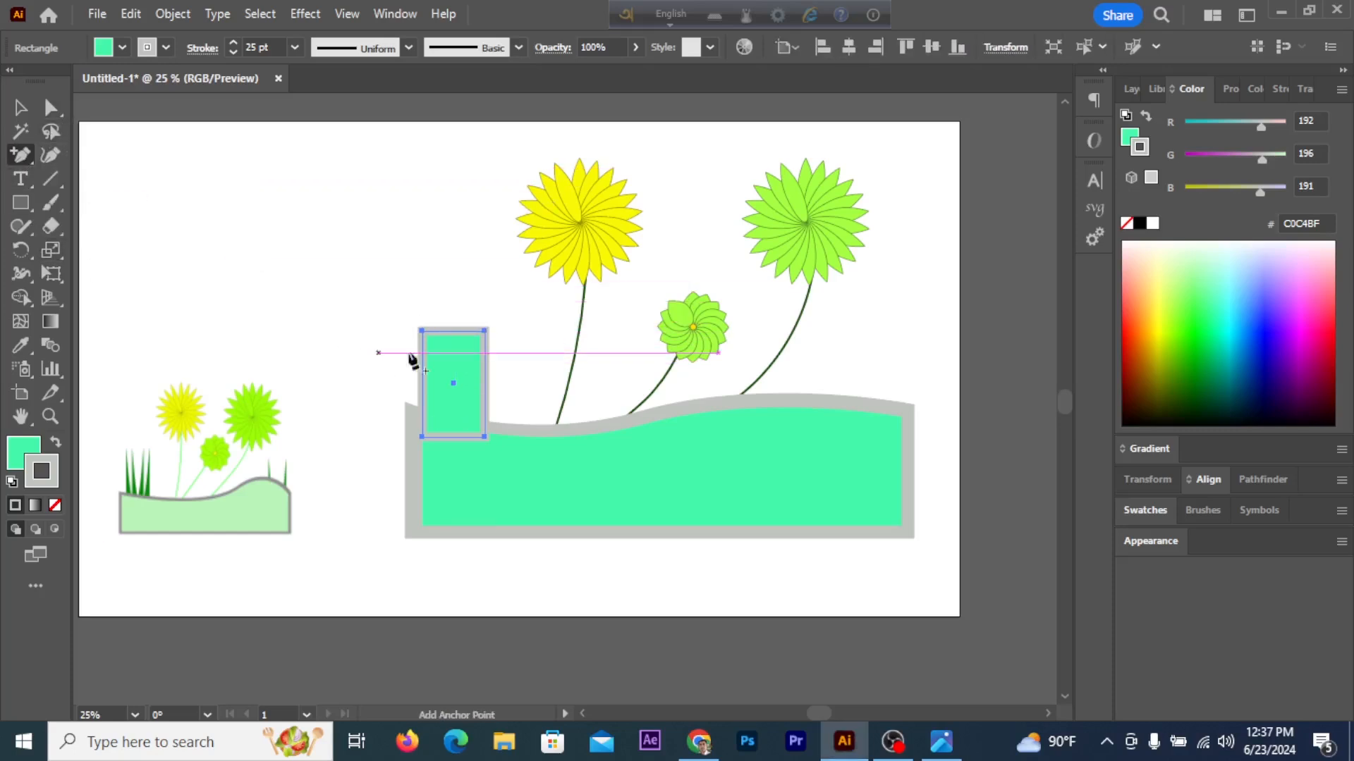
pyautogui.click(453, 332)
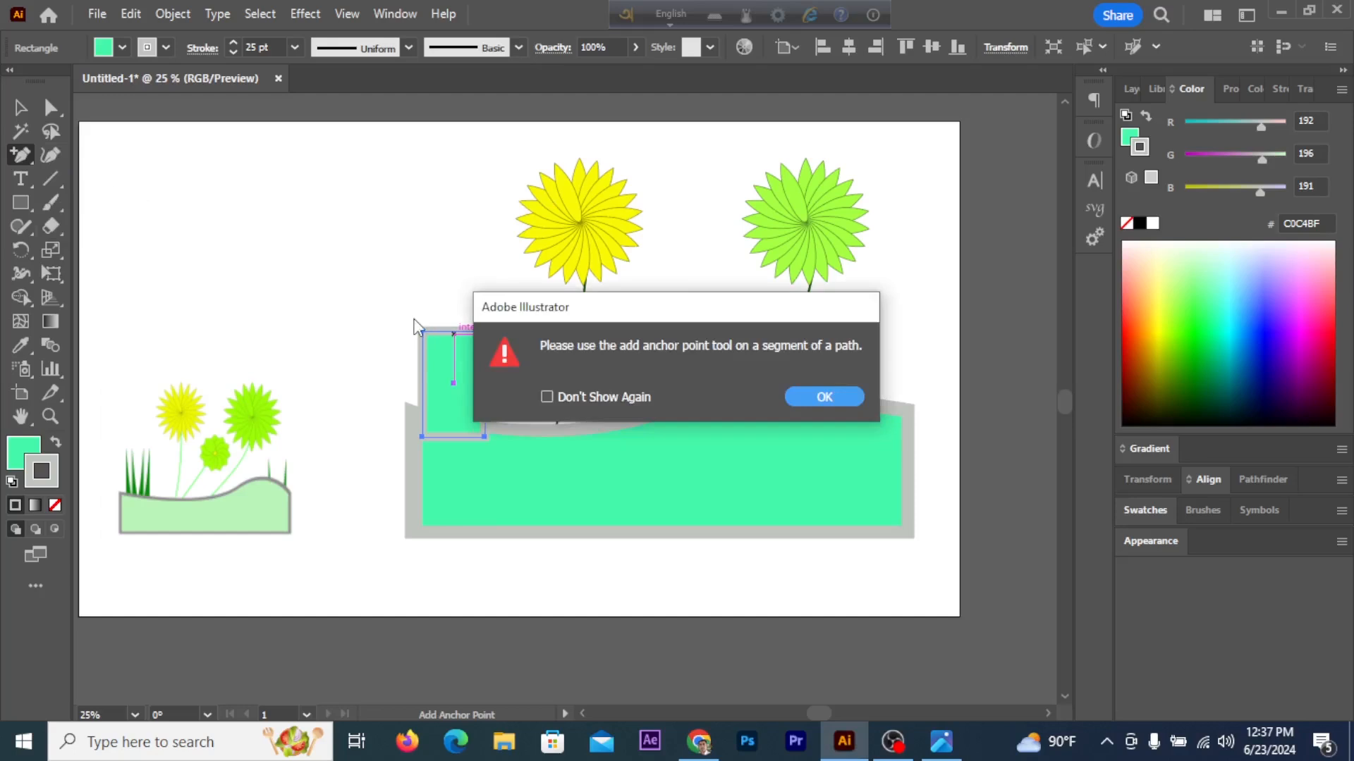
pyautogui.click(811, 393)
pyautogui.click(20, 107)
pyautogui.click(21, 159)
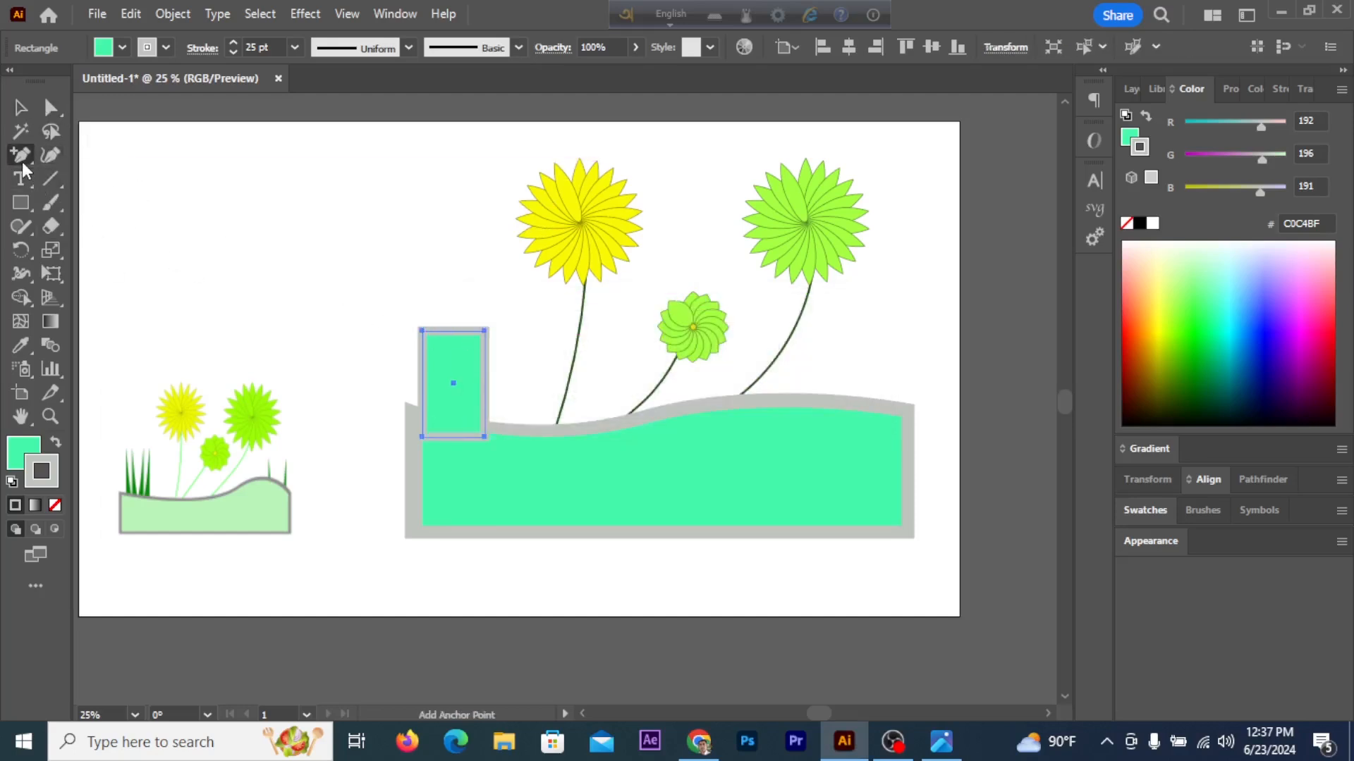
pyautogui.click(447, 332)
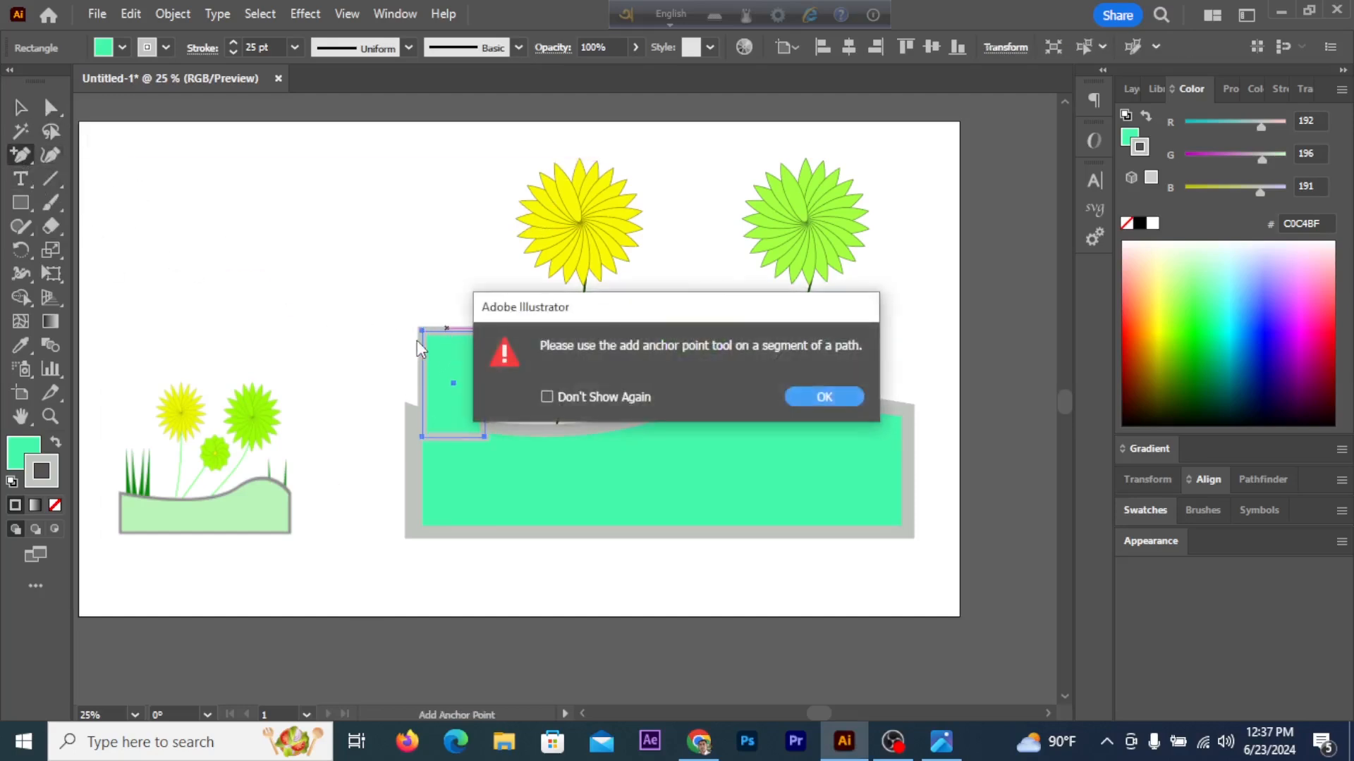
pyautogui.click(790, 396)
# - Shift the small rectangle slightly right and bend its upper edge down into a deep U with the Anchor Point tool, leaving two spikes
pyautogui.click(50, 107)
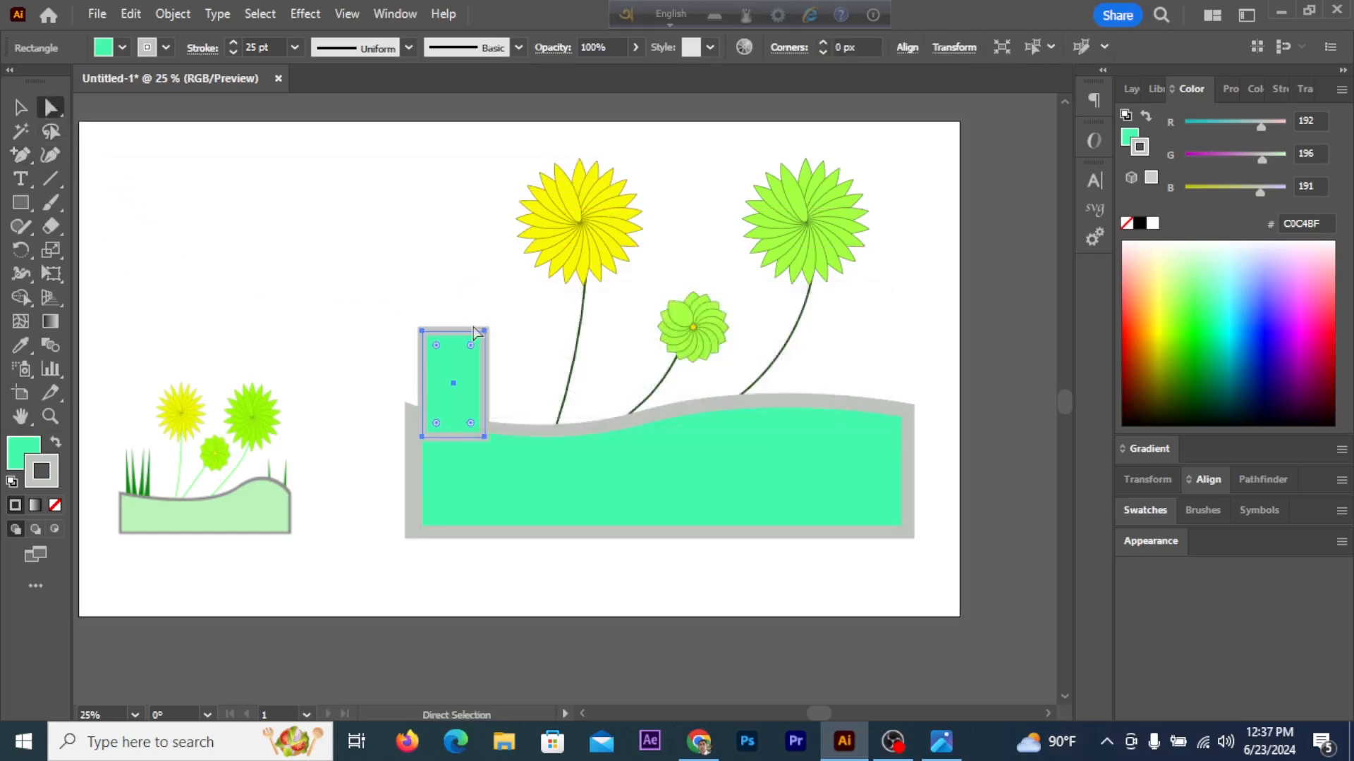
pyautogui.moveTo(450, 330)
pyautogui.mouseDown()
pyautogui.moveTo(450, 365)
pyautogui.moveTo(446, 316)
pyautogui.moveTo(452, 335)
pyautogui.moveTo(446, 322)
pyautogui.moveTo(463, 330)
pyautogui.mouseUp()
pyautogui.click(20, 154)
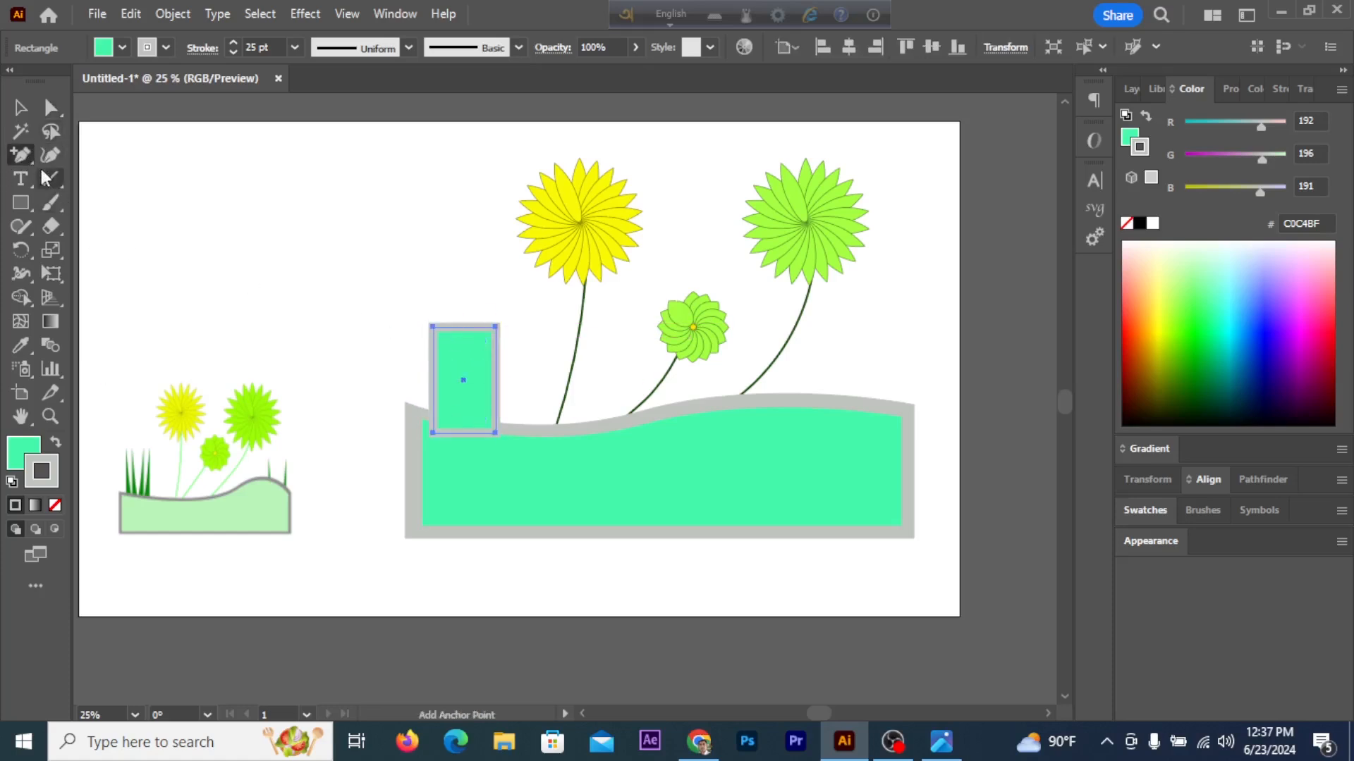
pyautogui.moveTo(20, 154); pyautogui.dragTo(84, 230)
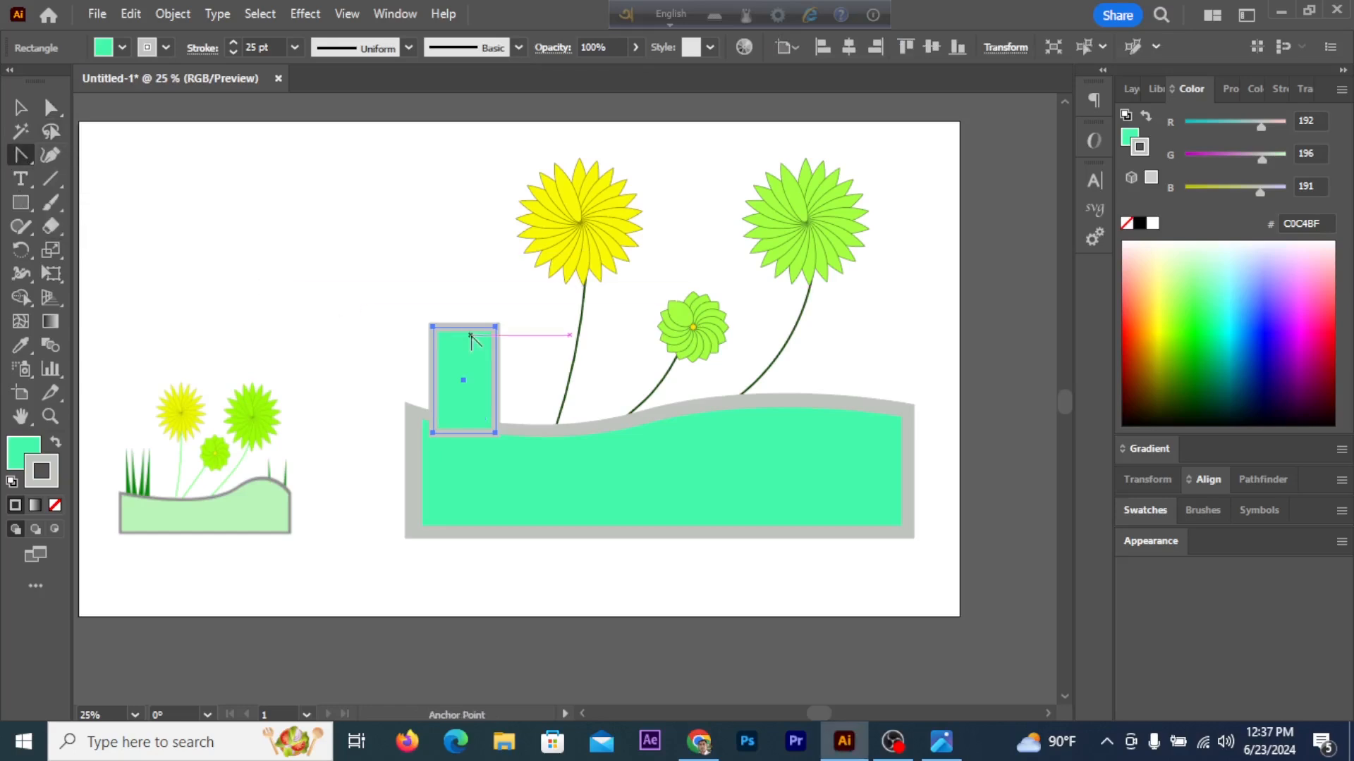
pyautogui.moveTo(462, 330); pyautogui.dragTo(469, 413)
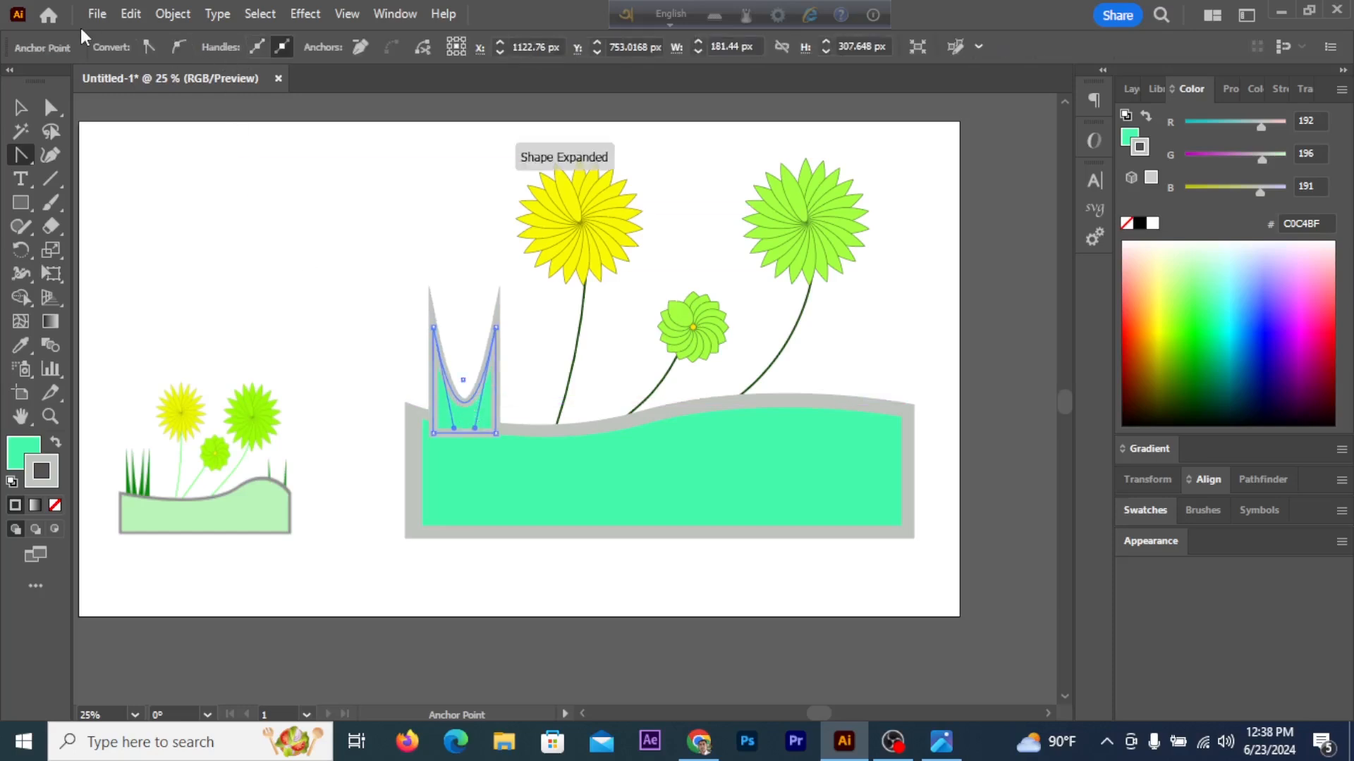
# - Give the two-spiked shape a 4 pt stroke and colour both its stroke and fill dark green 005614
pyautogui.click(20, 107)
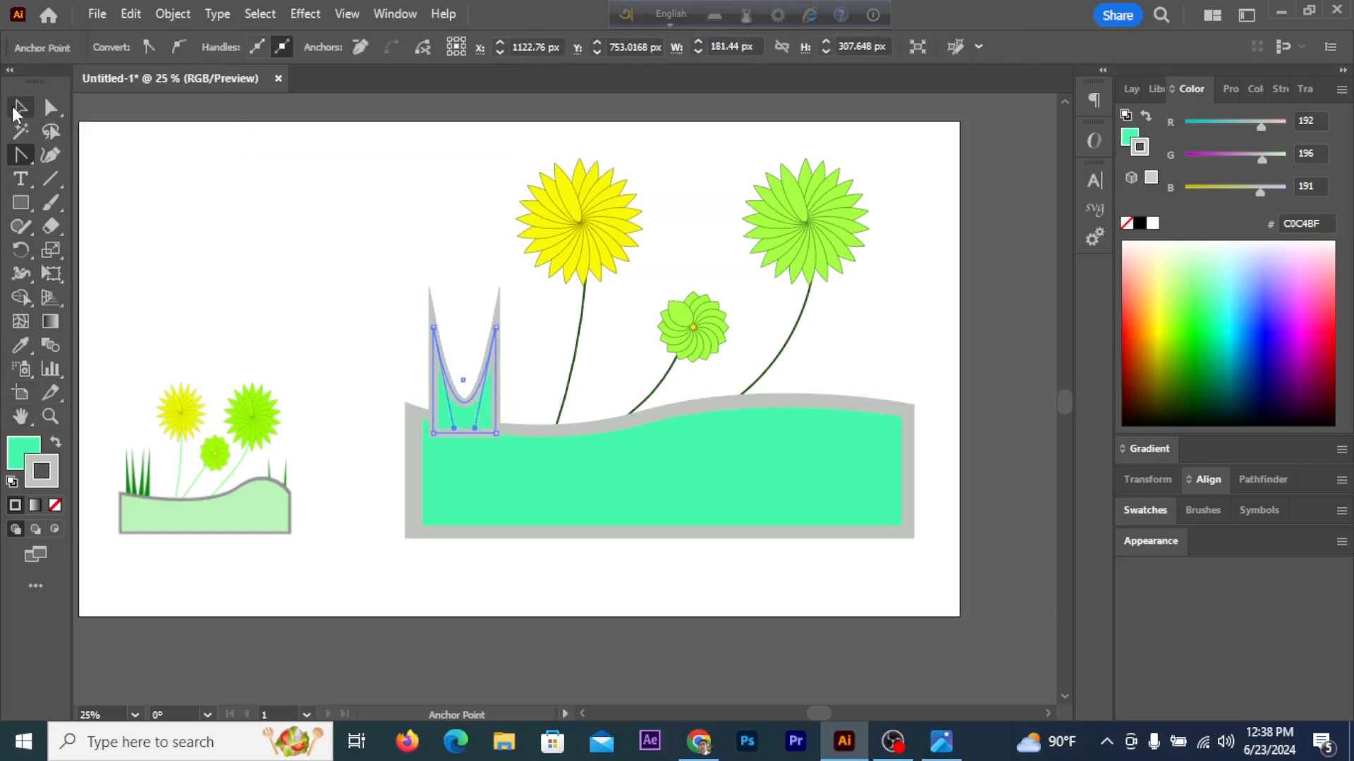
pyautogui.click(286, 205)
pyautogui.click(459, 386)
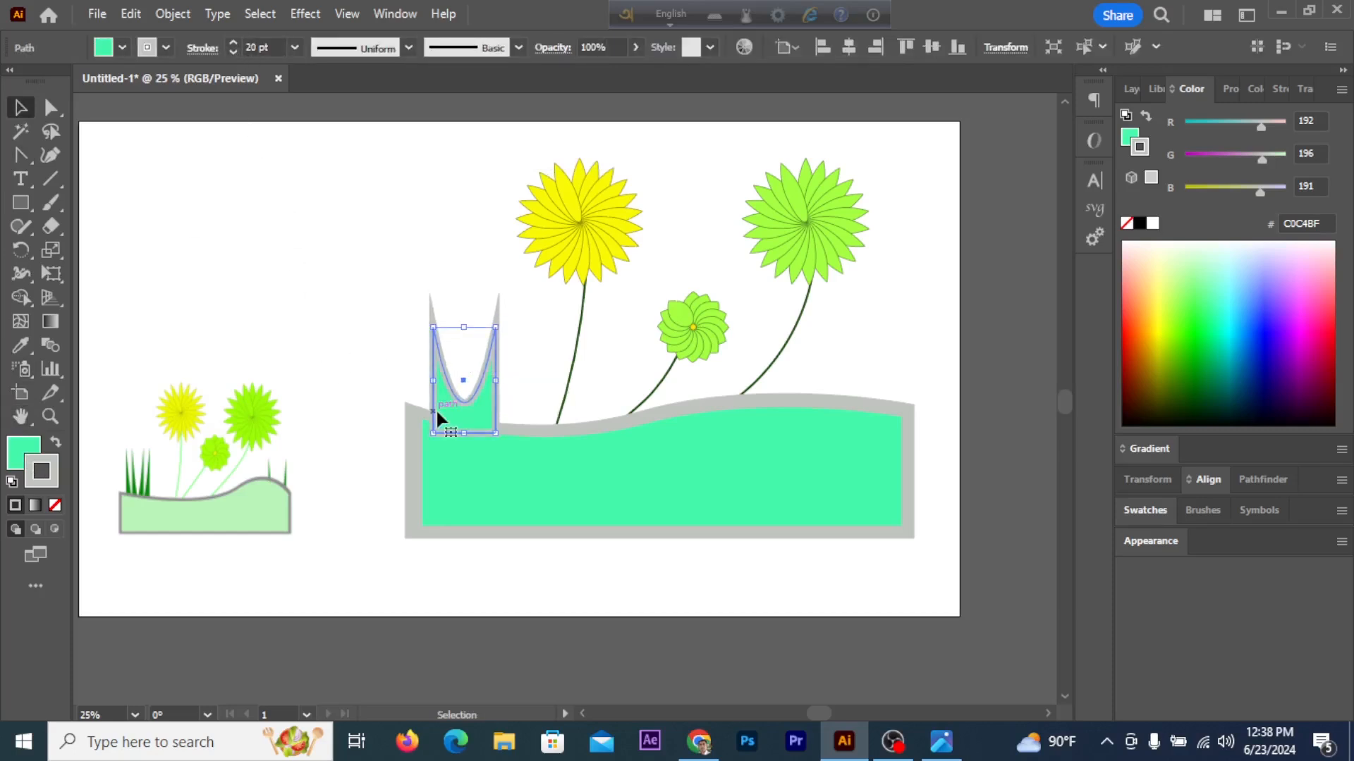
pyautogui.click(233, 53)
pyautogui.click(233, 53)
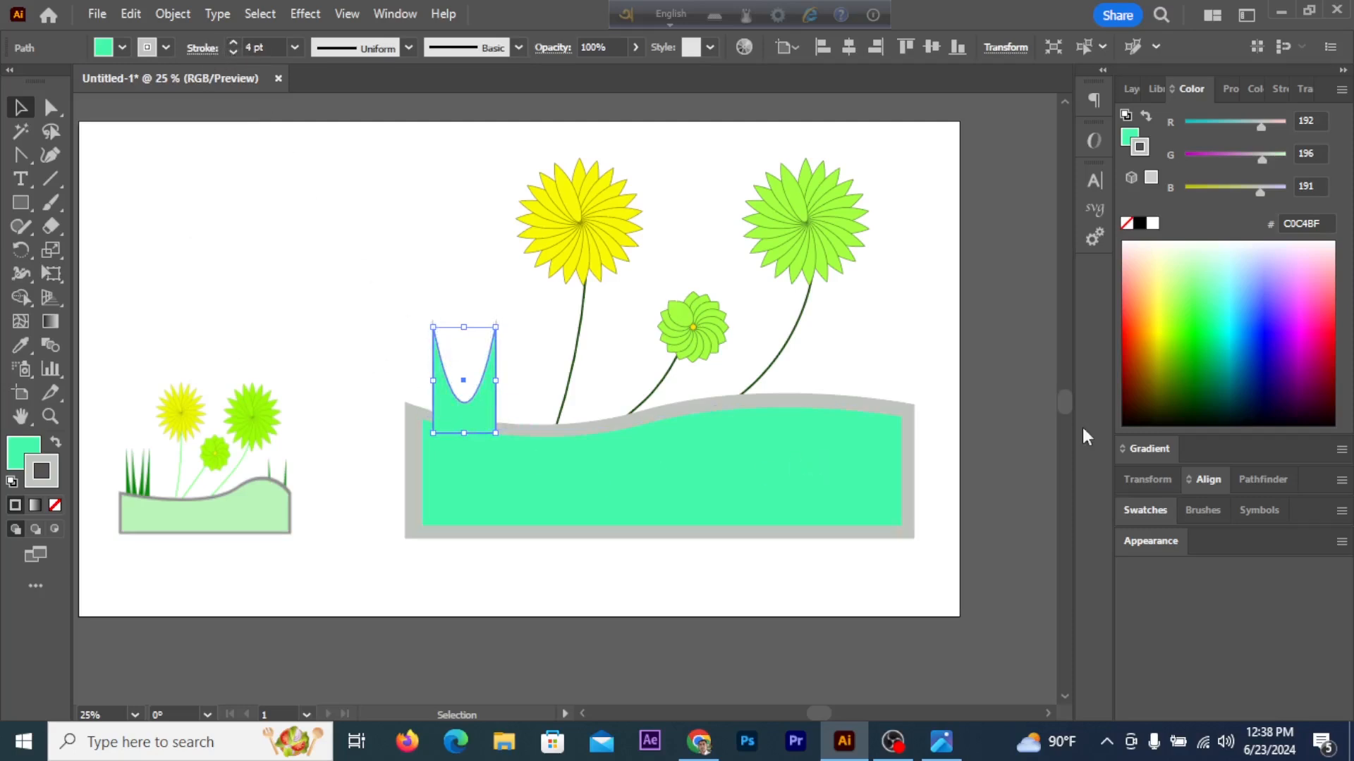
pyautogui.click(1204, 386)
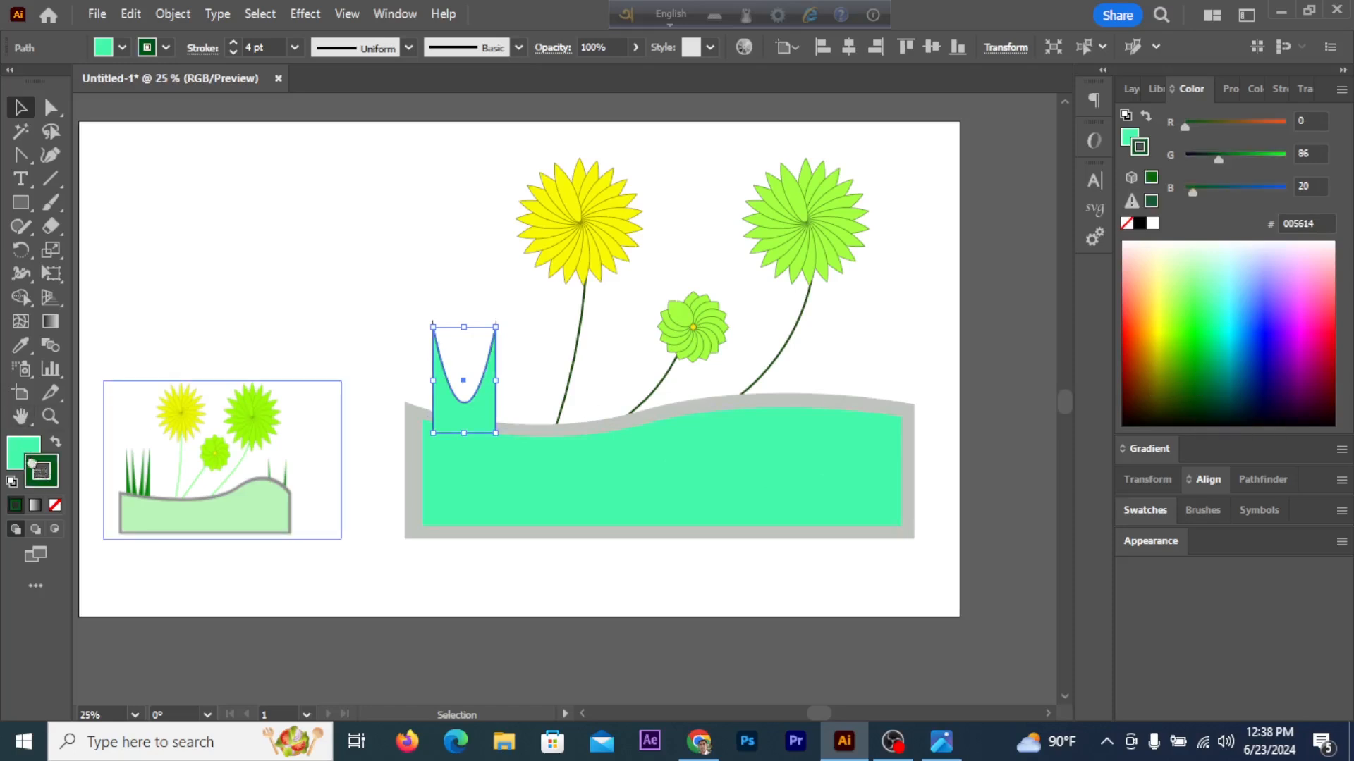
pyautogui.moveTo(31, 463); pyautogui.dragTo(22, 452)
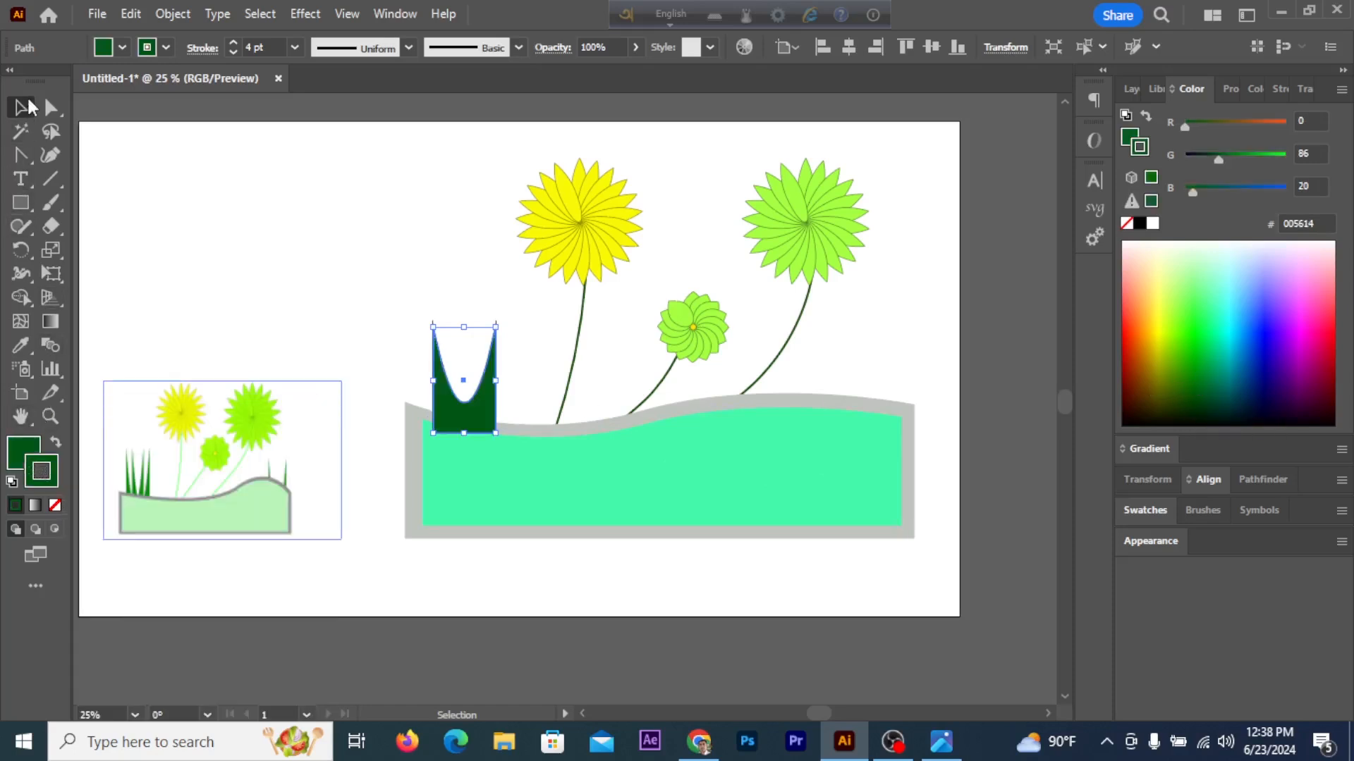
# - Stretch the two-spiked grass shape upward and move it down so its base overlaps the ground
pyautogui.click(29, 105)
pyautogui.moveTo(463, 328); pyautogui.dragTo(464, 248)
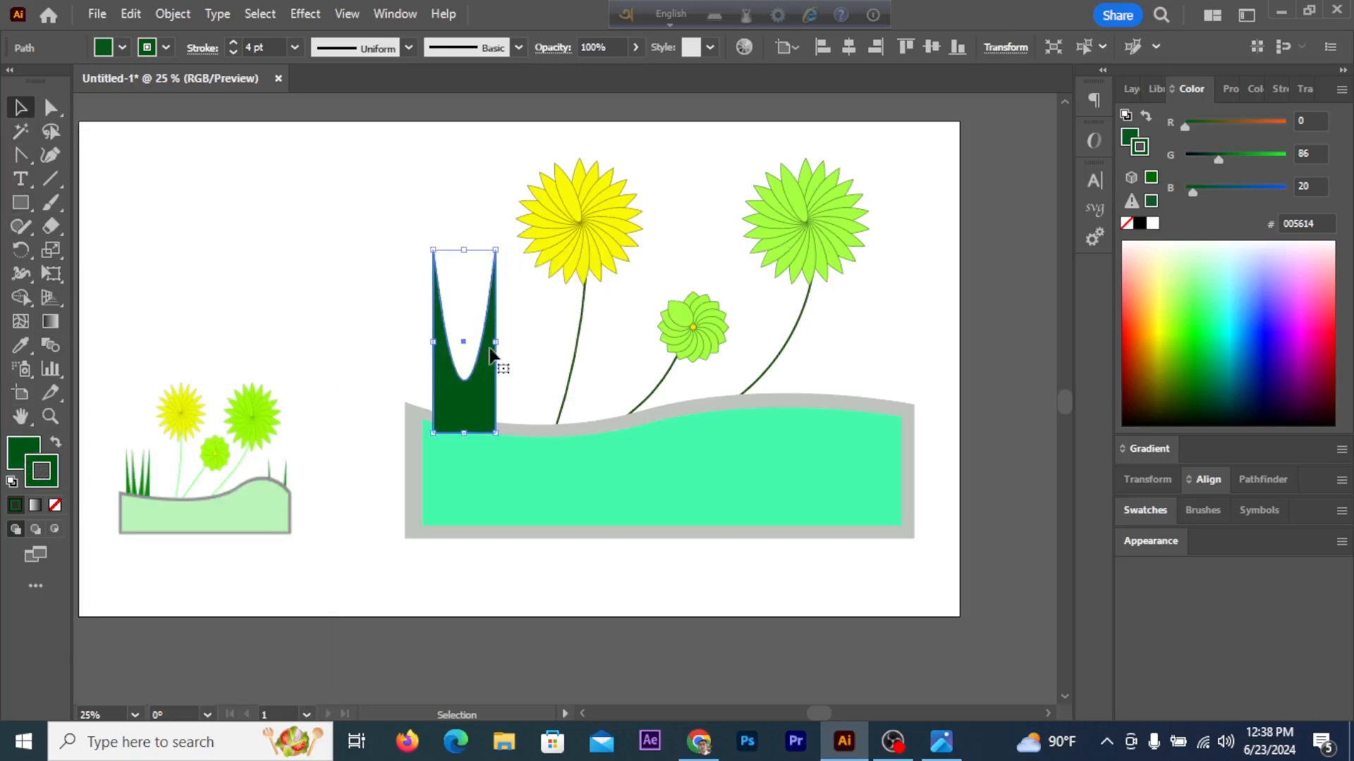
pyautogui.moveTo(484, 378); pyautogui.dragTo(476, 447)
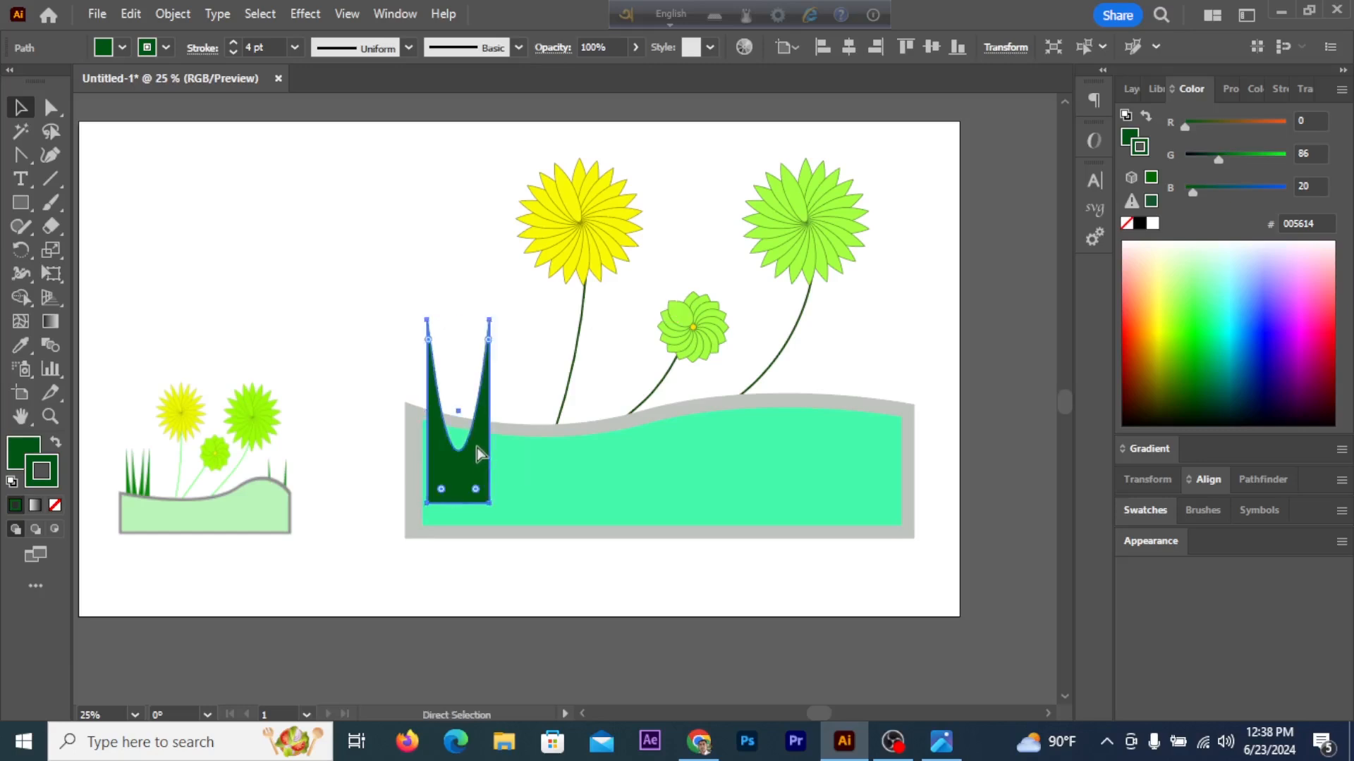
# - Duplicate the two-spiked grass shape and place the copy slightly to the right, overlapping the original to form four blades
pyautogui.hotkey('ctrl', 'c')
pyautogui.hotkey('ctrl', 'v')
pyautogui.press('v')
pyautogui.moveTo(548, 442); pyautogui.dragTo(468, 450)
# - Select both grass shapes and send them to the back, behind the ground
pyautogui.keyDown('shift'); pyautogui.click(437, 452); pyautogui.keyUp('shift')
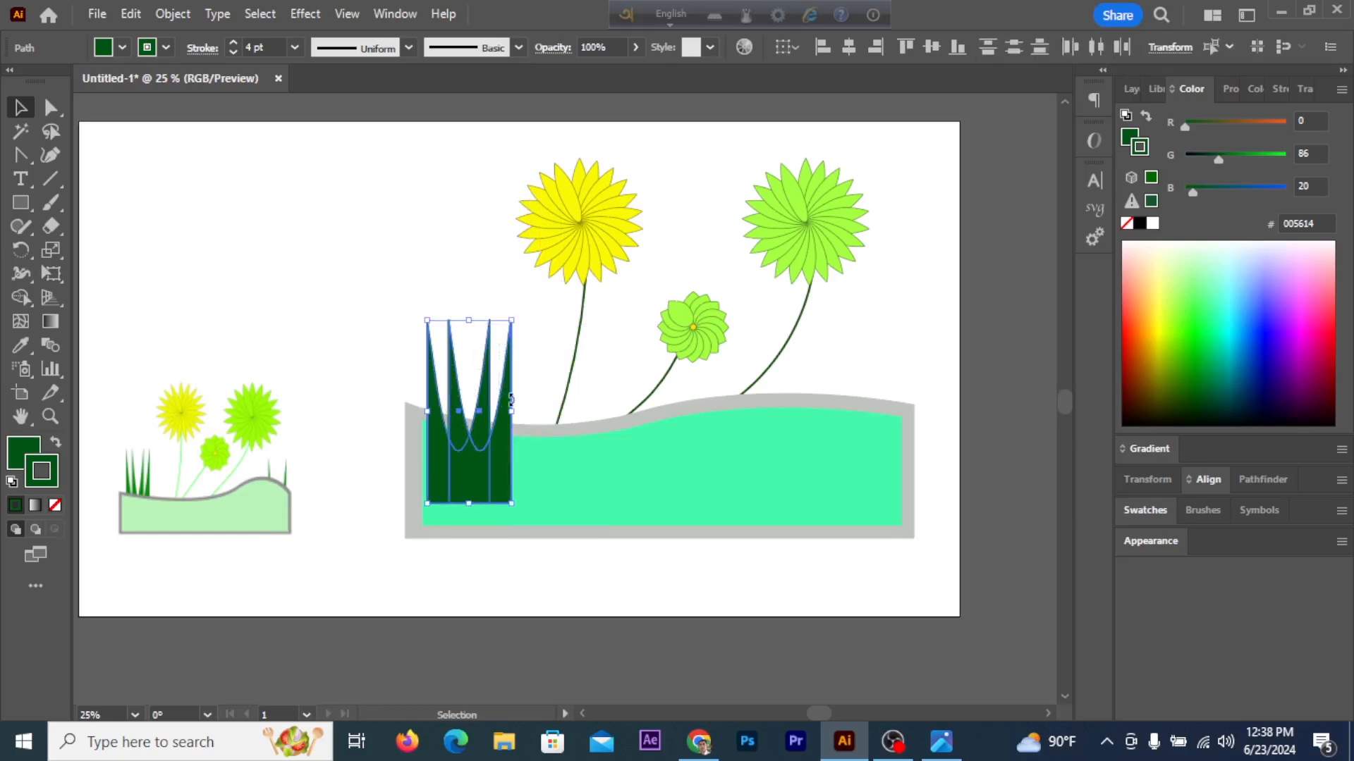
pyautogui.rightClick(485, 444)
pyautogui.moveTo(578, 625)
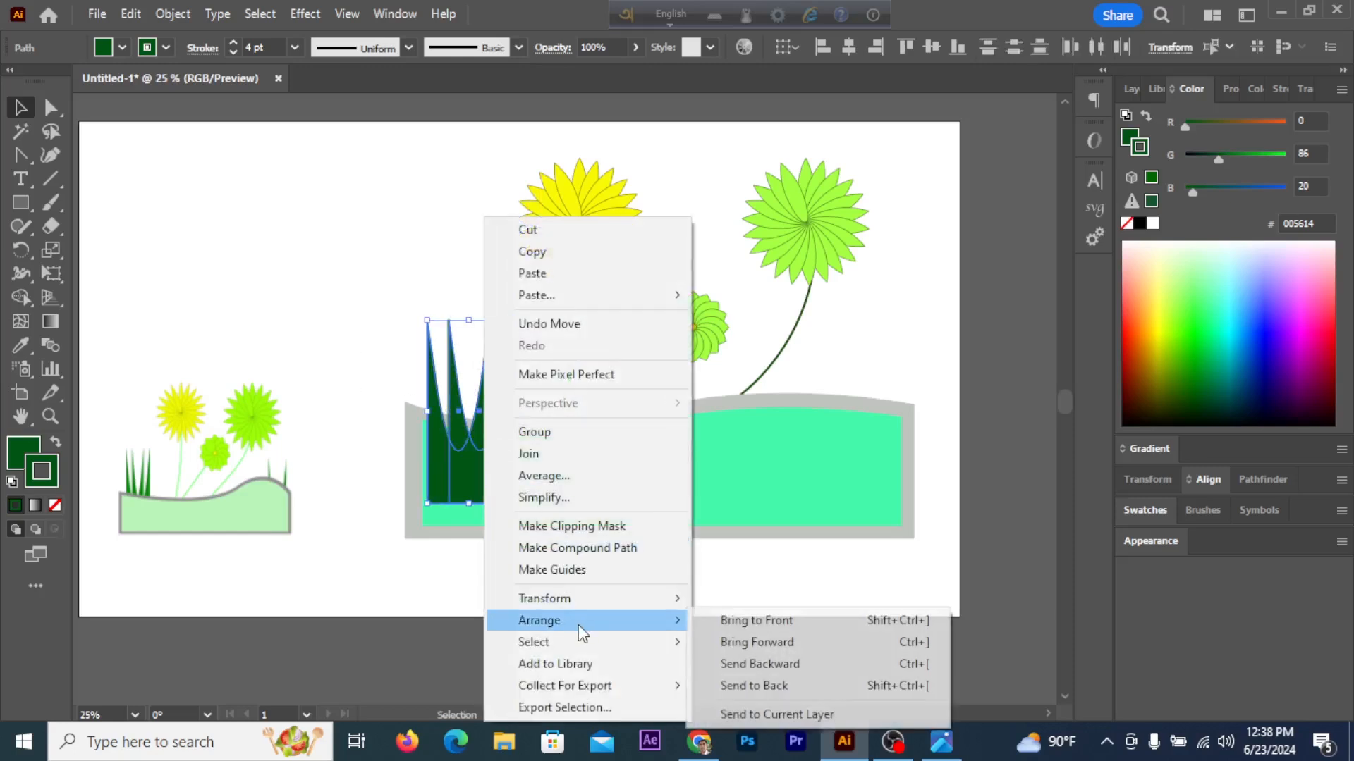
pyautogui.click(755, 686)
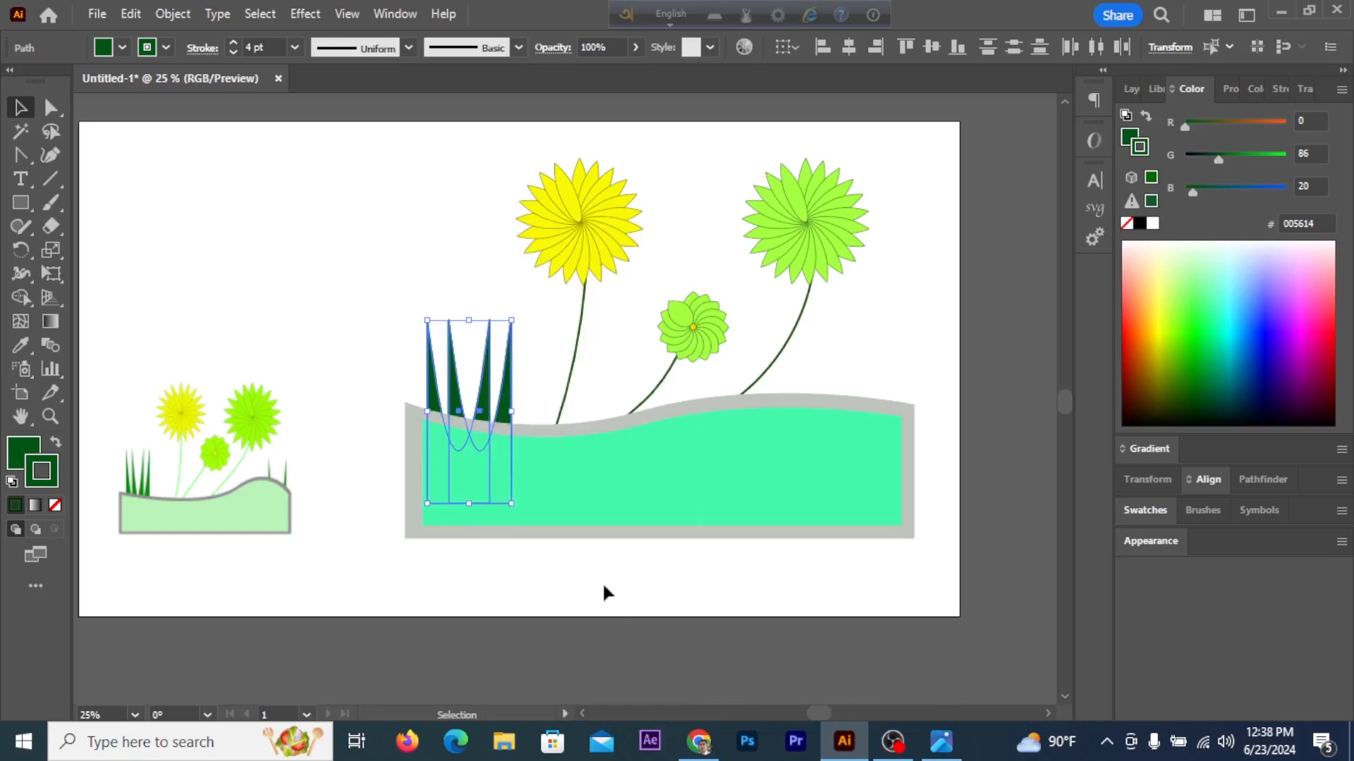
pyautogui.click(380, 280)
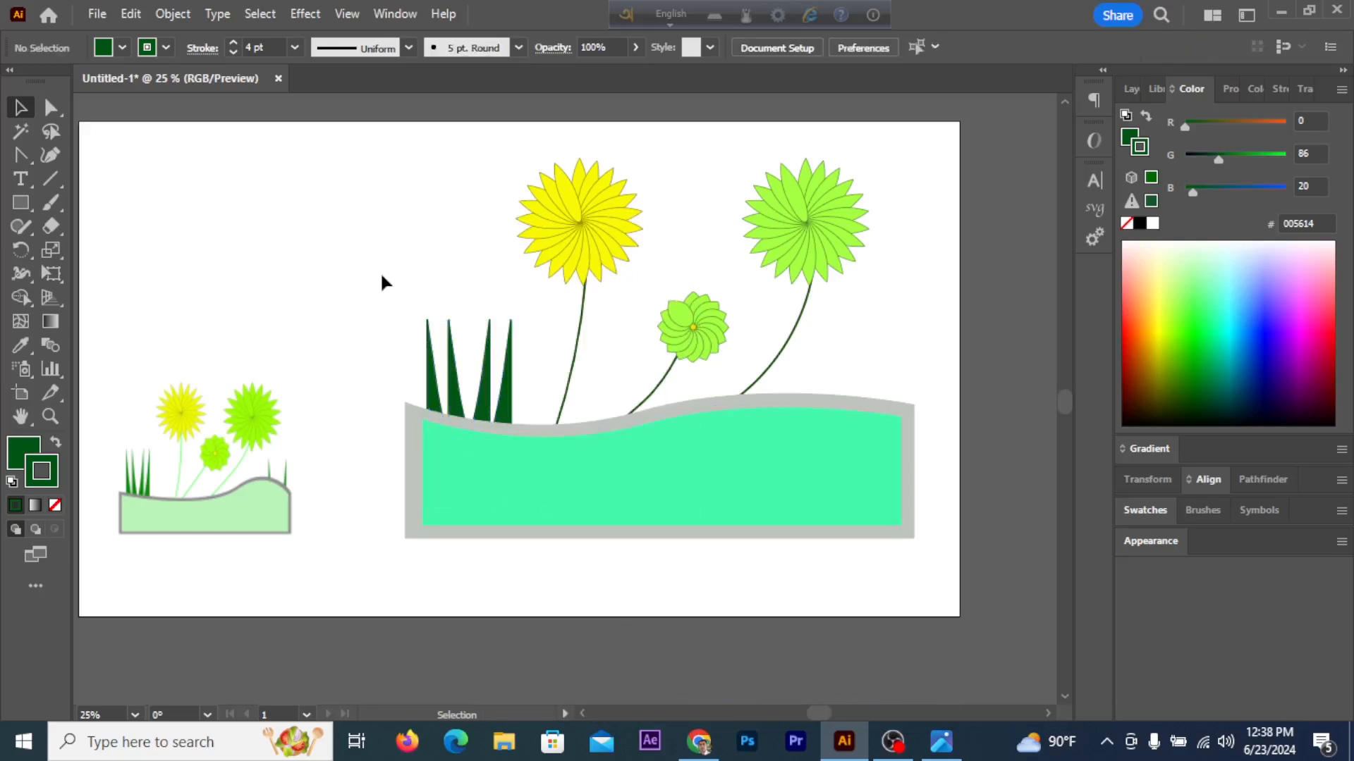
# - Recolour the stroke and fill of both grass shapes to bright green 0EBD00
pyautogui.moveTo(378, 311); pyautogui.dragTo(519, 358)
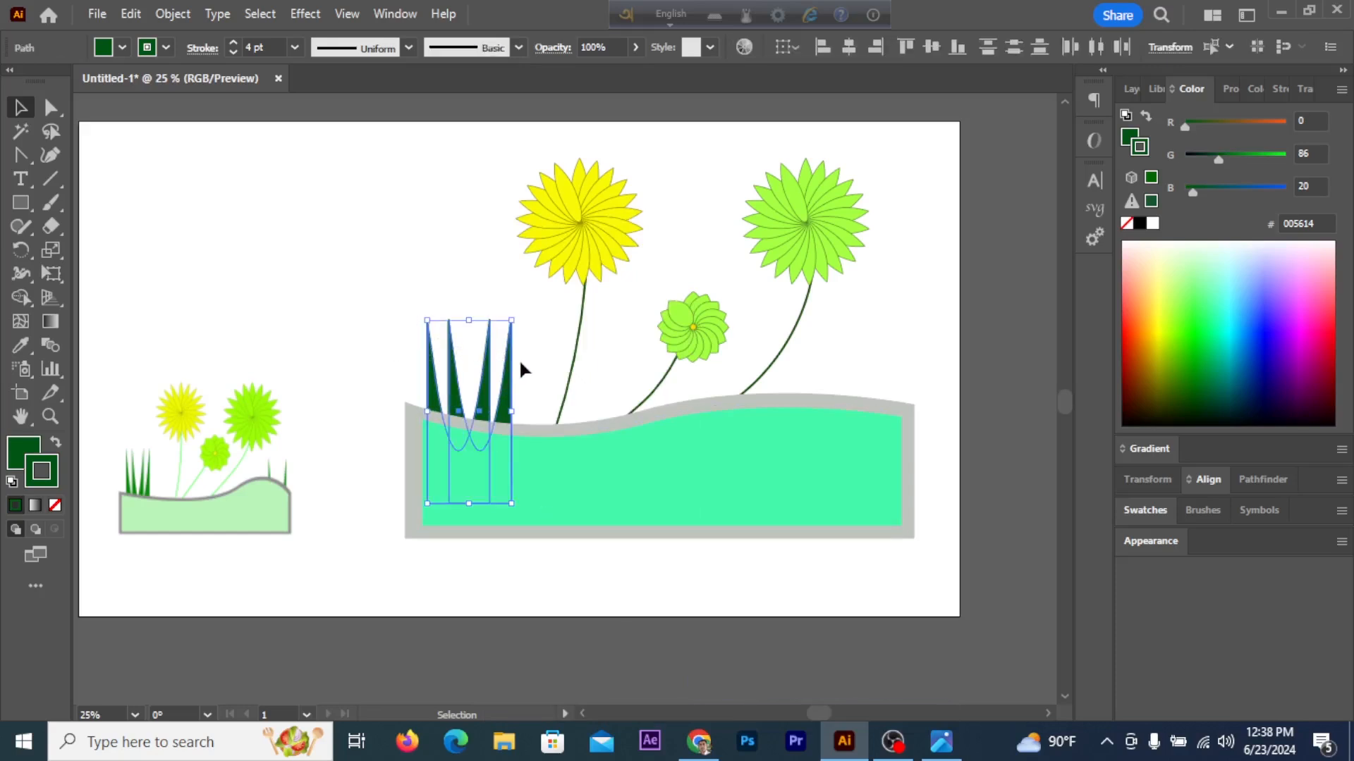
pyautogui.click(1188, 342)
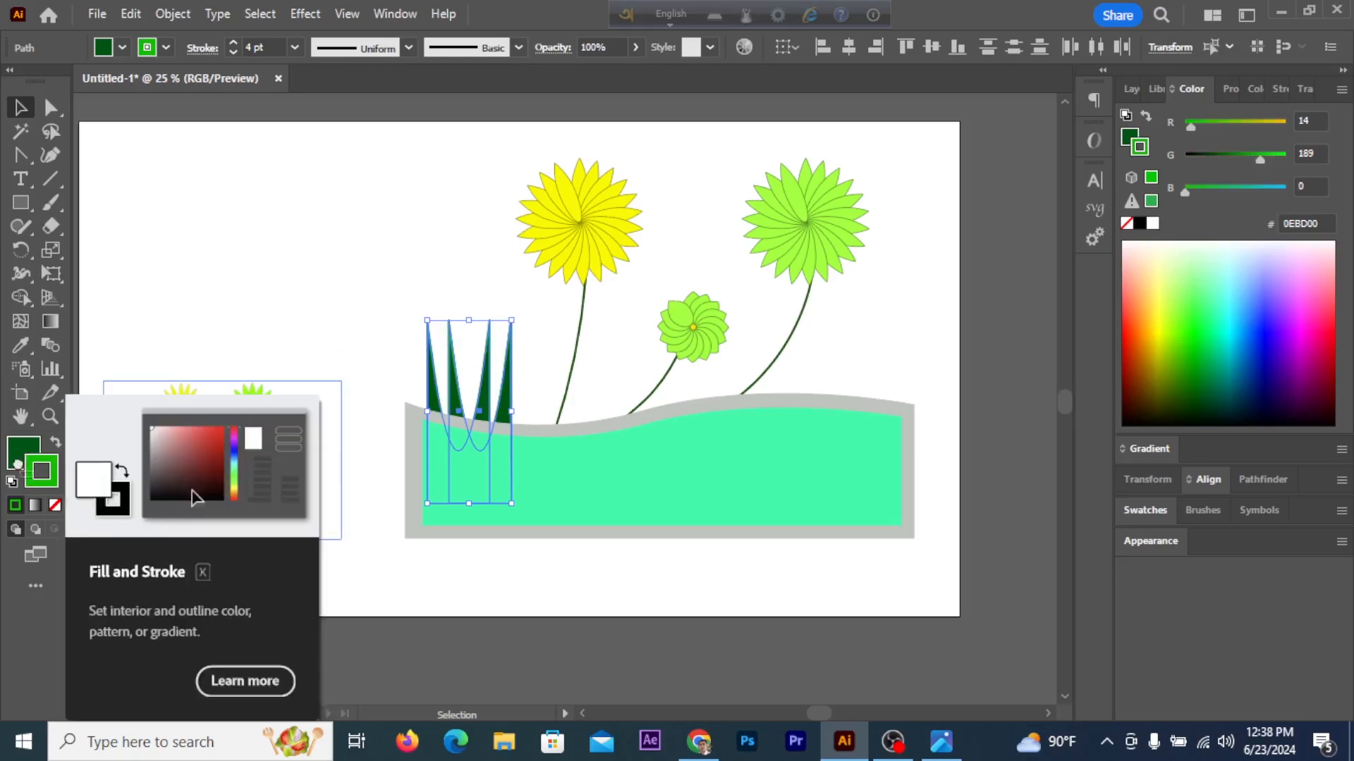
pyautogui.moveTo(33, 478); pyautogui.dragTo(20, 451)
pyautogui.click(176, 289)
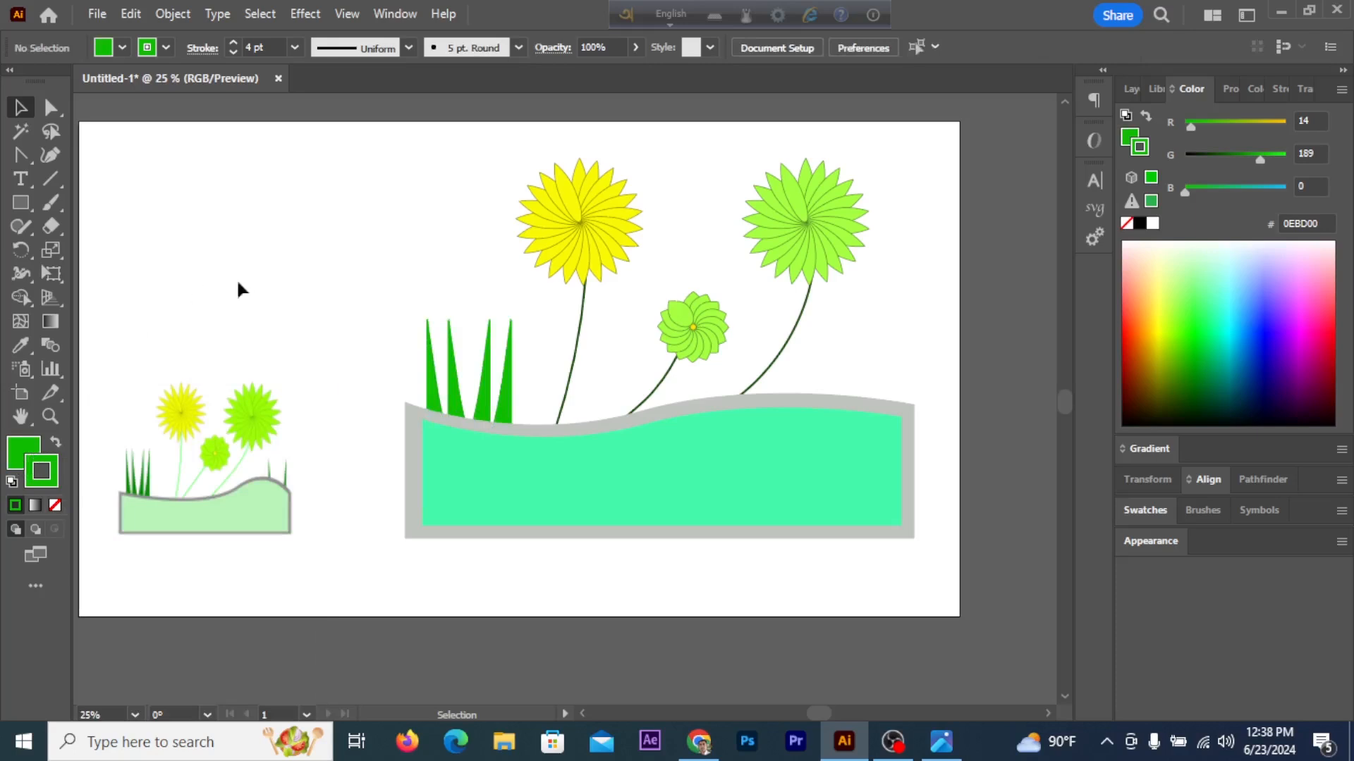
# - Place a copy of the two-bladed grass shape at the ground's right end and send it to the back
pyautogui.click(486, 381)
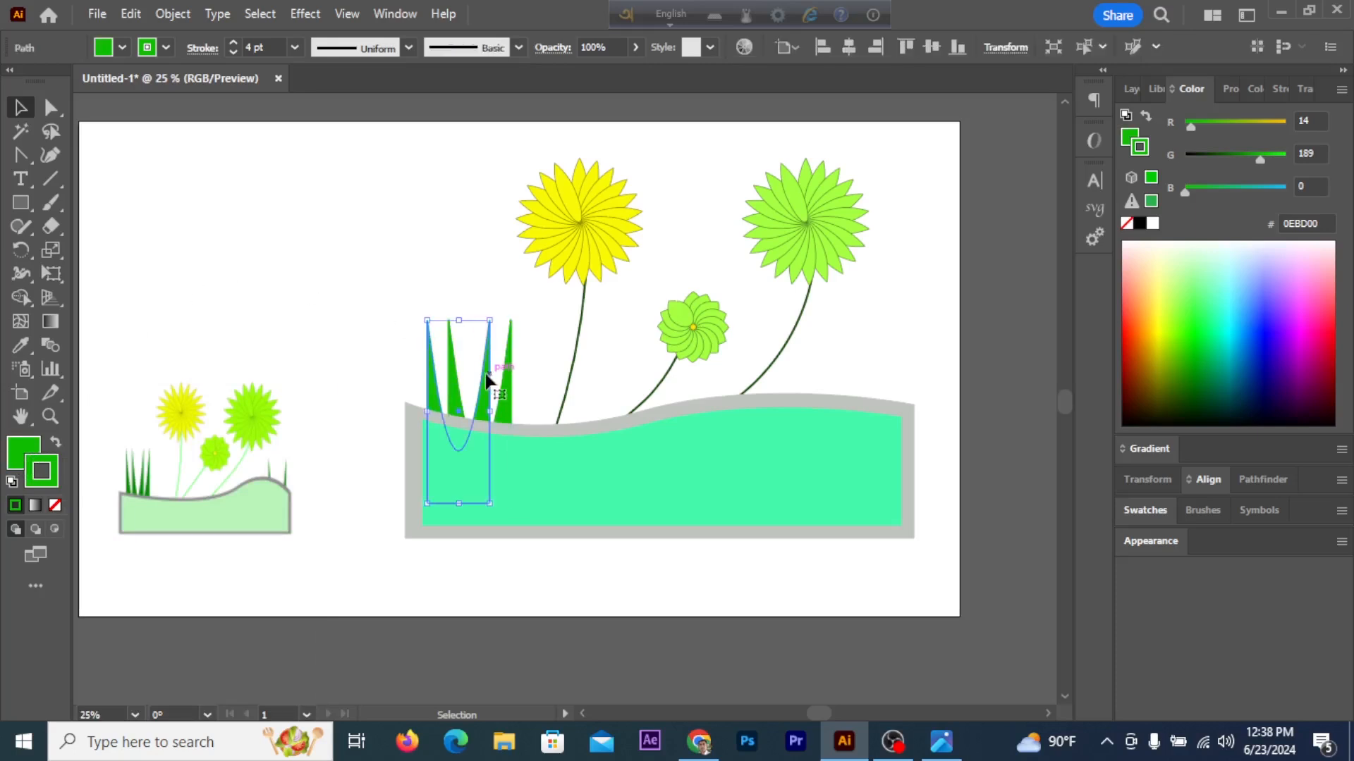
pyautogui.press('a')
pyautogui.moveTo(449, 469); pyautogui.dragTo(851, 480)
pyautogui.rightClick(856, 473)
pyautogui.moveTo(937, 617)
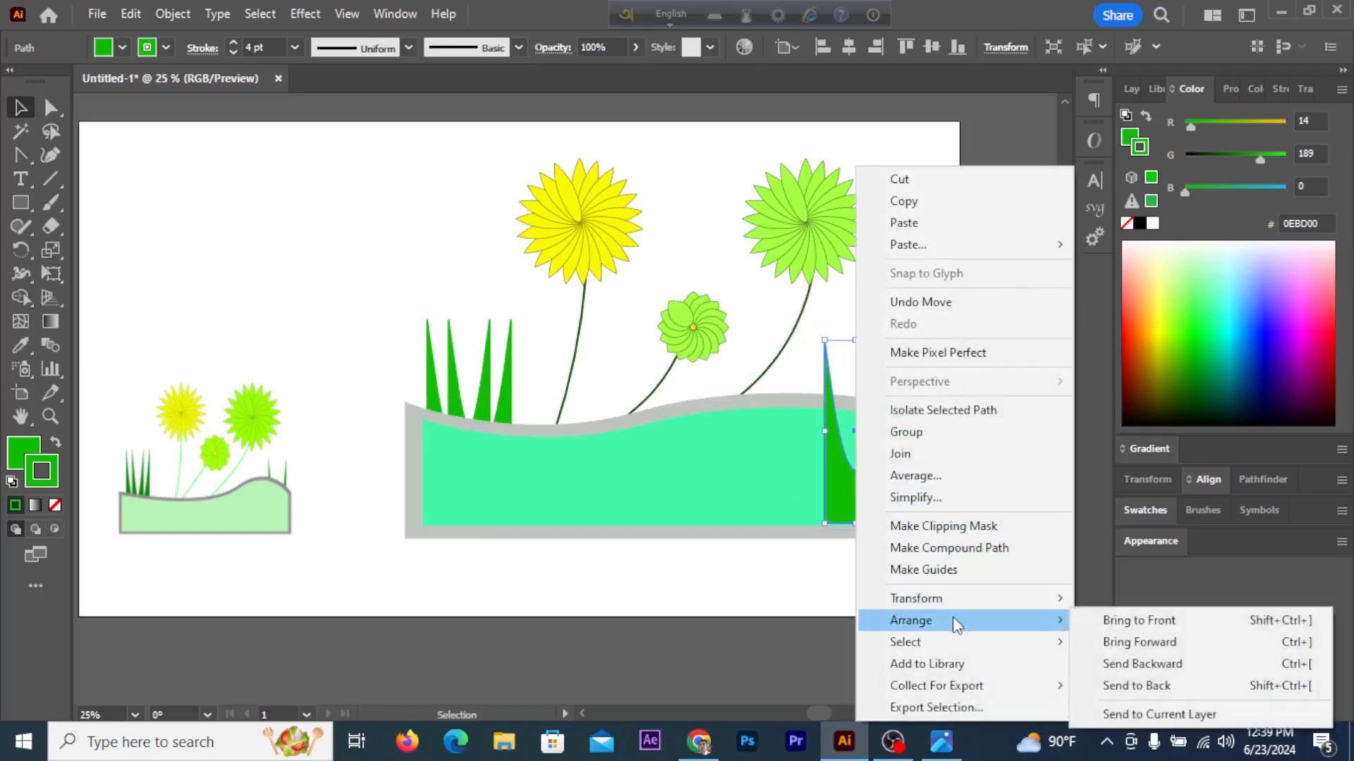
pyautogui.click(1170, 686)
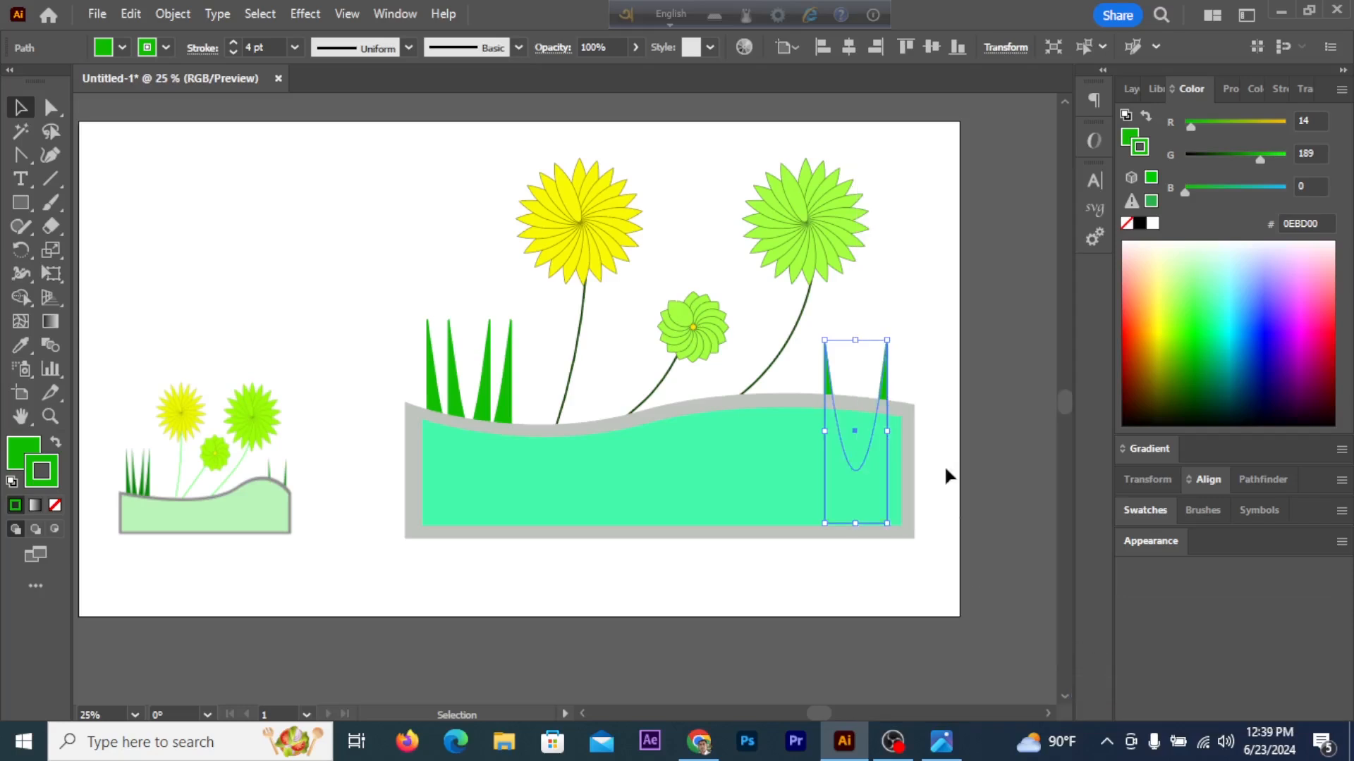
pyautogui.click(958, 360)
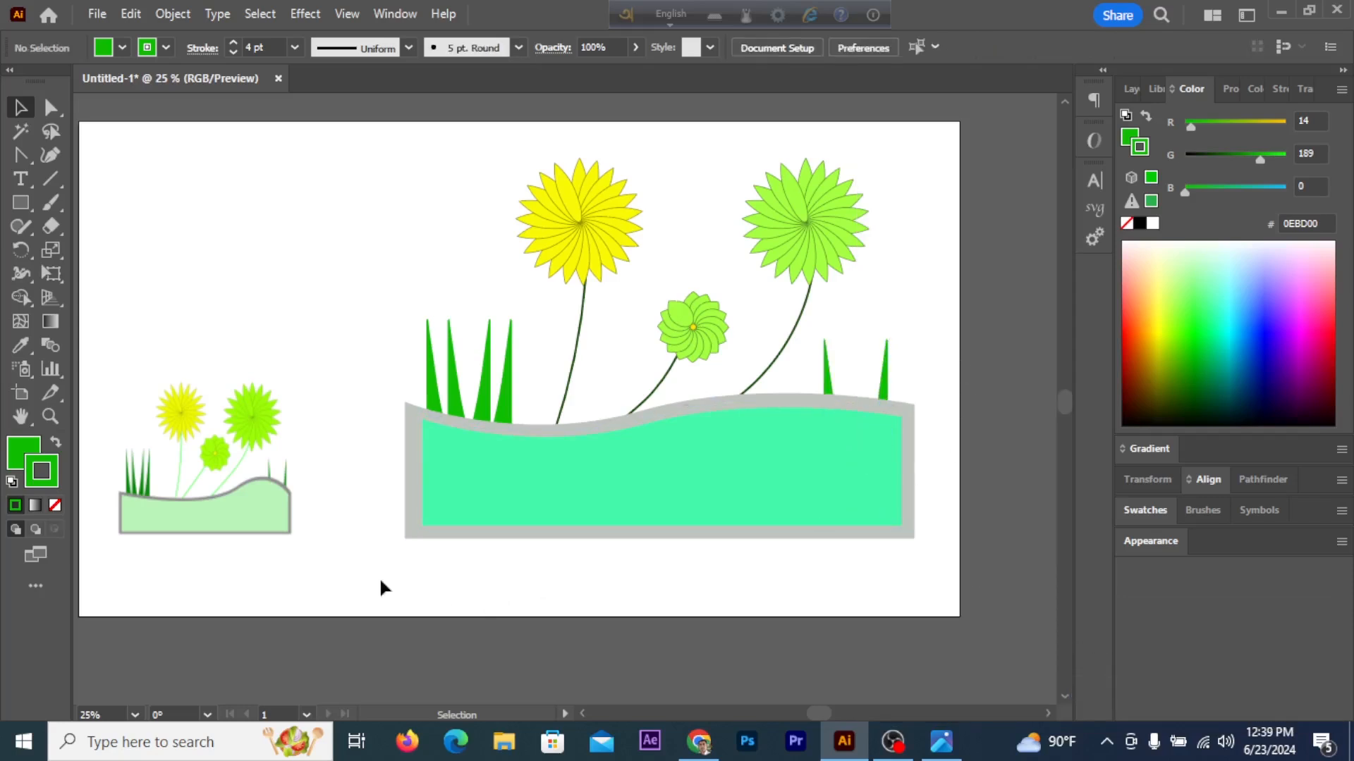
# - Move the reference image higher on the artboard and compress the whole redrawn garden to about three quarters of its height, keeping its width
pyautogui.moveTo(136, 474); pyautogui.dragTo(184, 301)
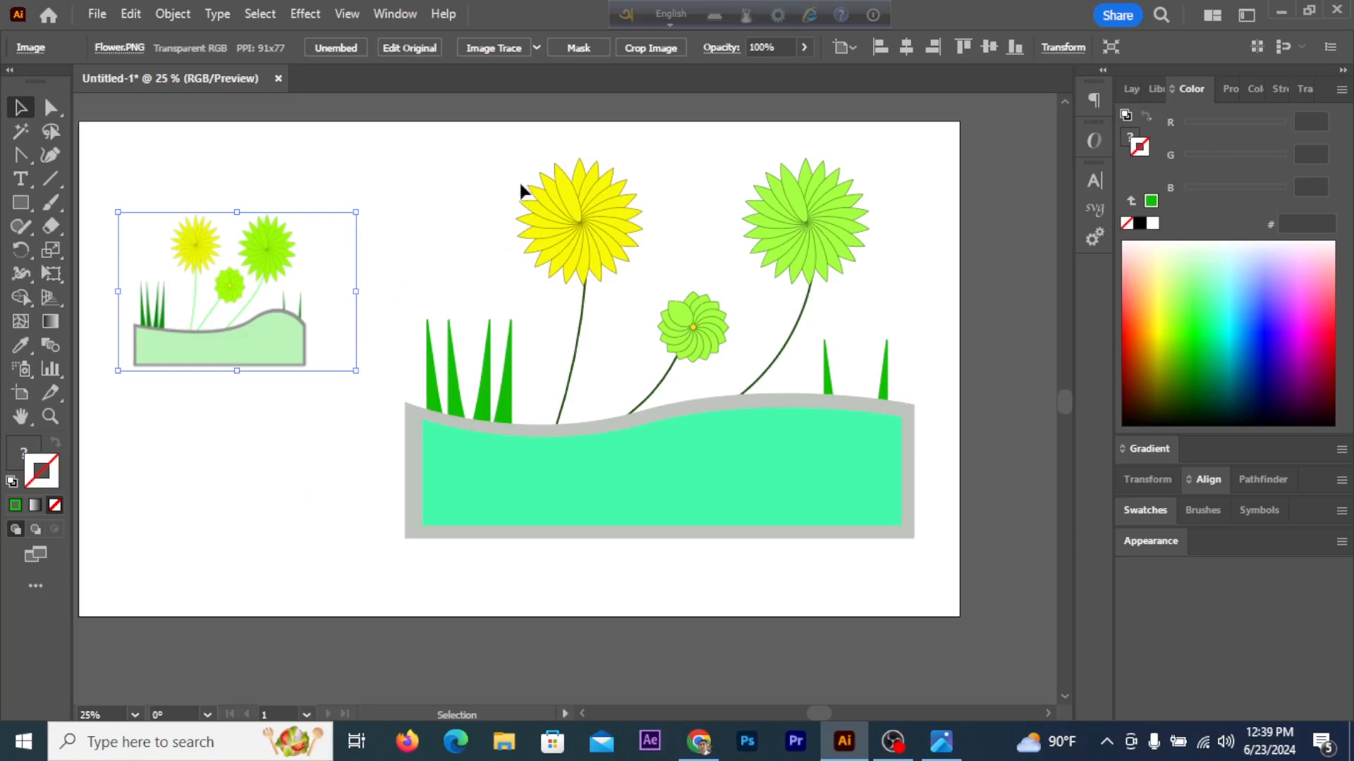
pyautogui.moveTo(989, 521); pyautogui.dragTo(929, 539)
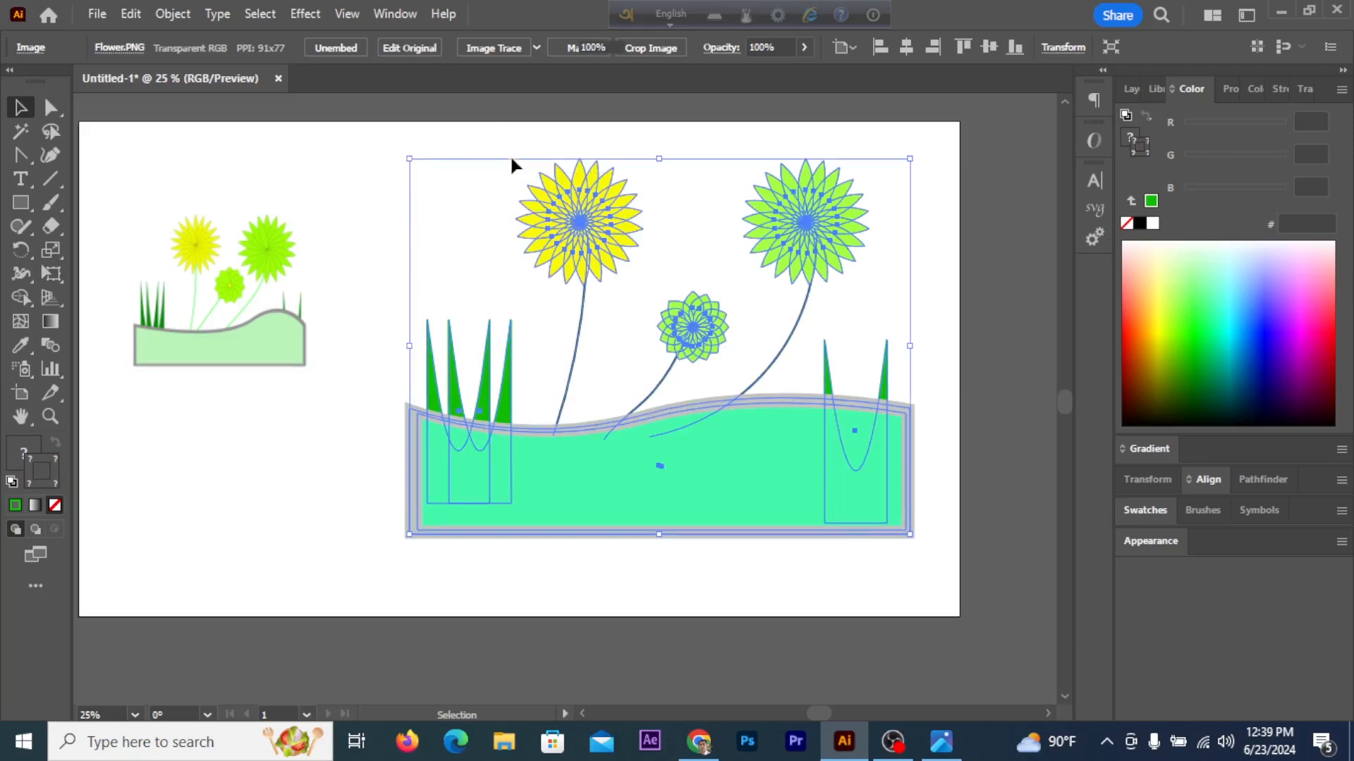
pyautogui.click(372, 243)
pyautogui.moveTo(372, 240); pyautogui.dragTo(917, 523)
pyautogui.click(872, 596)
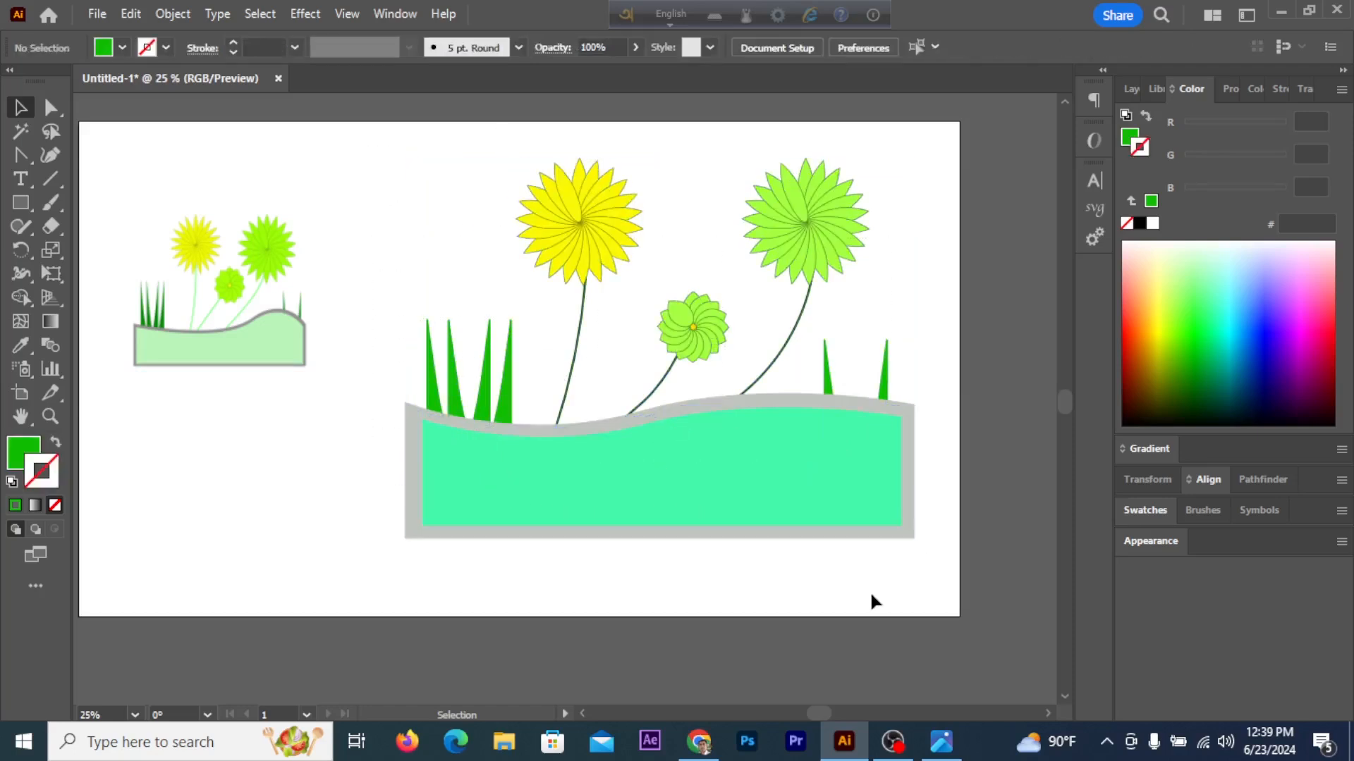
pyautogui.moveTo(882, 493); pyautogui.dragTo(884, 495)
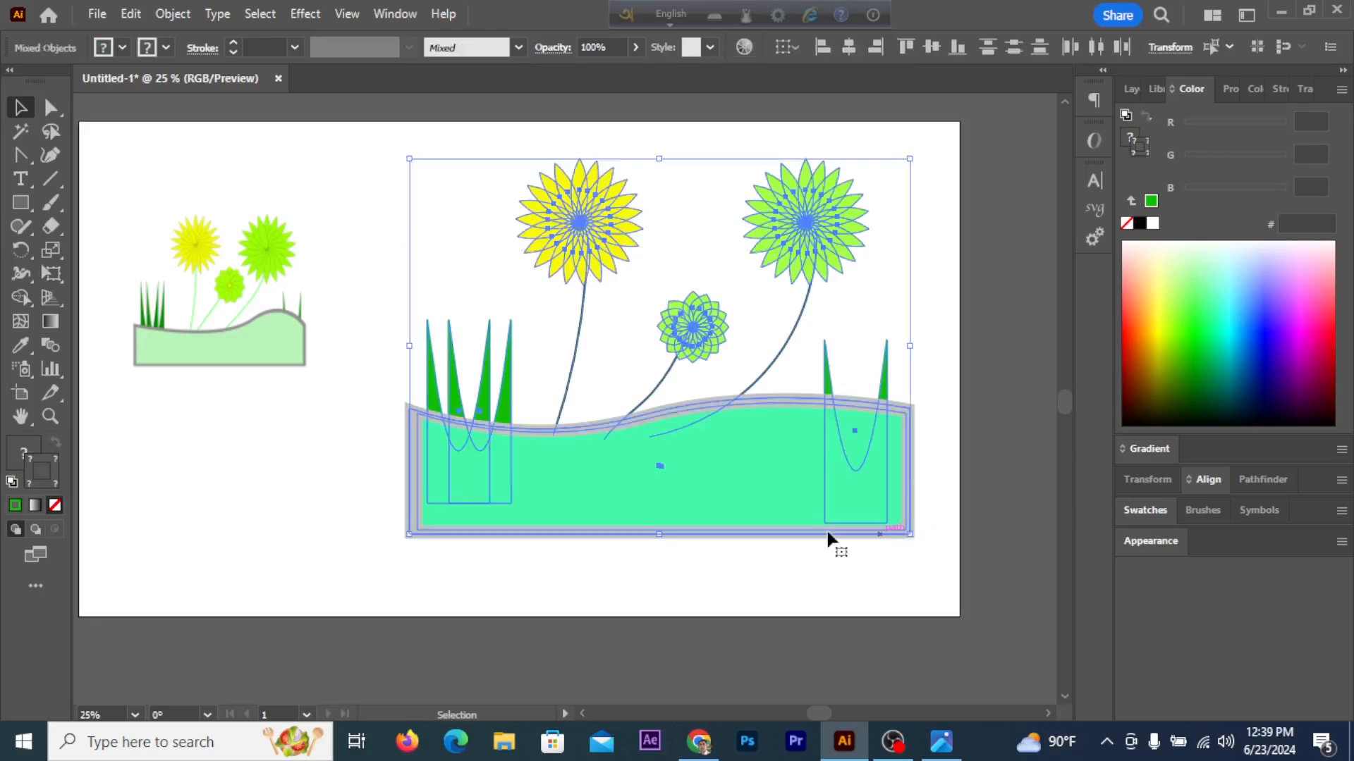
pyautogui.moveTo(659, 540); pyautogui.dragTo(661, 442)
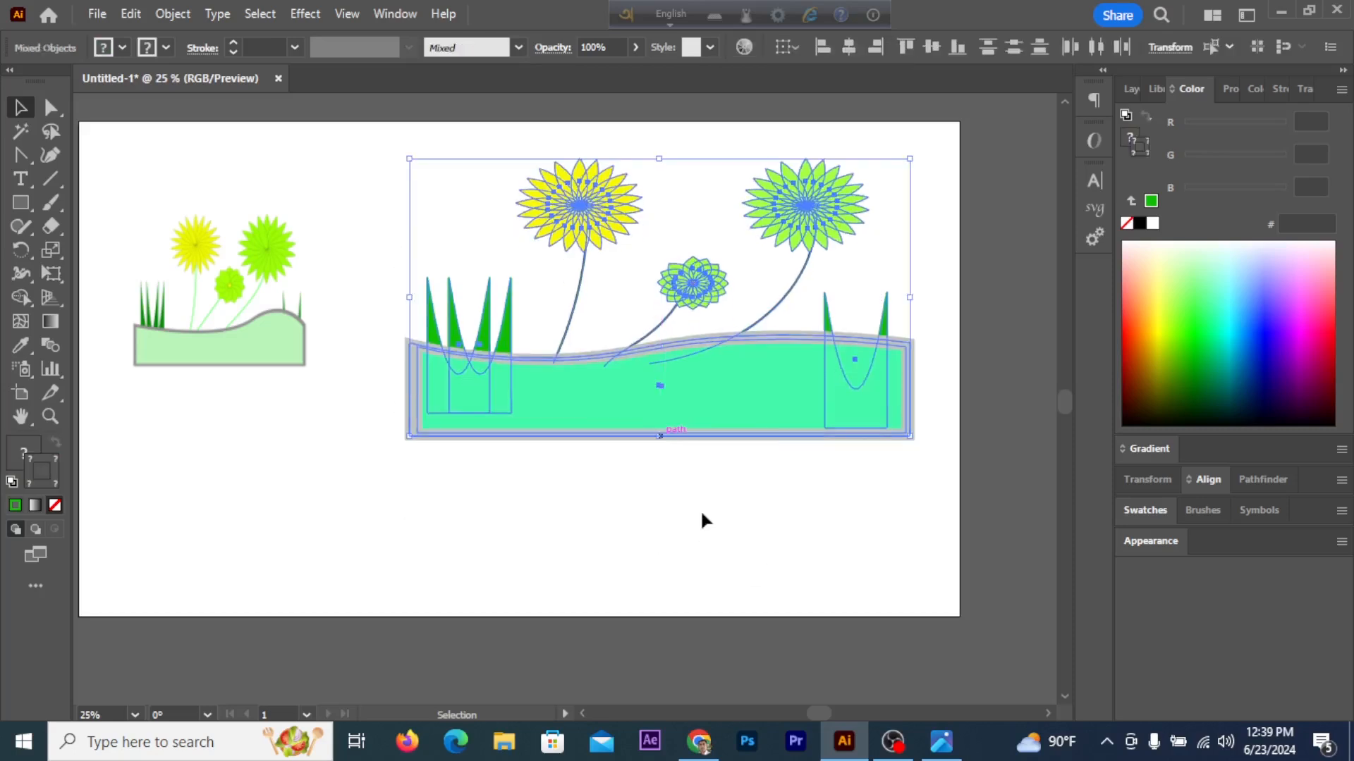
pyautogui.click(701, 518)
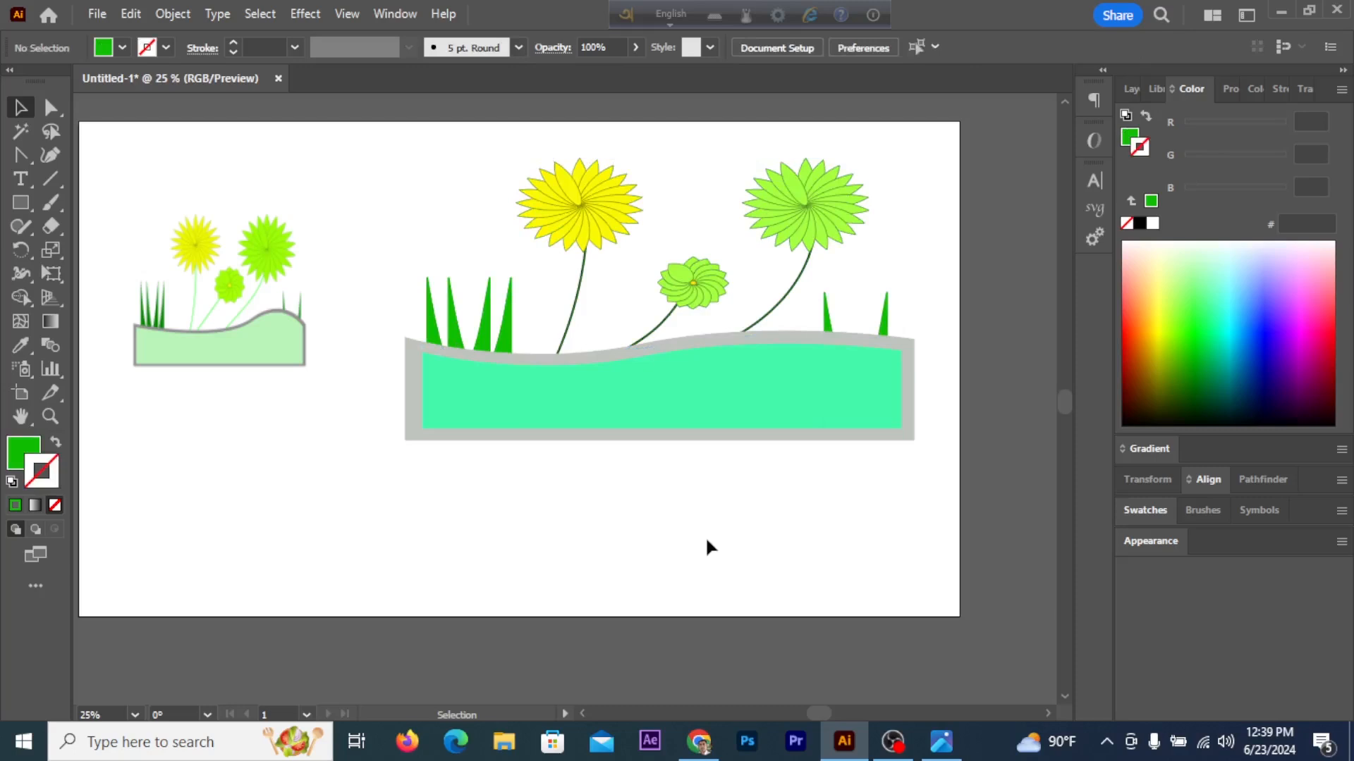